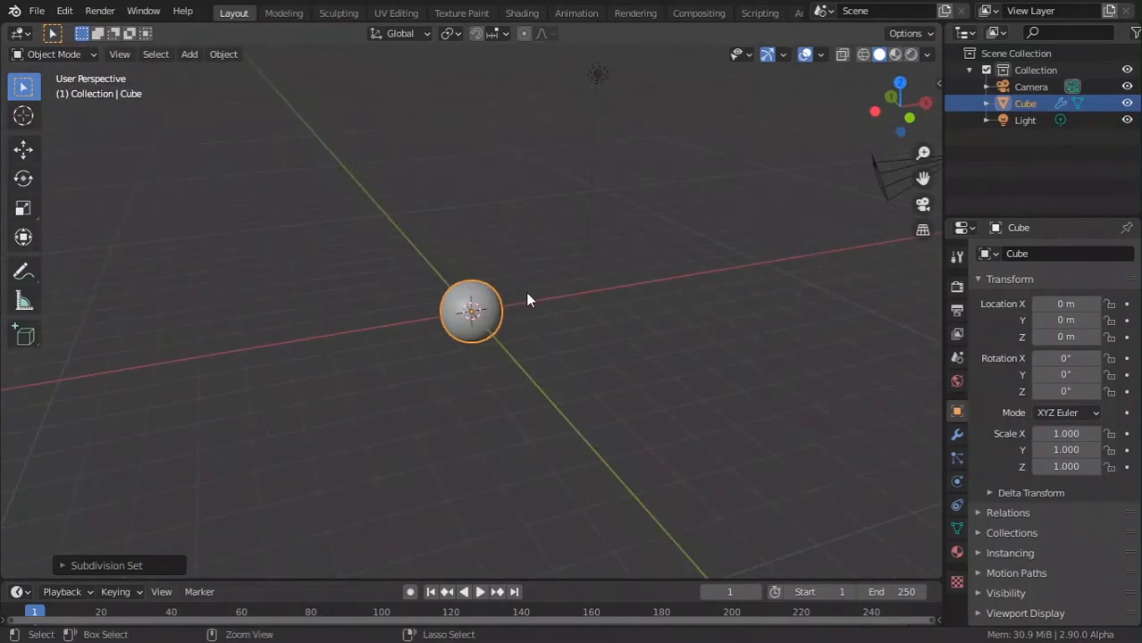
Step: Switch to the Sculpting workspace to sculpt the subdivided cube
middle_click_drag(555, 287, 504, 245, "shift")
scroll(514, 247, "up", 4)
scroll(564, 235, "up", 7)
scroll(541, 255, "down", 4)
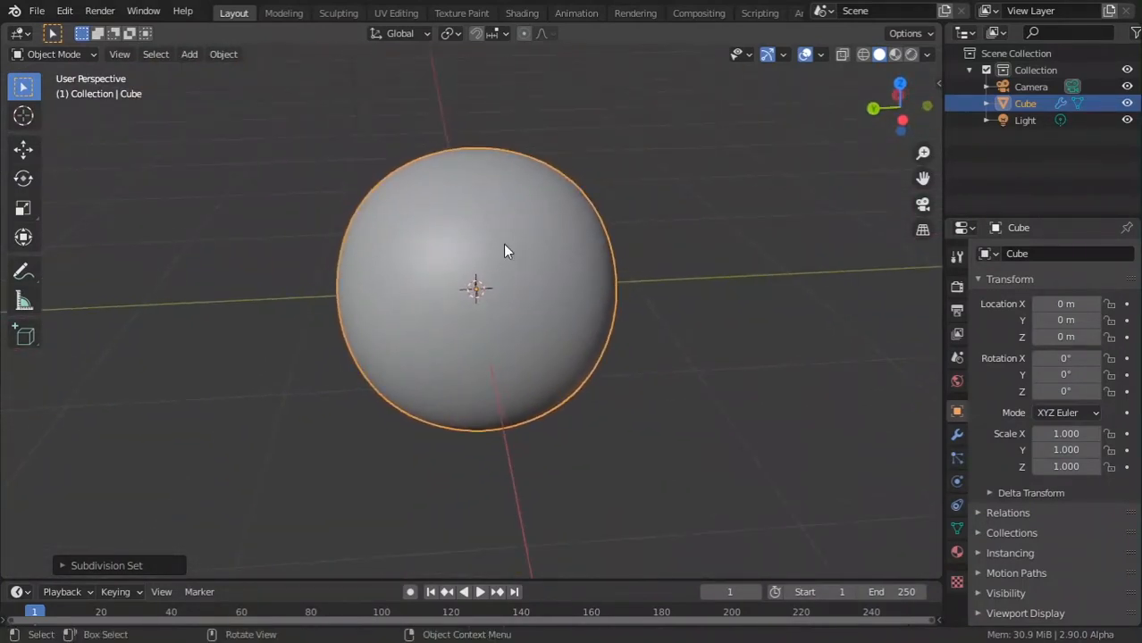
left_click(341, 10)
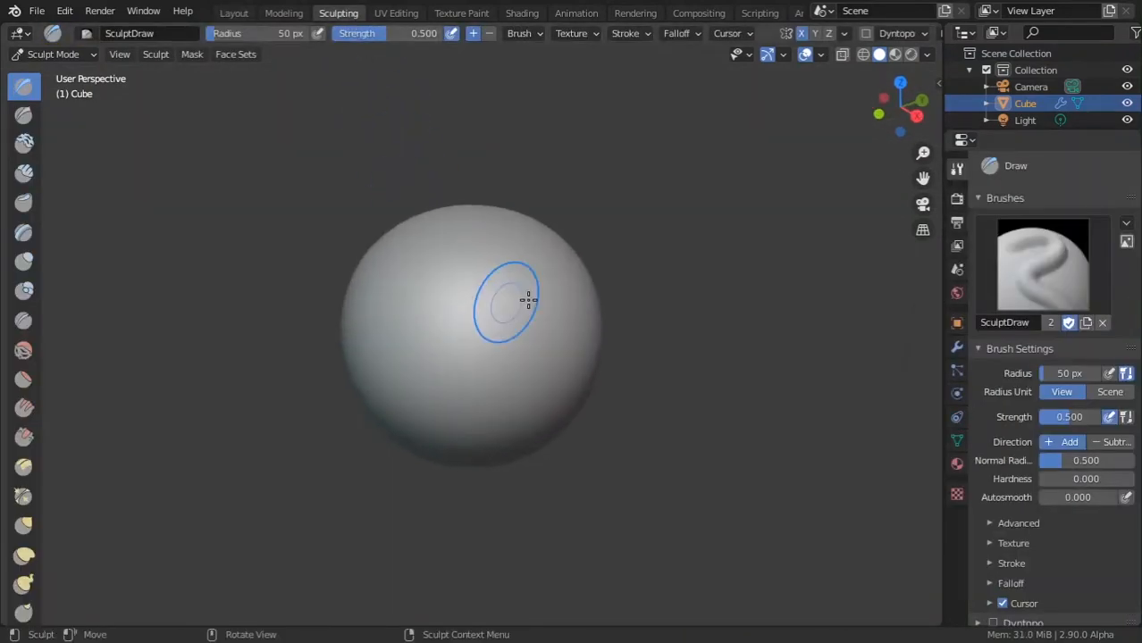
Step: Try enabling Dyntopo while the cube still has its Subdivision modifier, and turn it off again
left_click(880, 33)
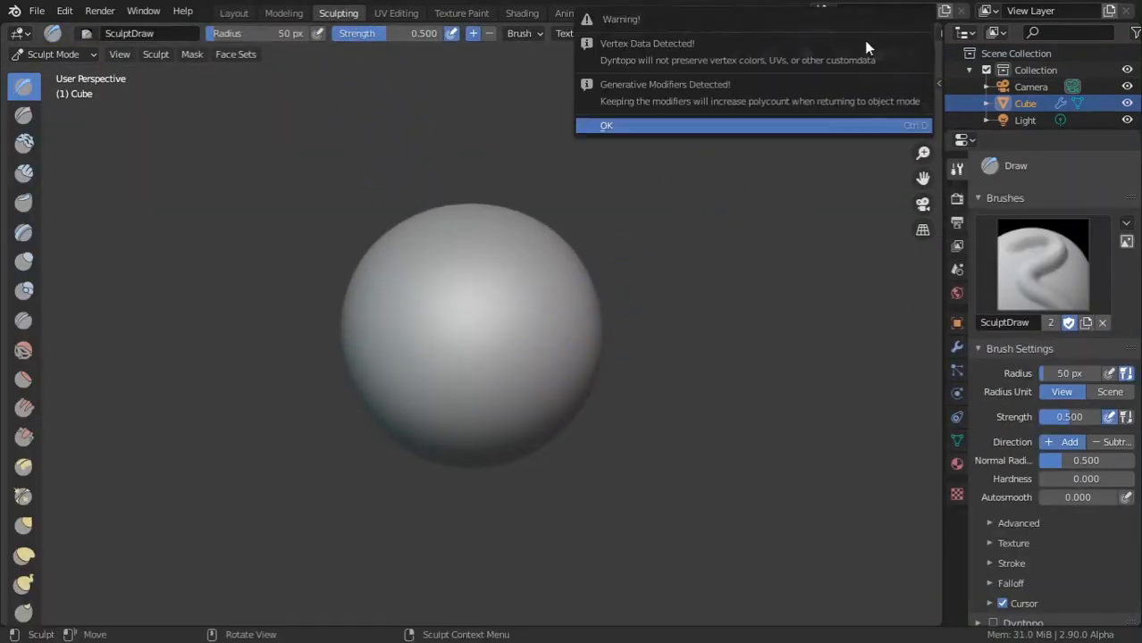
left_click(828, 126)
left_click(897, 33)
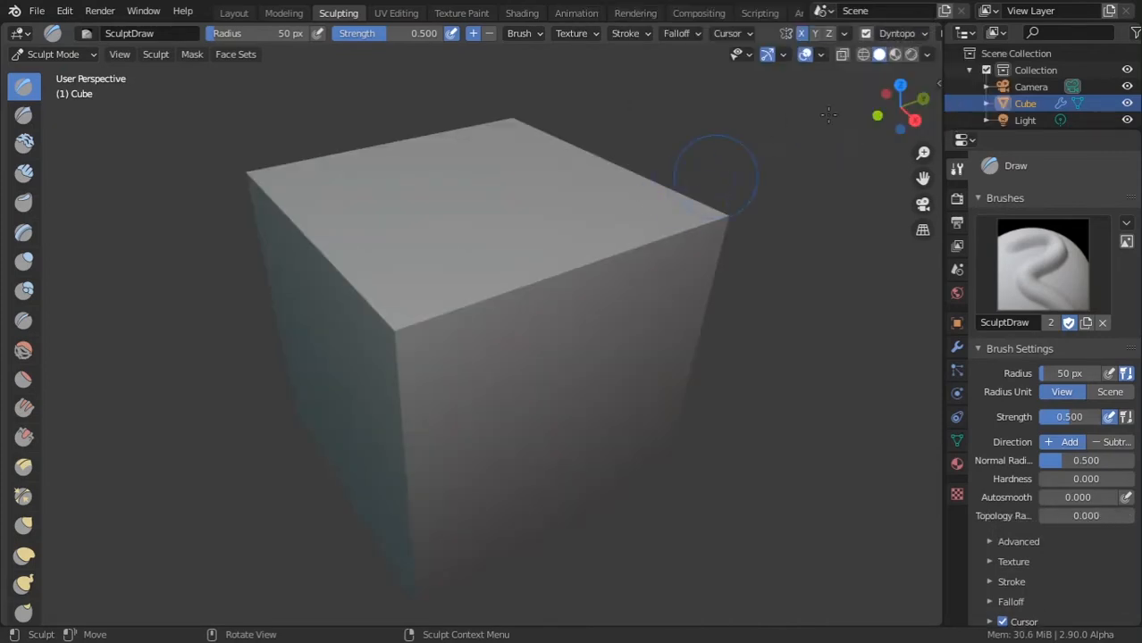
left_click(883, 36)
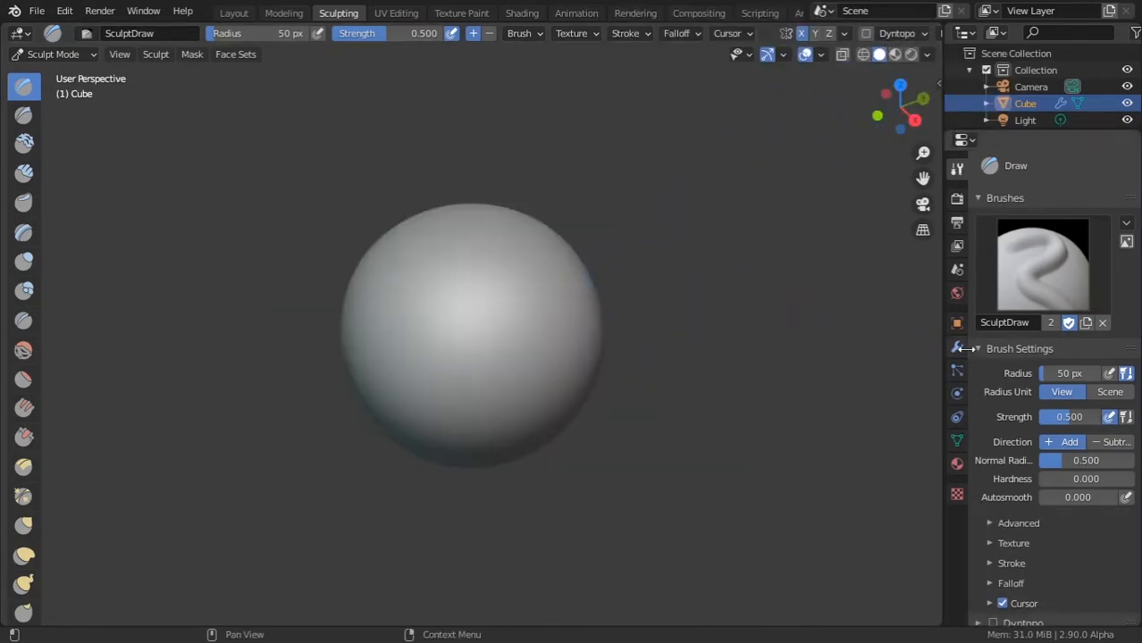
Step: Apply the cube's Subdivision modifier and enable Dyntopo, accepting the loss of vertex data
left_click(957, 346)
left_click(1086, 194)
left_click(1054, 216)
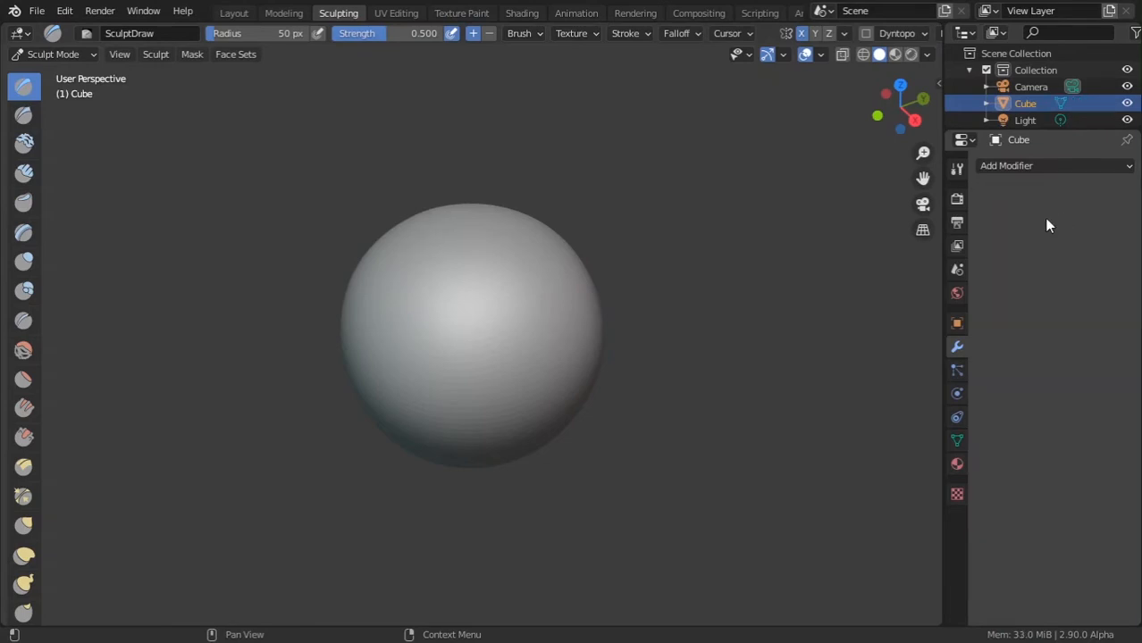
left_click(877, 34)
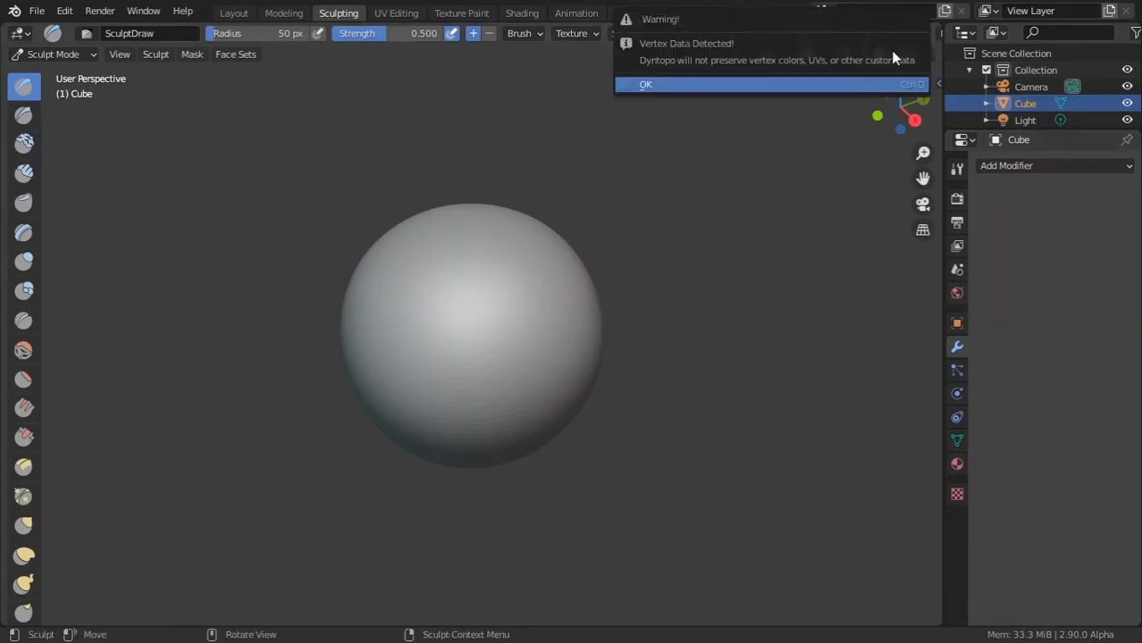
left_click(868, 87)
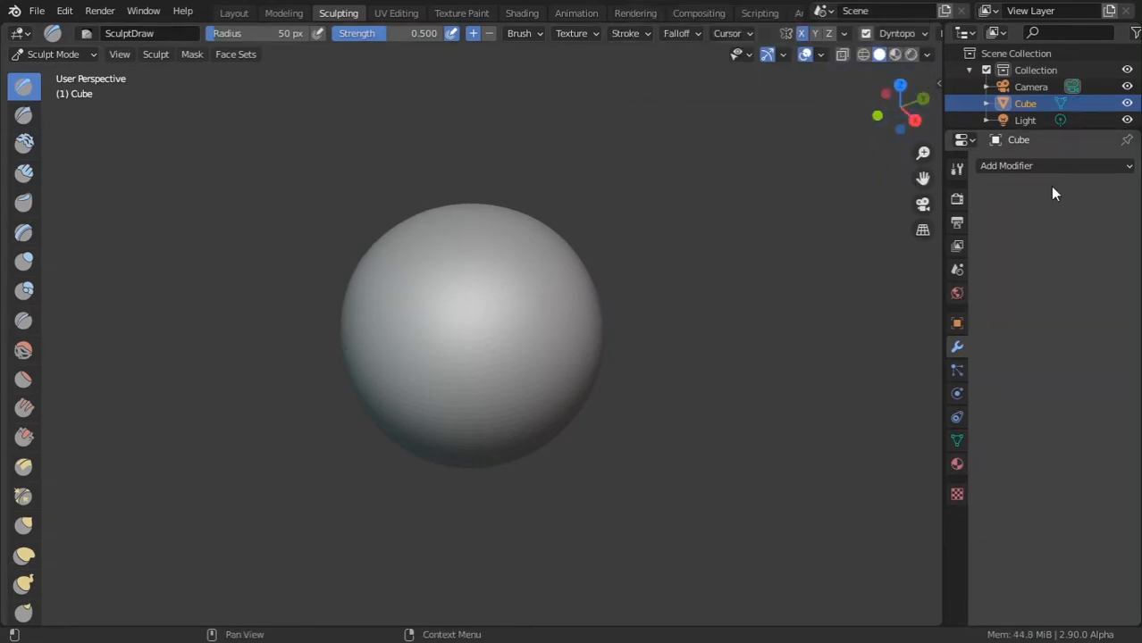
Step: Make a short test stroke with the Draw brush on the sphere and undo it
left_click_drag(492, 317, 484, 330)
key("ctrl+z")
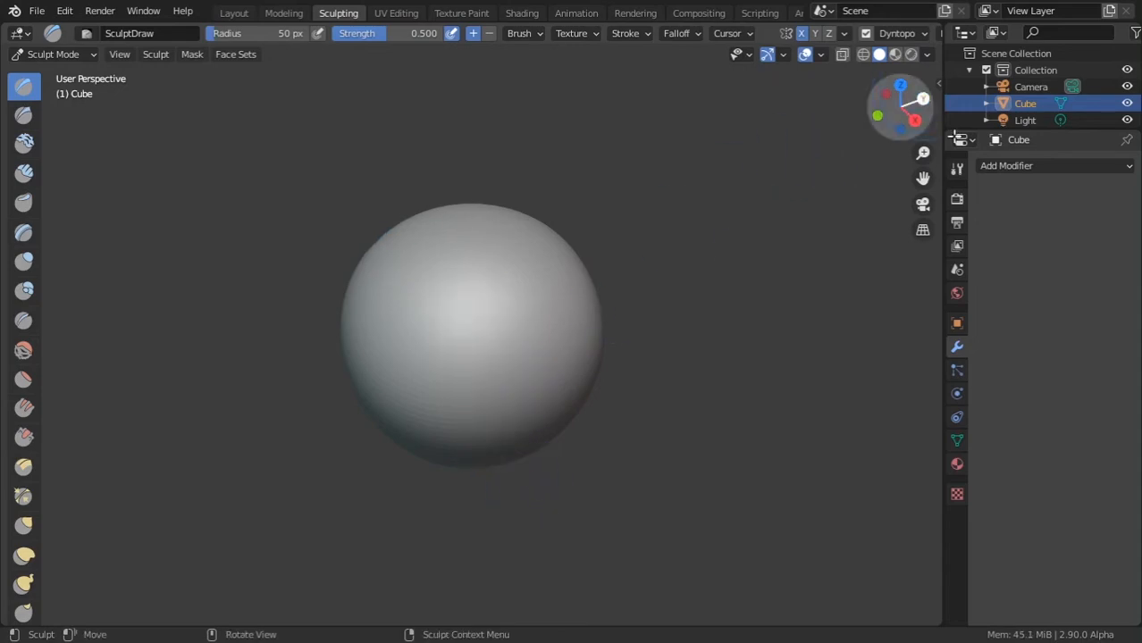
left_click(992, 166)
Step: Configure Dyntopo with the Collapse Edges refine method, a detail size of 100 px and smooth shading
left_click(899, 34)
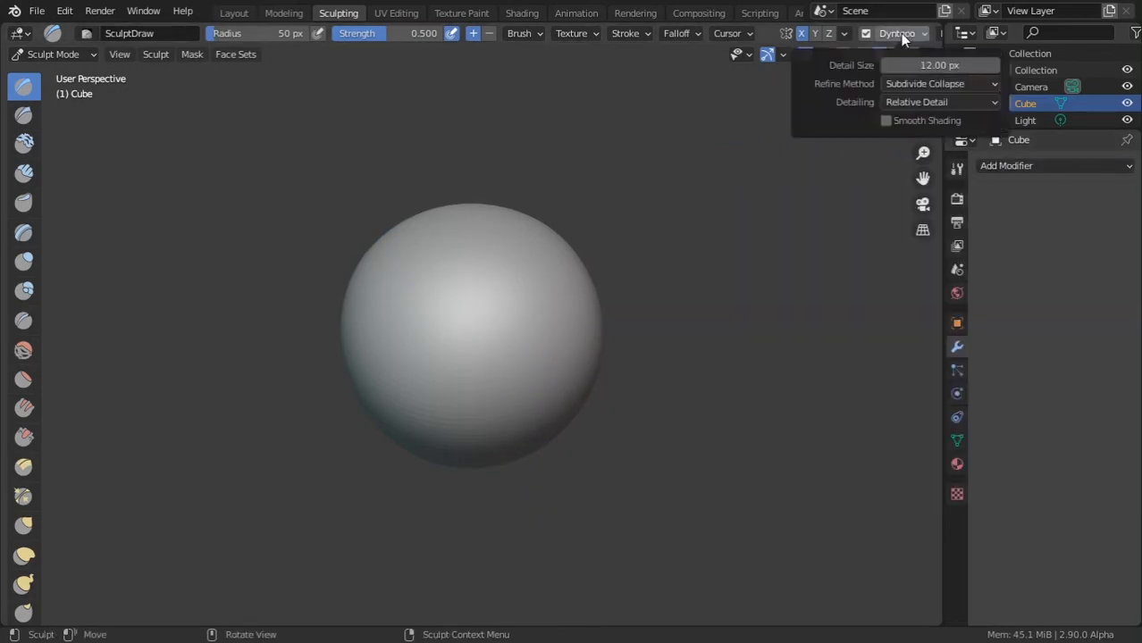
left_click(946, 84)
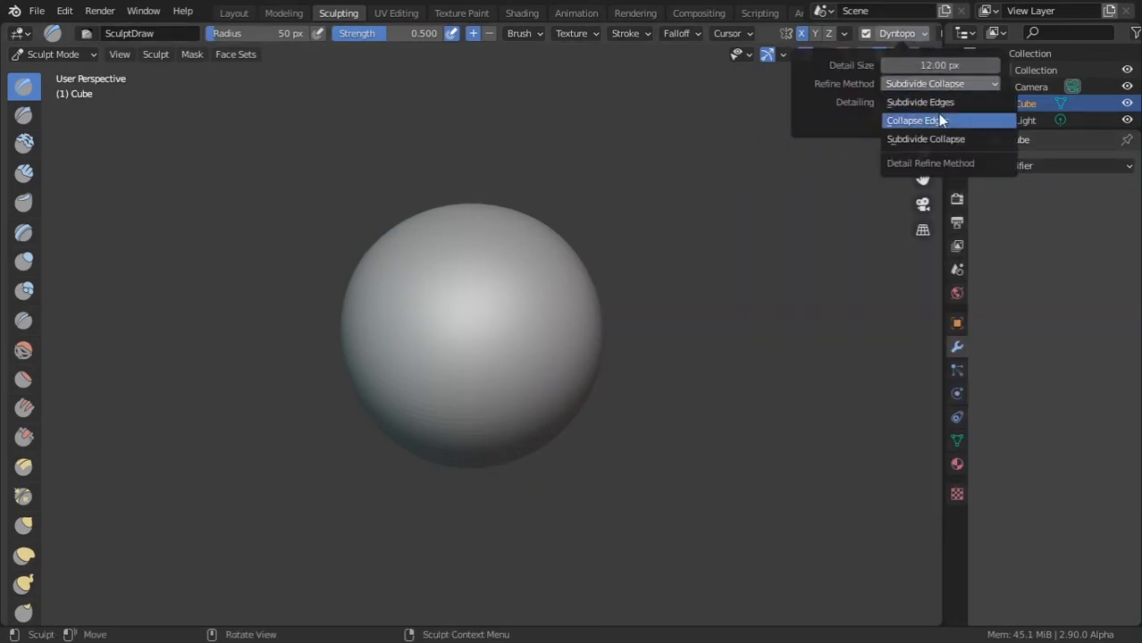
left_click(936, 116)
left_click(938, 66)
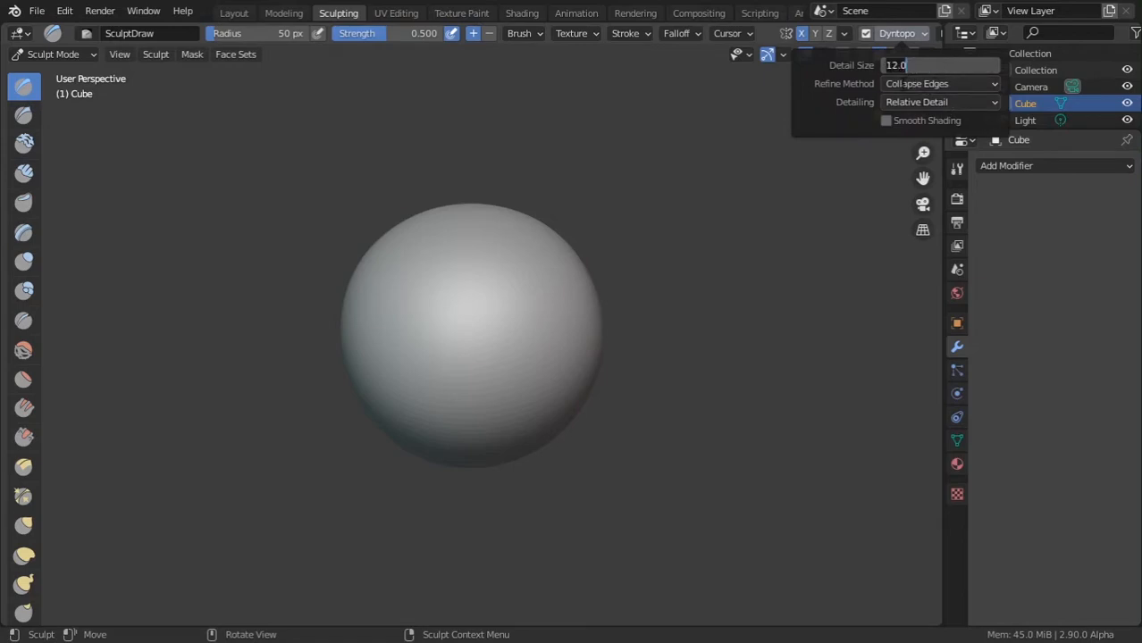
key("Return")
left_click(932, 69)
type("100")
key("Return")
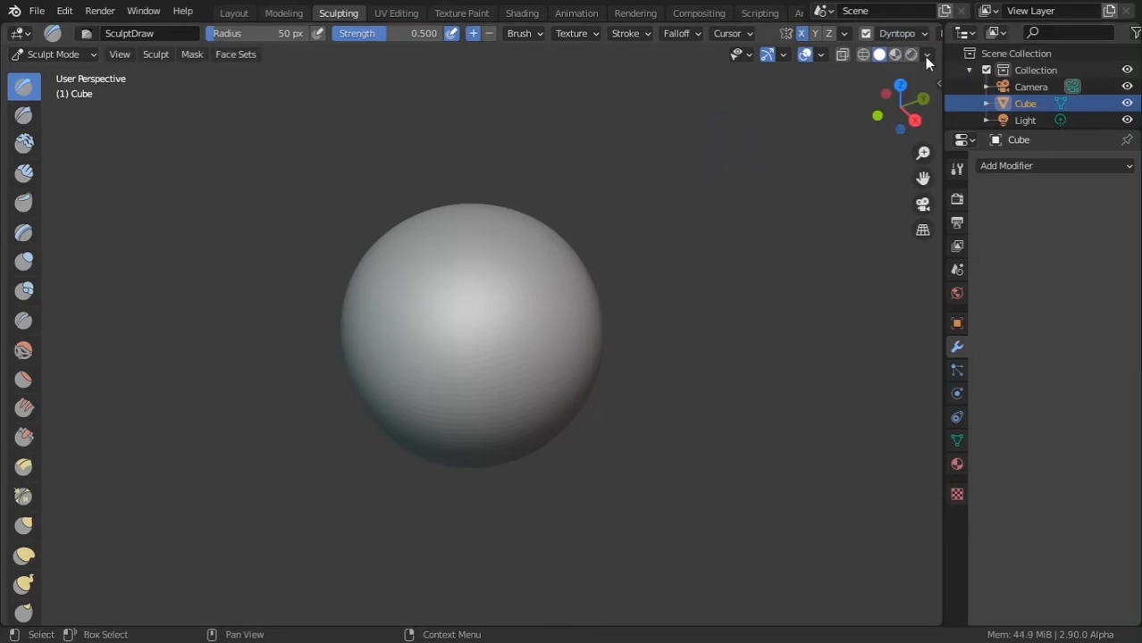
left_click(910, 33)
left_click(886, 120)
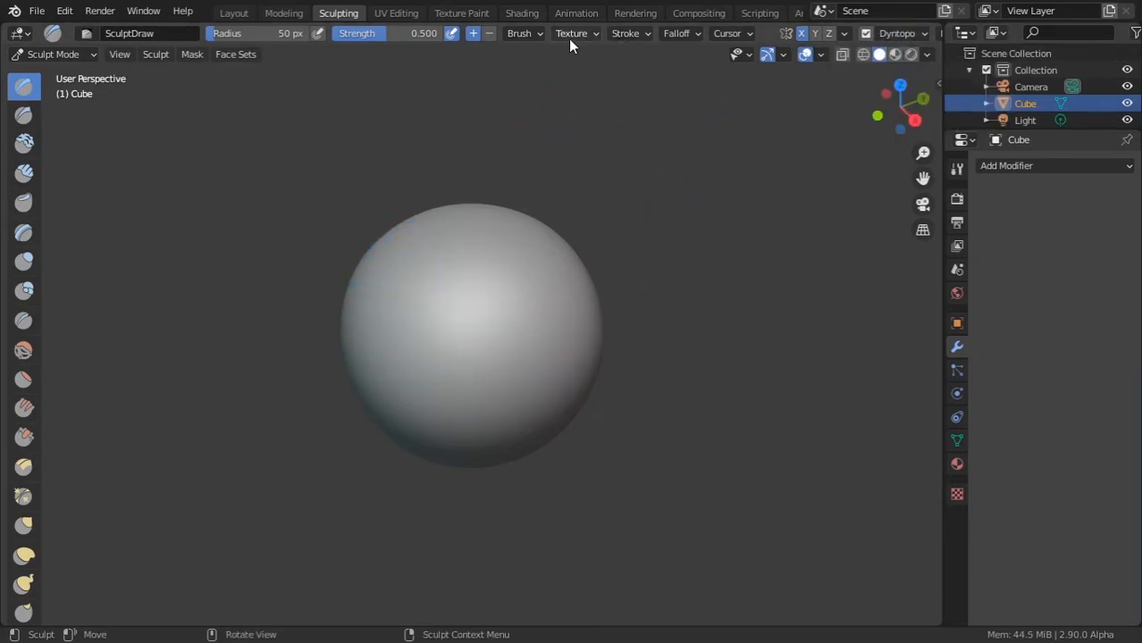
left_click(628, 33)
left_click(631, 33)
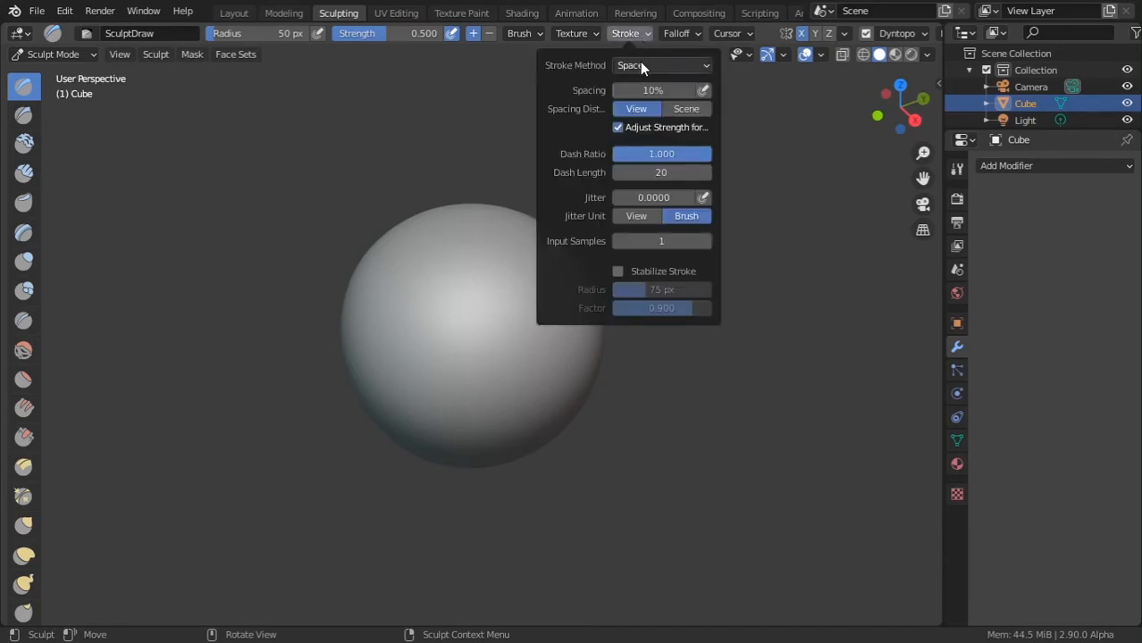
left_click(641, 64)
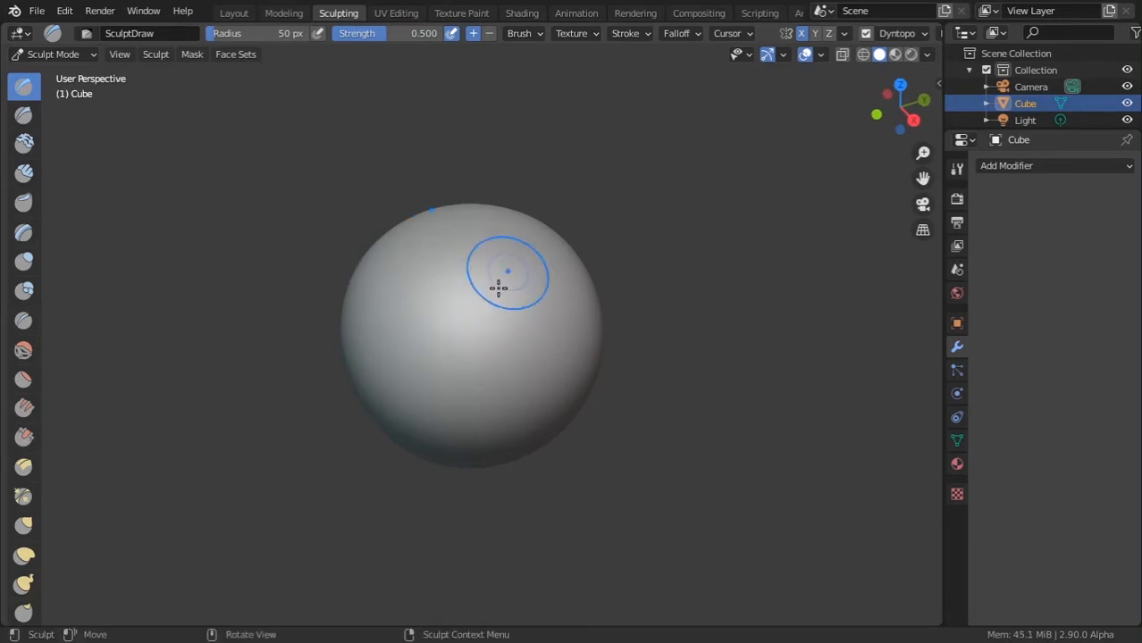
Step: Test Draw brush strokes on the front of the sphere with Collapse Edges refinement and undo them
scroll(503, 248, "up", 3)
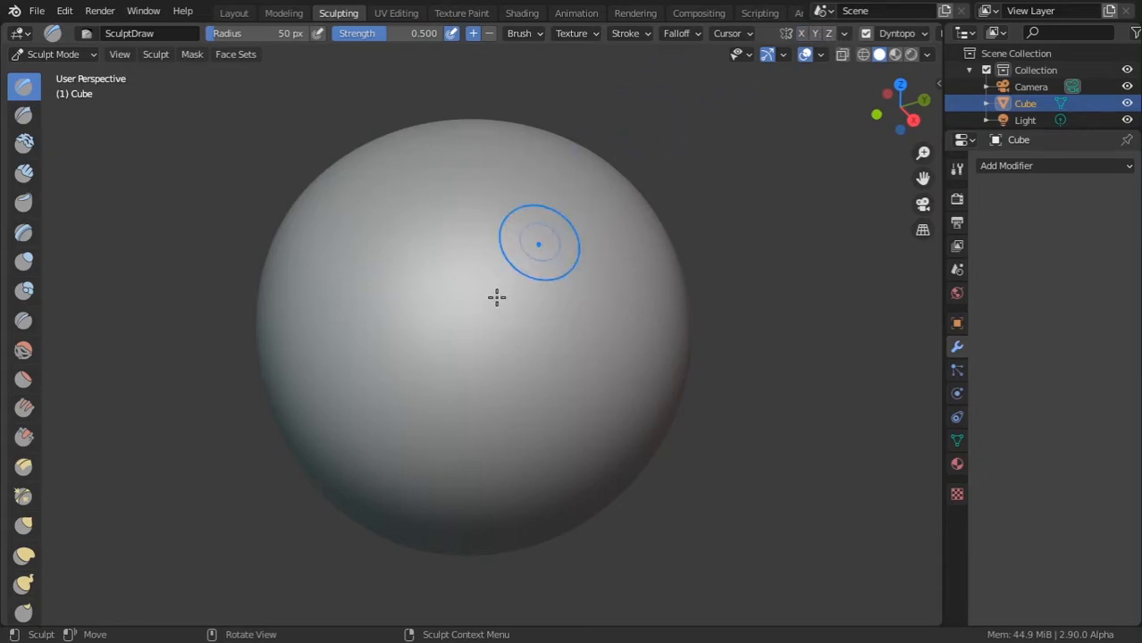
left_click_drag(494, 227, 505, 396)
key("ctrl+z")
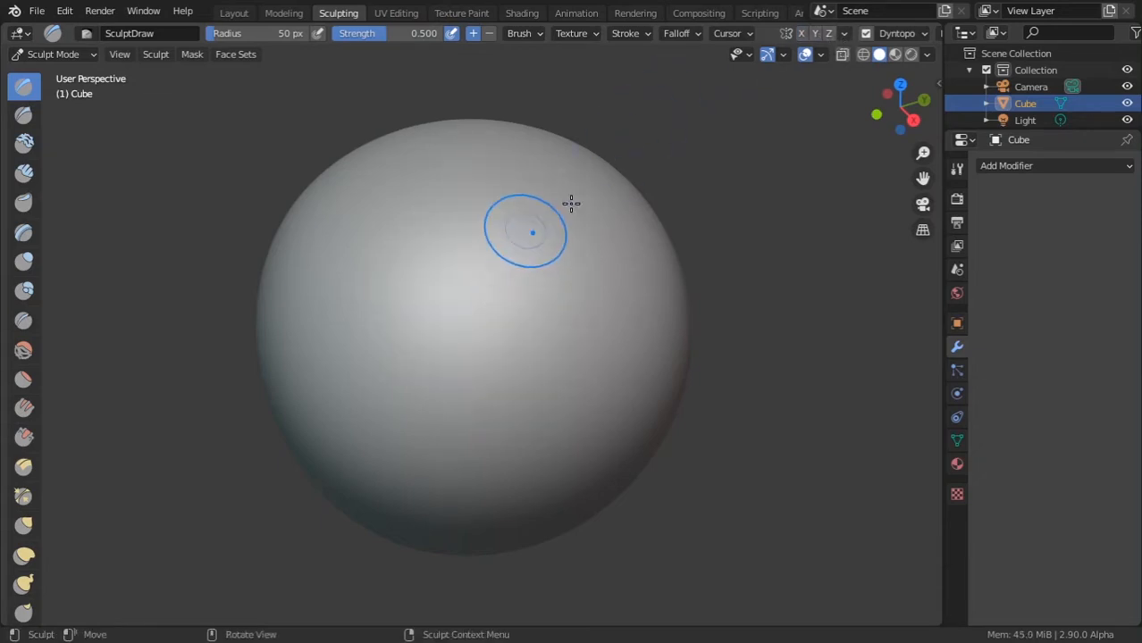
left_click(916, 33)
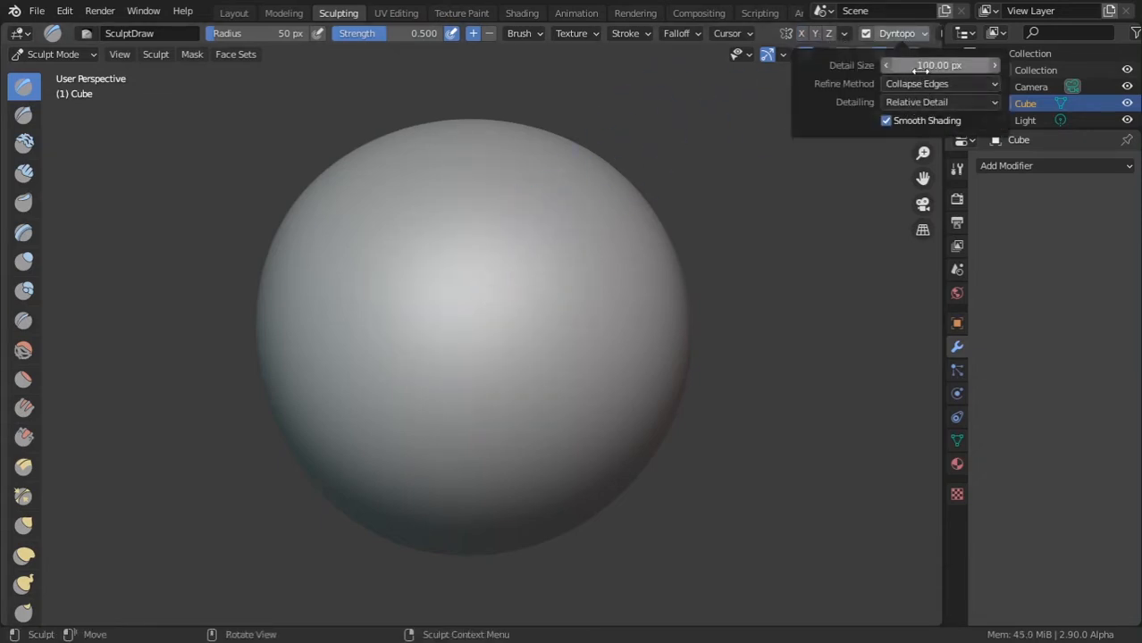
mouse_move(520, 245)
left_mouse_down()
mouse_move(492, 263)
mouse_move(486, 346)
mouse_move(469, 301)
left_mouse_up()
scroll(478, 326, "down", 4)
mouse_move(500, 345)
middle_mouse_down()
mouse_move(411, 349)
mouse_move(415, 333)
middle_mouse_up()
middle_click_drag(415, 332, 447, 286, "ctrl")
key("ctrl+z")
key("ctrl+z")
key("ctrl+z")
Step: Set the Dyntopo refine method to Subdivide Collapse, and undo a test stroke drawn across the sphere's upper part
left_click(908, 35)
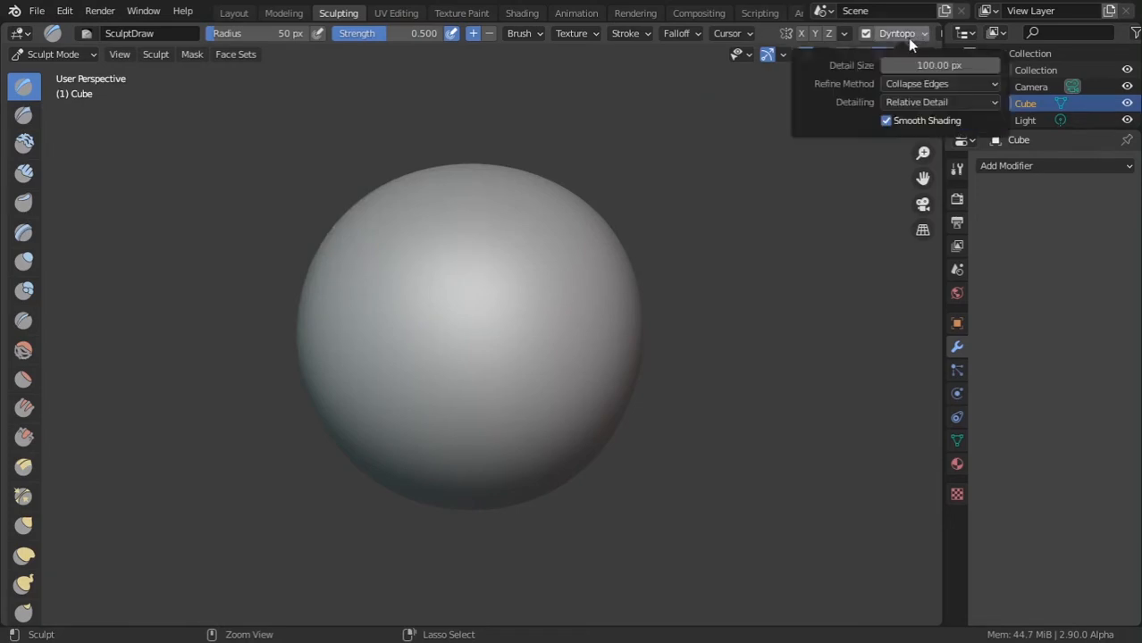
left_click(933, 83)
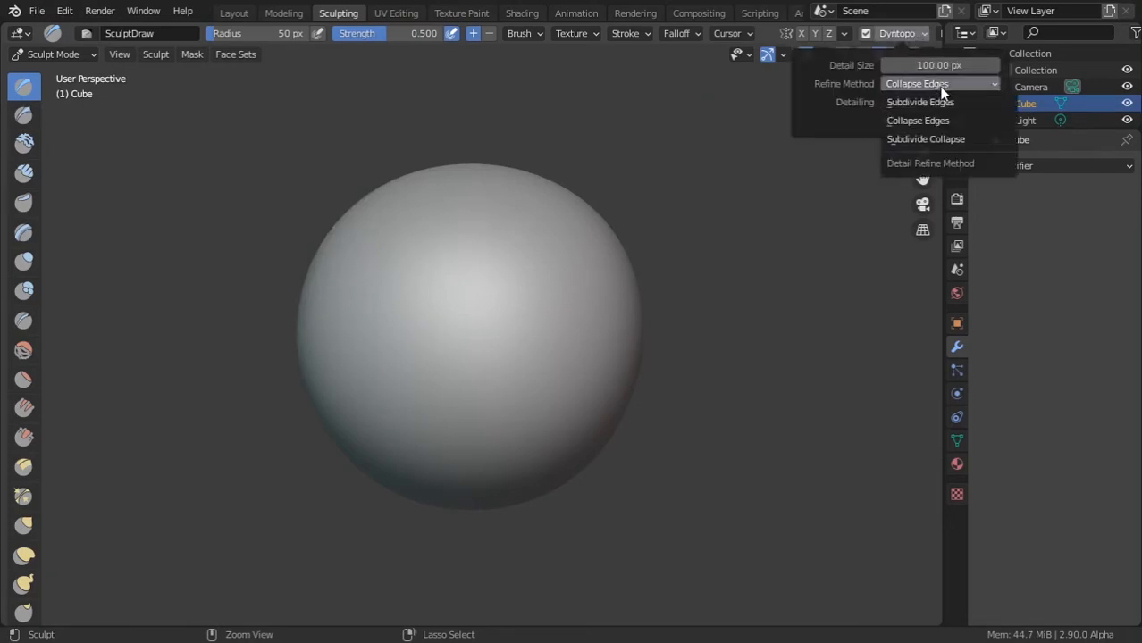
left_click(921, 140)
left_click(929, 101)
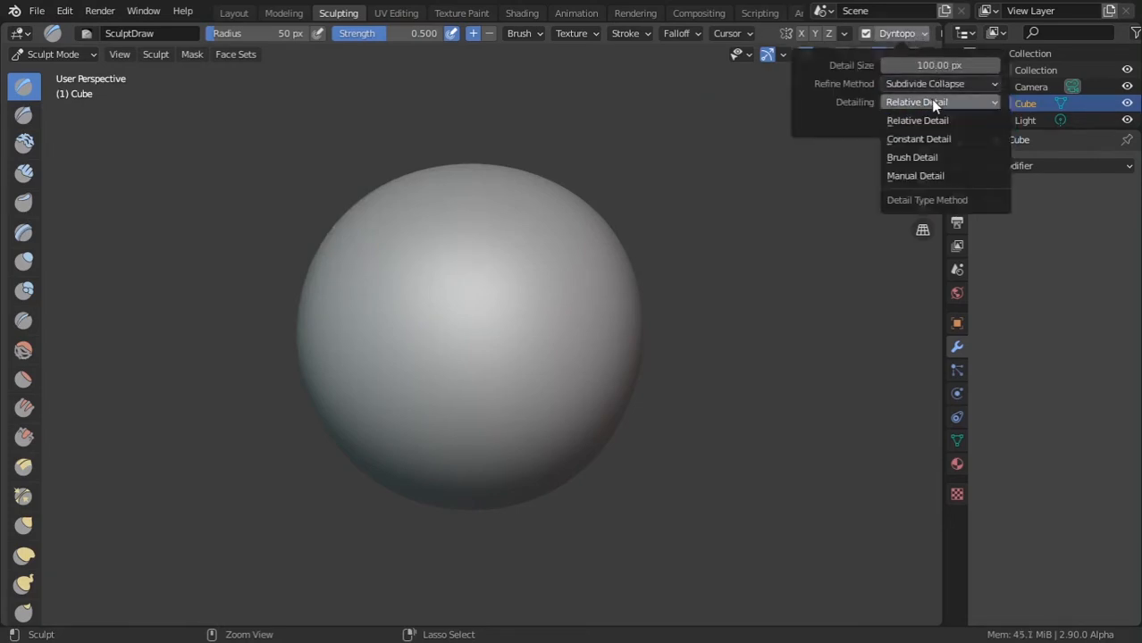
left_click(930, 100)
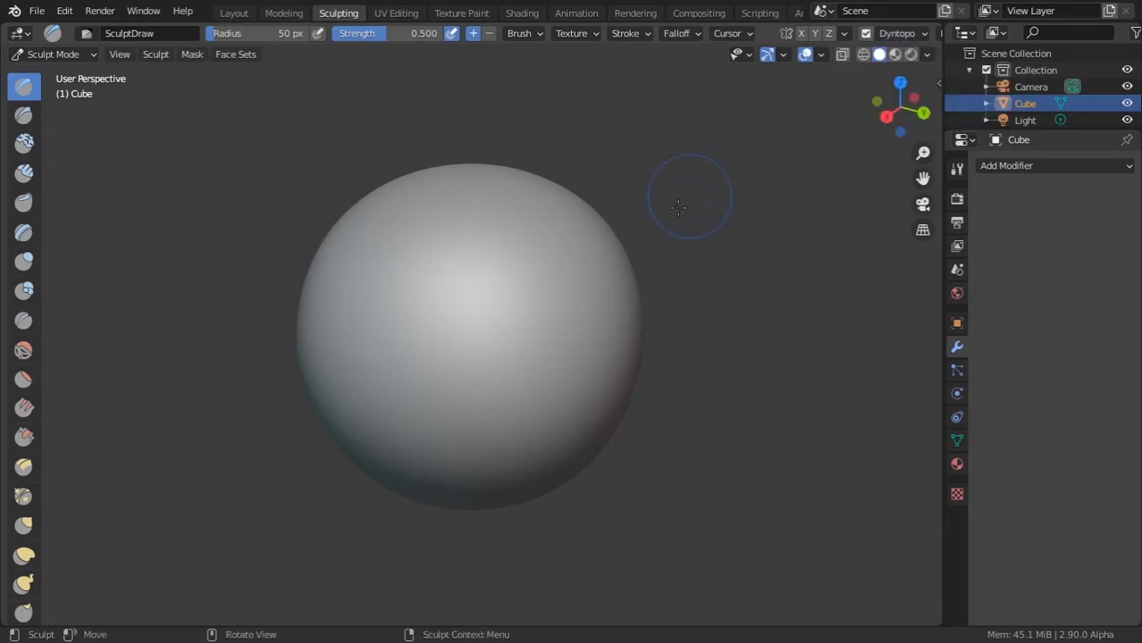
mouse_move(436, 232)
left_mouse_down()
mouse_move(466, 237)
mouse_move(547, 200)
left_mouse_up()
key("ctrl+z")
Step: Change the Dyntopo detailing to Constant Detail and sample the resolution from the mesh
left_click(889, 33)
left_click(915, 97)
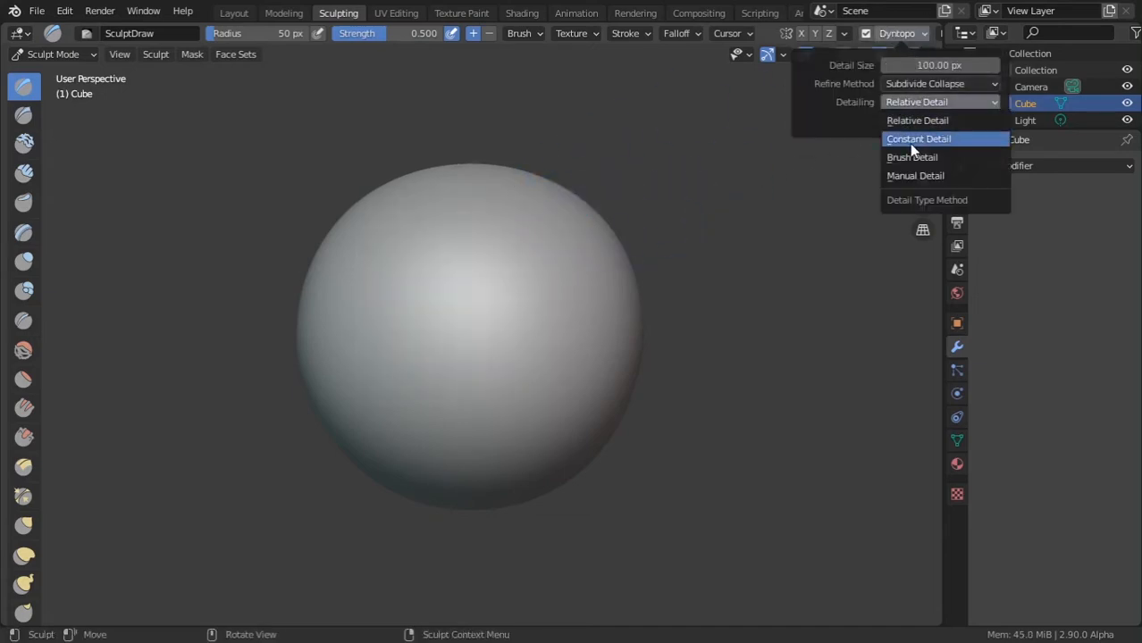
left_click(917, 136)
left_click(990, 65)
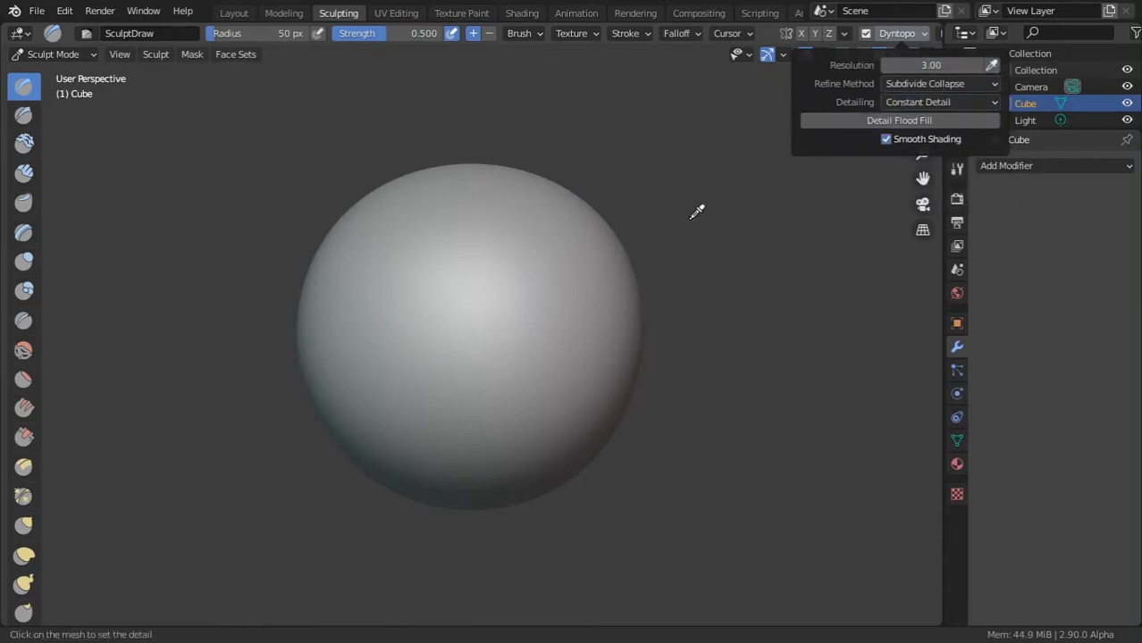
left_click(777, 157)
left_click(905, 33)
left_click(950, 66)
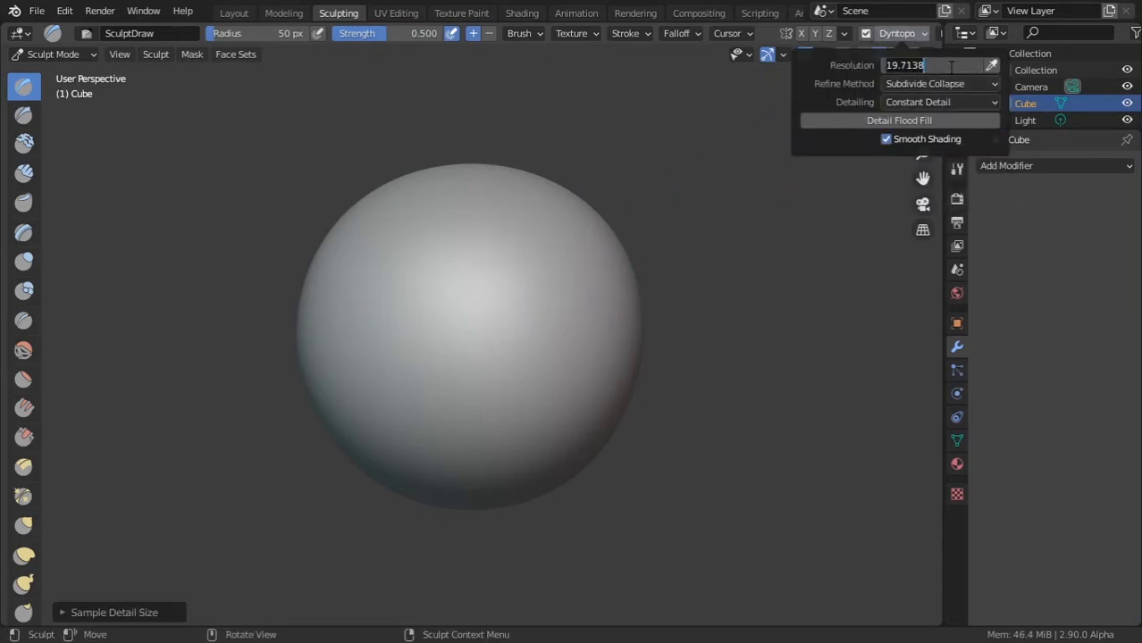
key("Return")
Step: Sculpt a long raised ridge down the front of the sphere with the Draw brush
left_click_drag(474, 267, 493, 409)
middle_click_drag(522, 237, 552, 234)
mouse_move(540, 237)
middle_mouse_down("ctrl")
mouse_move(515, 311)
mouse_move(467, 364)
mouse_move(484, 345)
mouse_move(494, 400)
mouse_move(482, 415)
mouse_move(464, 313)
middle_mouse_up("ctrl")
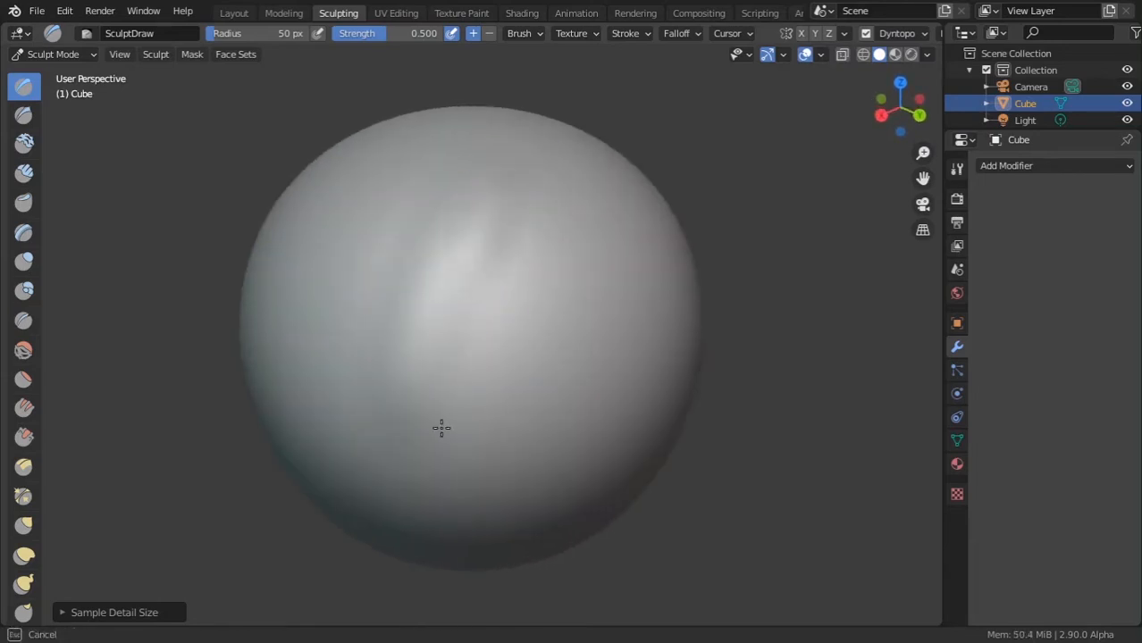
left_click_drag(441, 425, 530, 201)
left_click(636, 35)
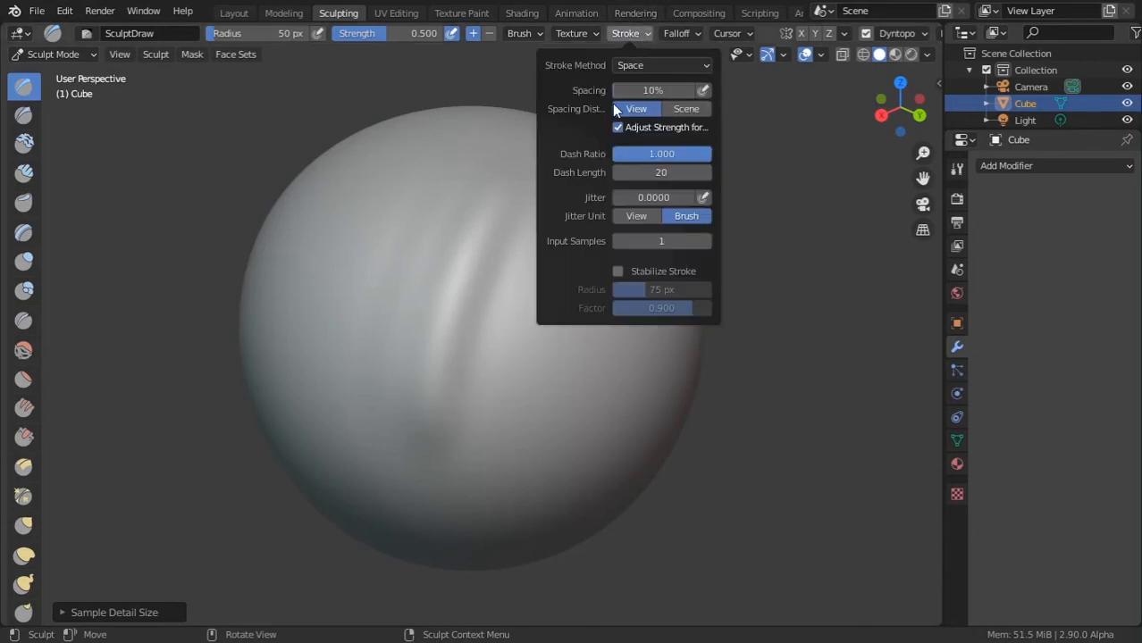
Step: Draw several more raised strokes around the other sides of the sphere with the 50 px Draw brush
middle_click_drag(497, 406, 432, 447)
mouse_move(535, 228)
left_mouse_down()
mouse_move(504, 425)
mouse_move(516, 373)
left_mouse_up()
mouse_move(509, 390)
middle_mouse_down()
mouse_move(430, 344)
mouse_move(439, 334)
middle_mouse_up()
mouse_move(388, 356)
left_mouse_down()
mouse_move(399, 320)
mouse_move(545, 160)
mouse_move(382, 408)
left_mouse_up()
mouse_move(383, 408)
middle_mouse_down()
mouse_move(451, 356)
mouse_move(419, 351)
middle_mouse_up()
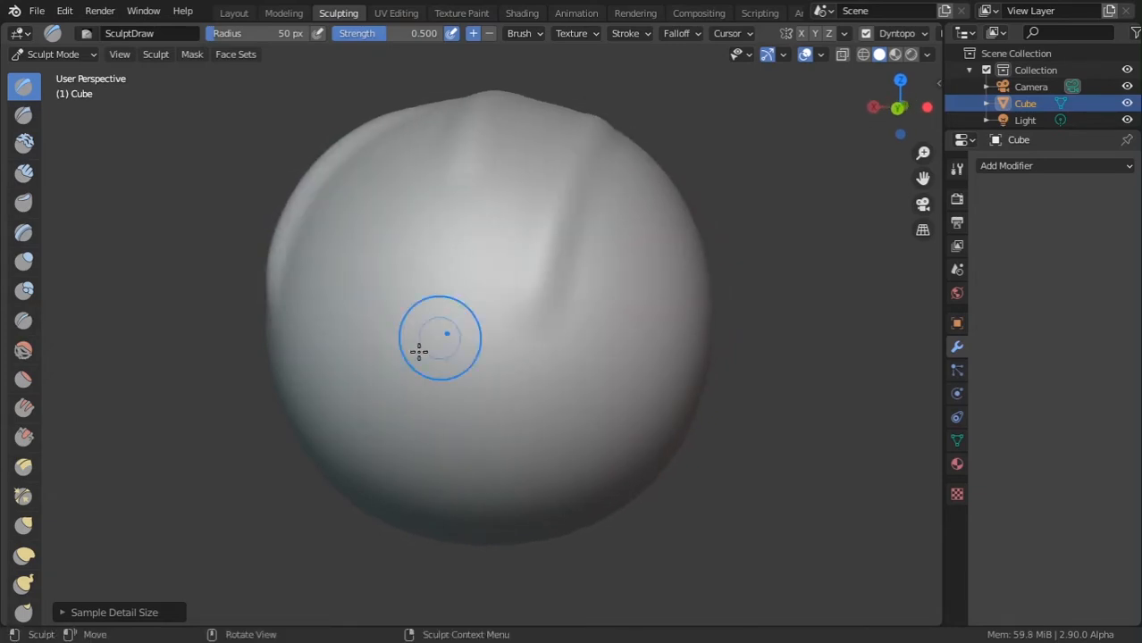
mouse_move(315, 368)
left_mouse_down()
mouse_move(321, 377)
mouse_move(683, 255)
left_mouse_up()
middle_click_drag(683, 254, 501, 355)
left_click_drag(576, 209, 591, 424)
middle_click_drag(617, 308, 558, 265)
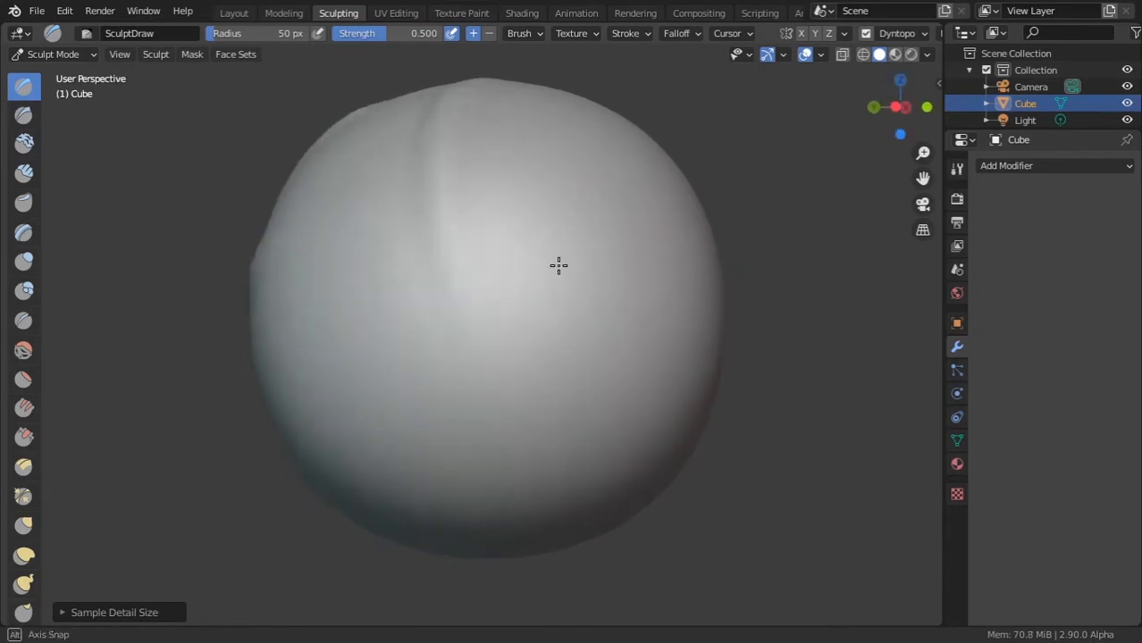
Step: Test a Draw stroke on the sphere from a zoomed-out view and undo it
scroll(567, 277, "down", 6)
mouse_move(507, 301)
left_mouse_down()
mouse_move(565, 523)
mouse_move(532, 384)
left_mouse_up()
middle_click_drag(531, 393, 519, 438)
key("ctrl+z")
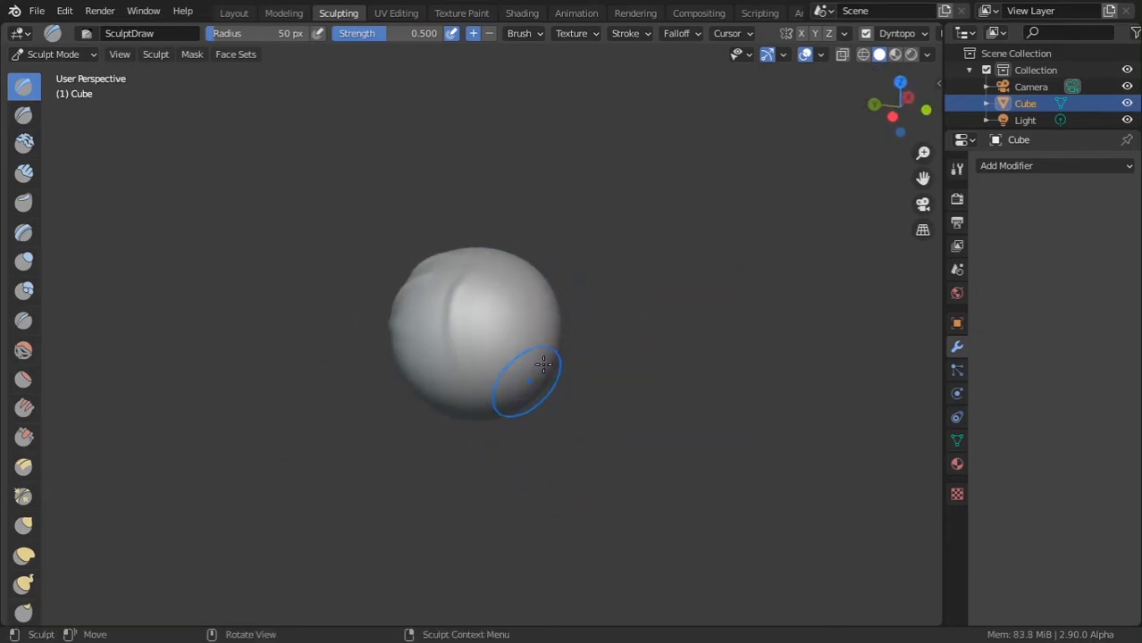
Step: Reduce the Draw brush radius to 8 px and draw a thin stroke down the sphere's smooth side
scroll(518, 370, "up", 3)
key("f")
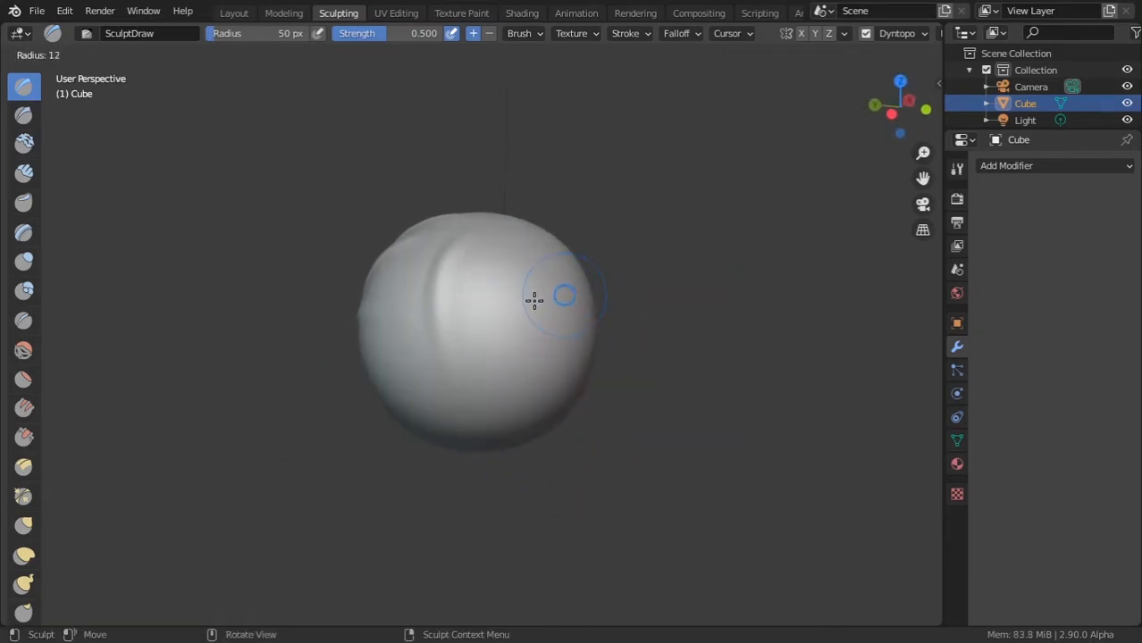
left_click(529, 303)
left_click_drag(523, 267, 539, 368)
mouse_move(512, 372)
middle_mouse_down()
mouse_move(454, 355)
mouse_move(492, 313)
middle_mouse_up()
scroll(454, 355, "up", 3)
scroll(520, 227, "up", 2)
middle_click_drag(520, 227, 447, 366)
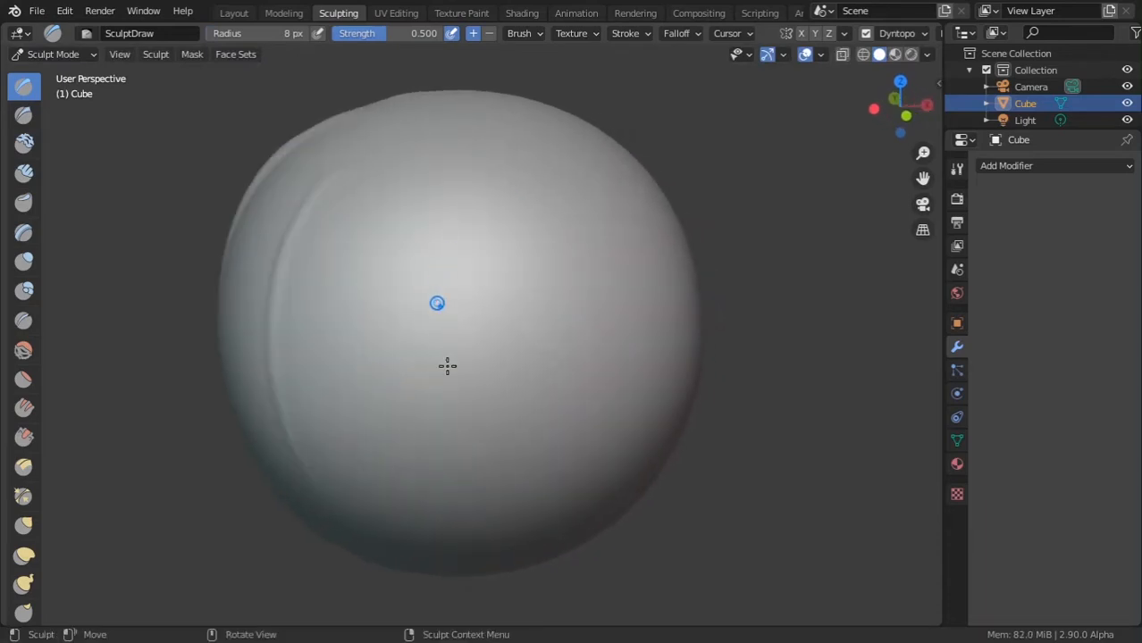
Step: Enlarge the Draw brush radius to 65 px and draw a stroke down the middle of the sphere
key("f")
left_click(557, 332)
left_click(628, 33)
left_click(628, 33)
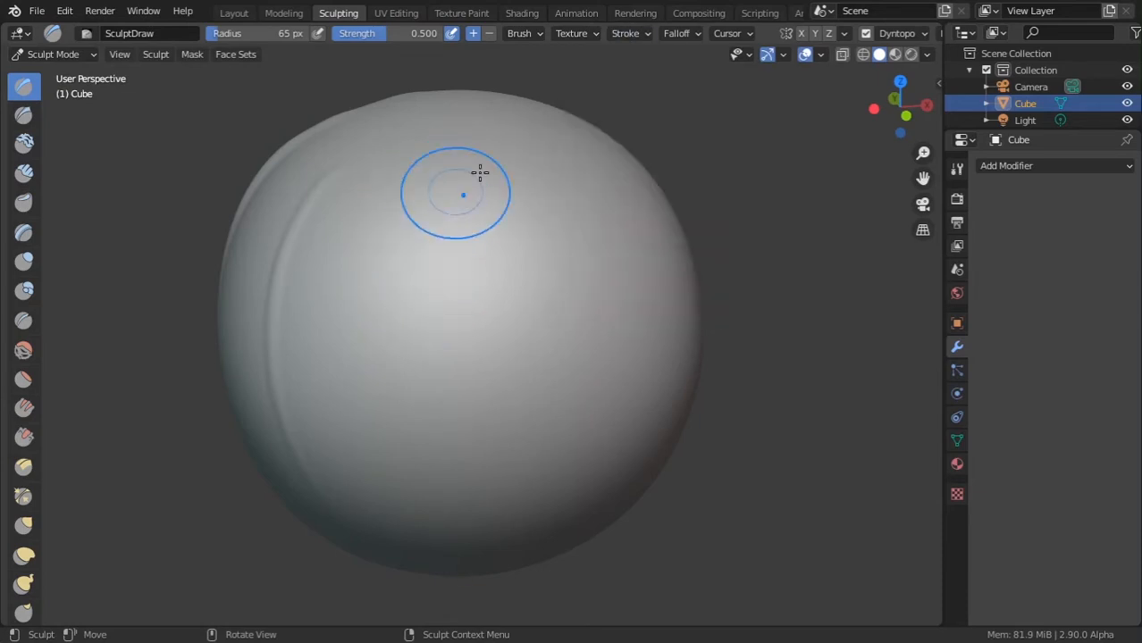
mouse_move(464, 195)
left_mouse_down()
mouse_move(458, 352)
mouse_move(470, 384)
left_mouse_up()
middle_click_drag(509, 317, 513, 290)
Step: Reduce the Draw brush radius to 42 px and draw spaced bumps down the smooth side of the sphere
key("f")
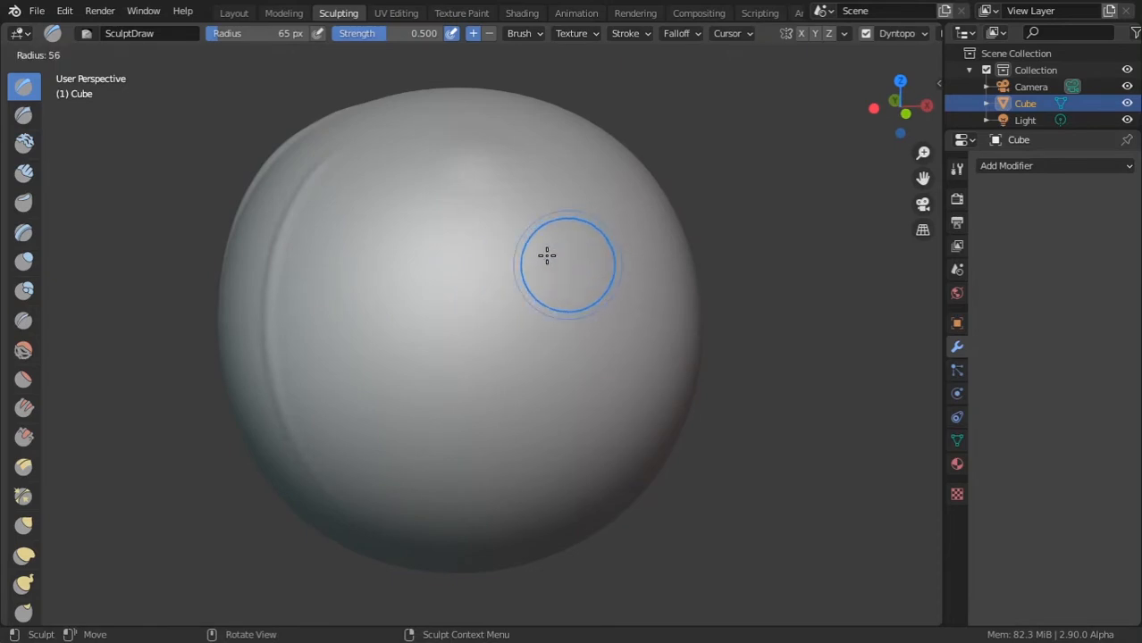
left_click(546, 256)
key("f")
left_click(533, 225)
left_click_drag(515, 198, 509, 354)
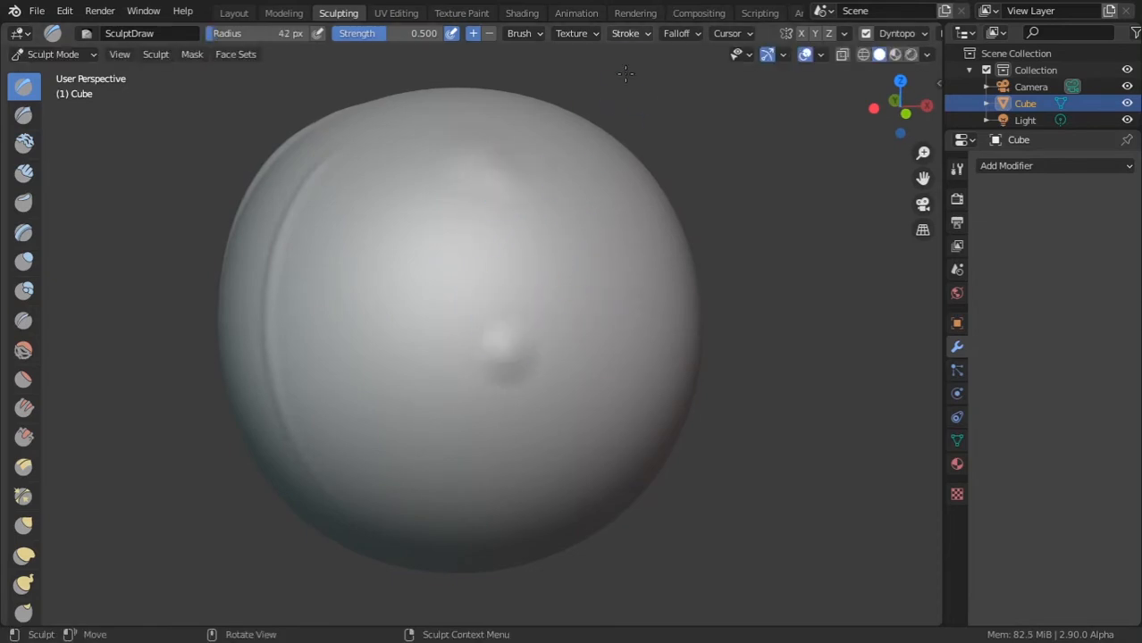
middle_click_drag(473, 229, 437, 241)
left_click_drag(477, 174, 514, 415)
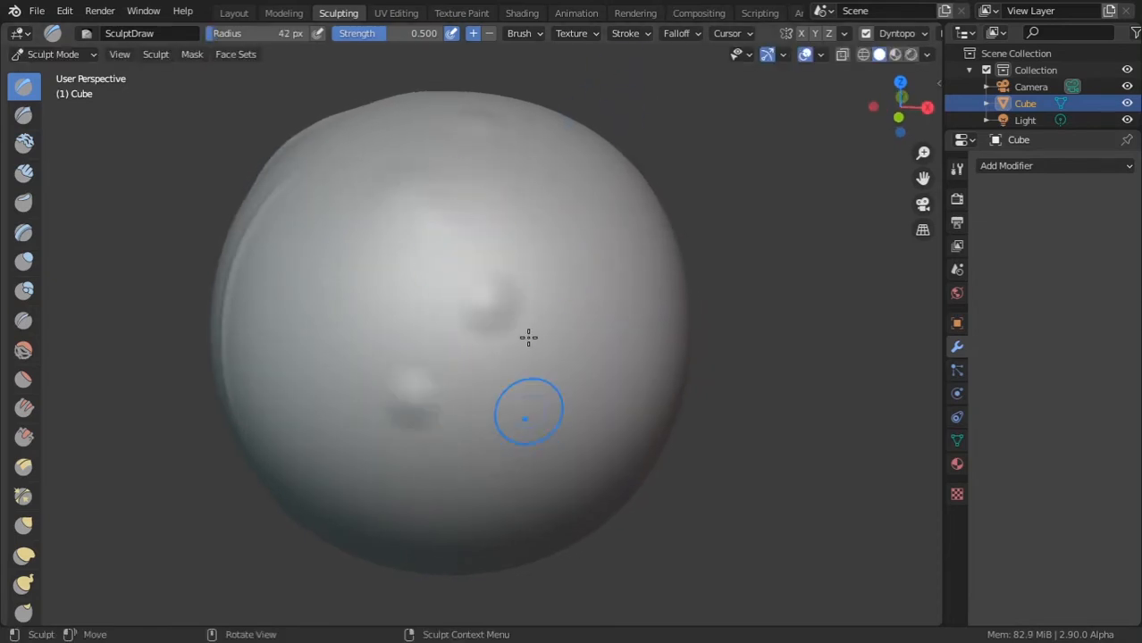
Step: Enable the Screencast Keys display for the viewport
key("n")
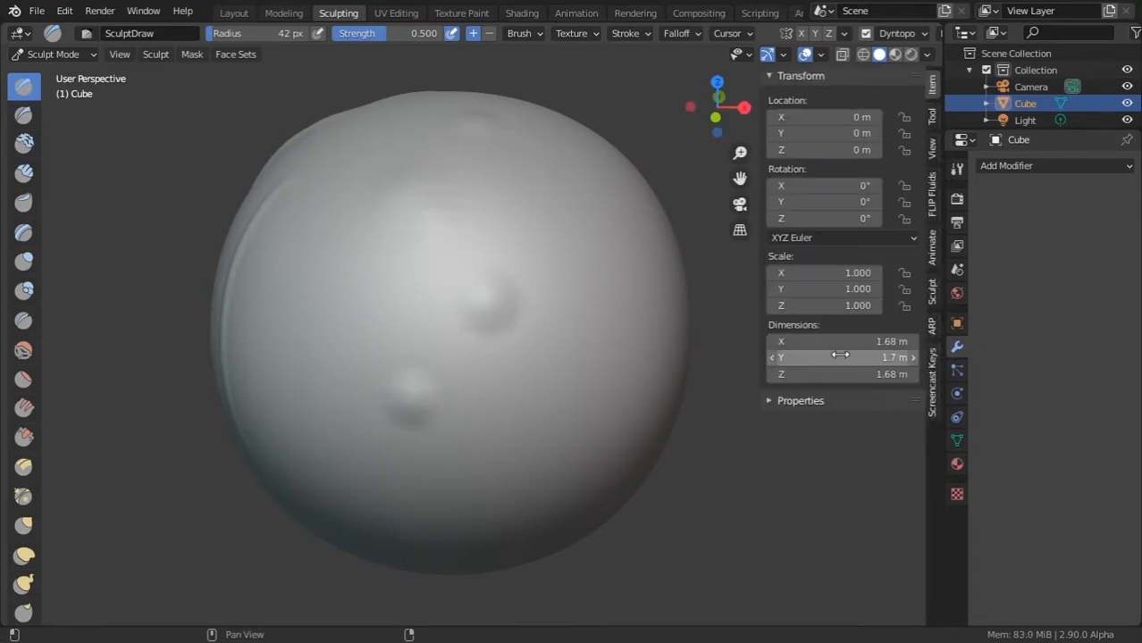
left_click(933, 376)
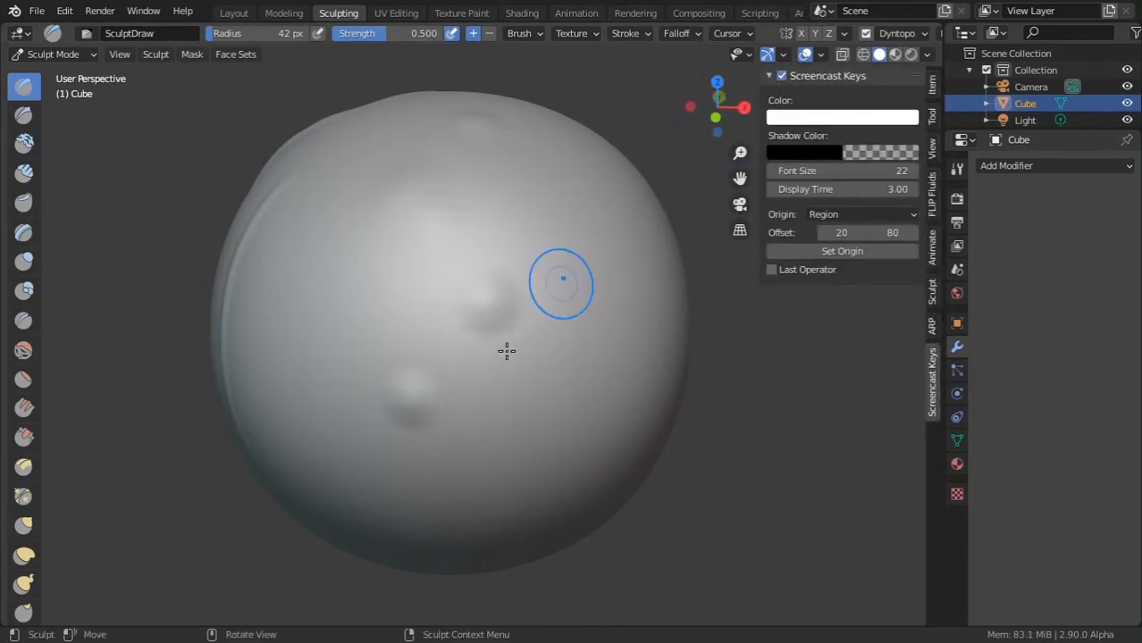
key("n")
Step: Set the Draw brush's stroke spacing to 135% and draw rows of separate bumps across the sphere
left_click_drag(444, 222, 458, 346)
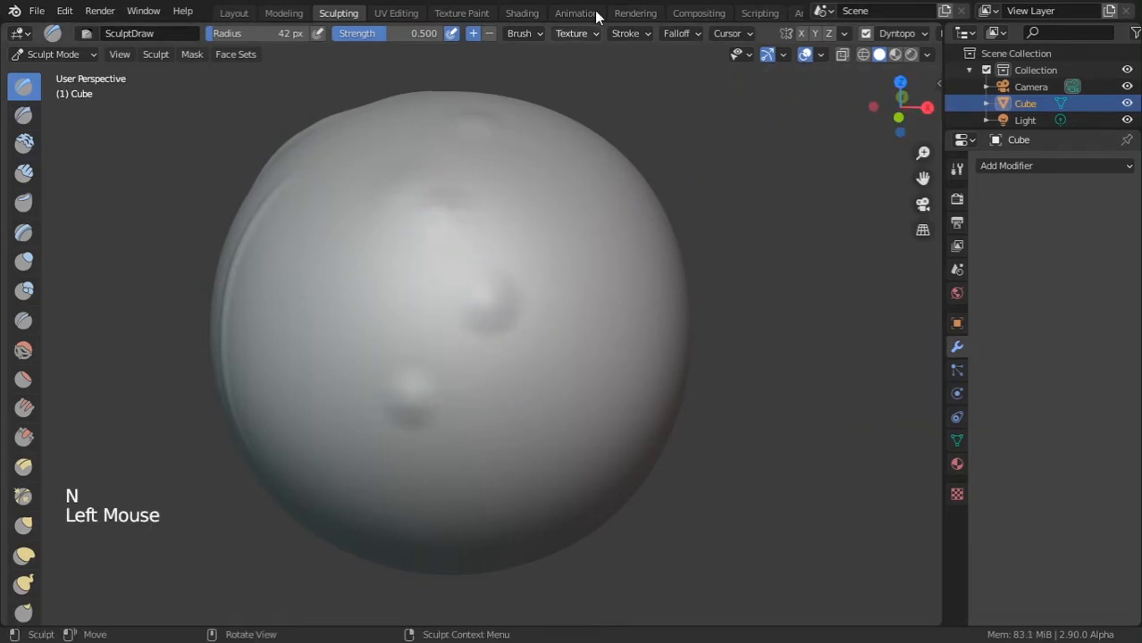
left_click(625, 33)
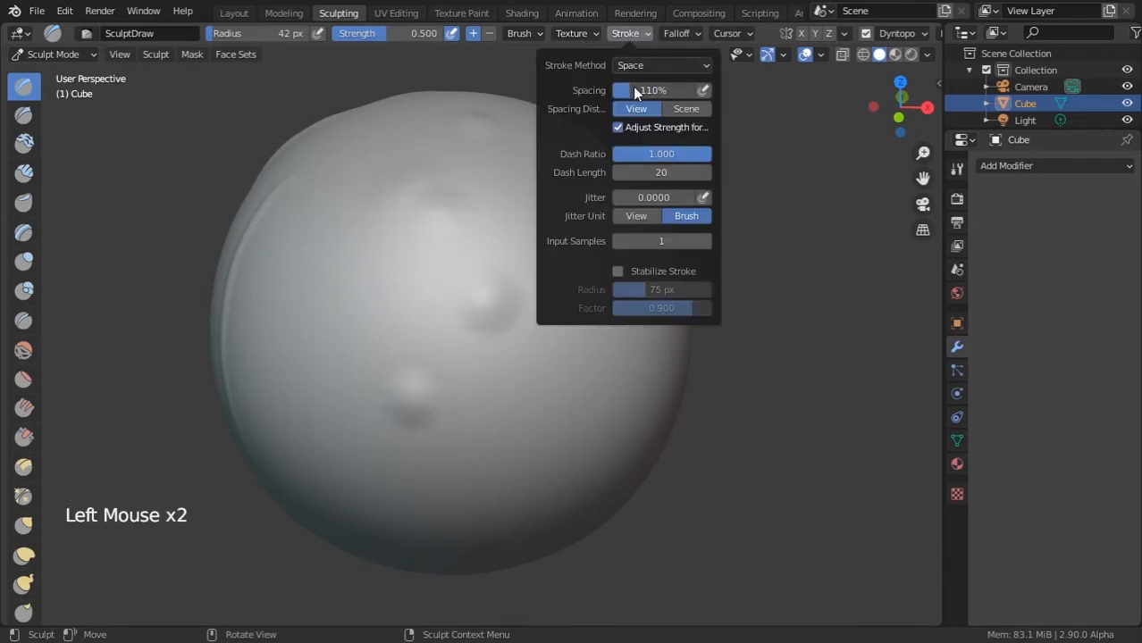
mouse_move(422, 175)
left_mouse_down()
mouse_move(410, 342)
mouse_move(451, 386)
left_mouse_up()
middle_click_drag(450, 386, 476, 224)
mouse_move(487, 331)
left_mouse_down()
mouse_move(492, 421)
mouse_move(422, 325)
mouse_move(530, 205)
mouse_move(373, 362)
left_mouse_up()
mouse_move(372, 362)
middle_mouse_down()
mouse_move(621, 319)
mouse_move(468, 362)
mouse_move(510, 339)
middle_mouse_up()
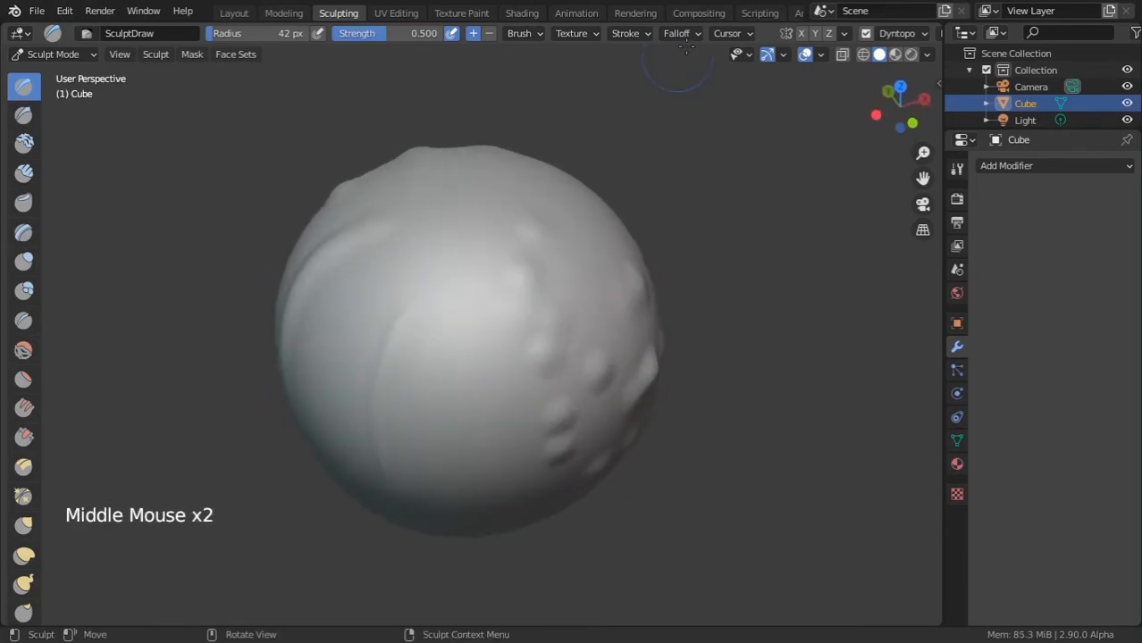
Step: Set the stroke's dash length to 1 and draw a row of bumps across the front of the sphere
left_click(626, 35)
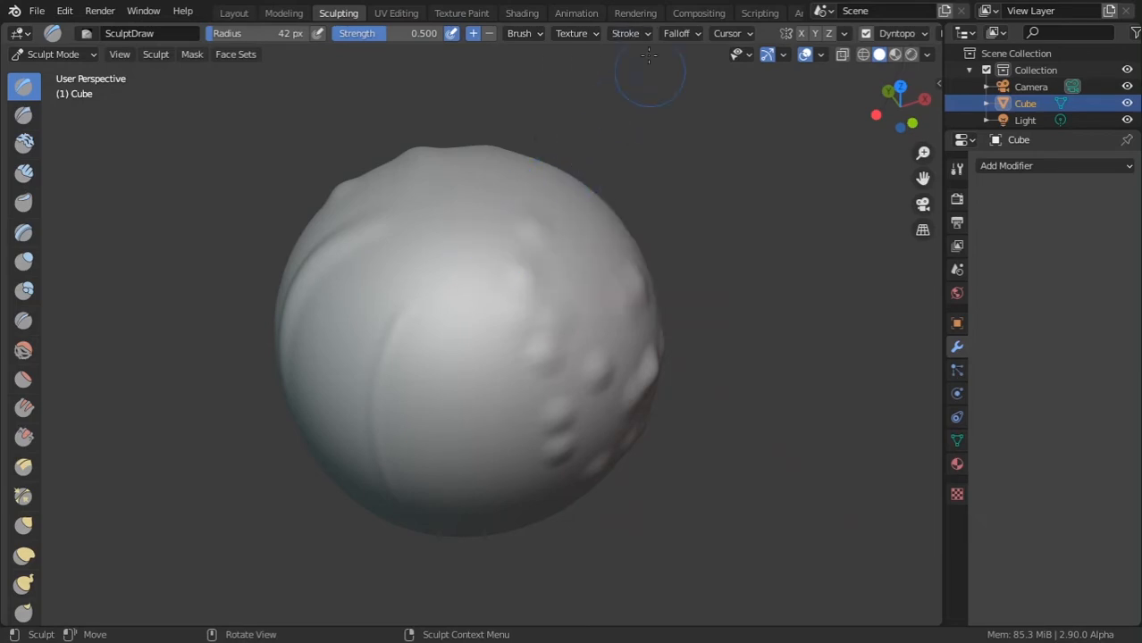
left_click(631, 33)
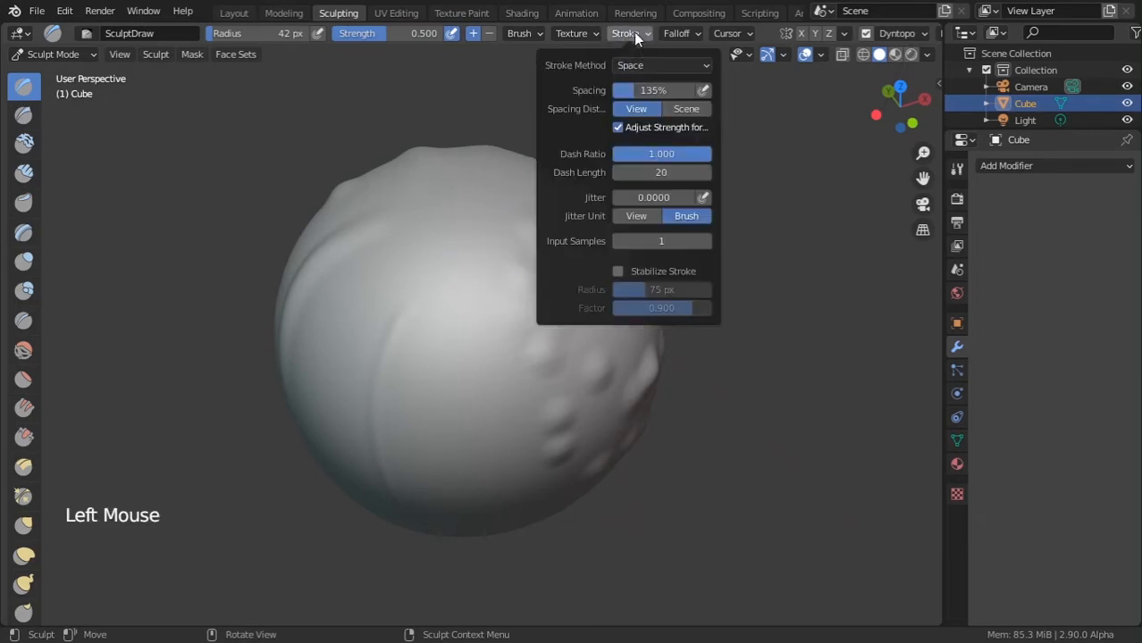
left_click(660, 172)
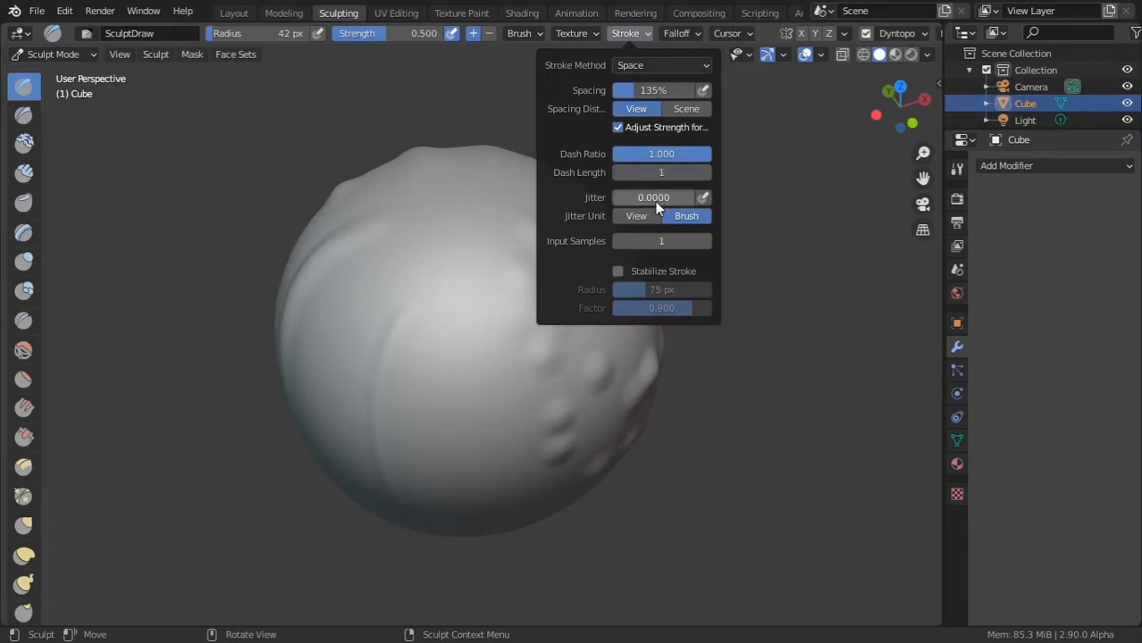
mouse_move(449, 388)
left_mouse_down()
mouse_move(476, 263)
mouse_move(522, 249)
left_mouse_up()
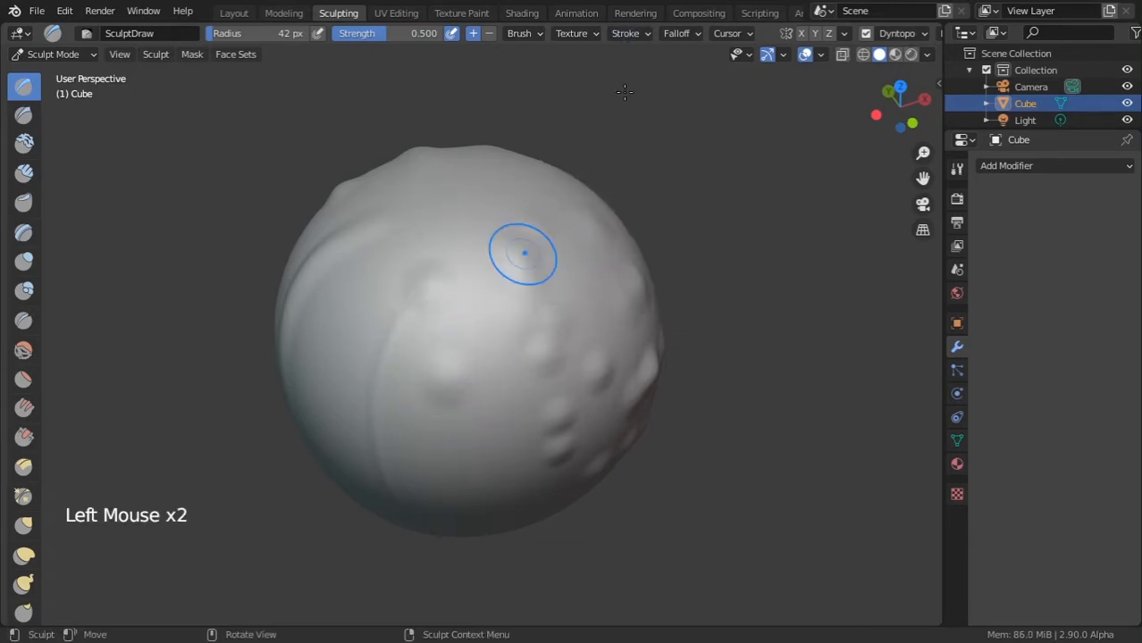
Step: Lower the stroke spacing to 10% and draw several continuous raised strokes around the sphere
left_click(626, 33)
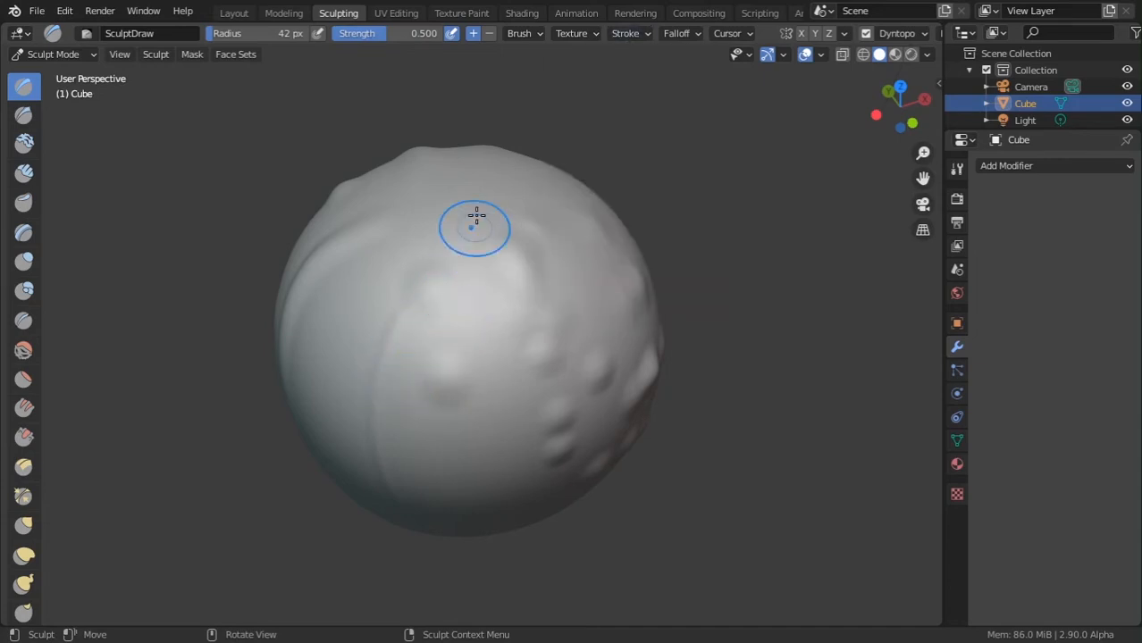
left_click_drag(475, 217, 470, 362)
middle_click_drag(470, 380, 477, 341)
mouse_move(460, 369)
left_mouse_down()
mouse_move(565, 319)
mouse_move(336, 262)
left_mouse_up()
middle_click_drag(446, 336, 486, 388)
middle_click_drag(486, 389, 477, 394, "ctrl")
mouse_move(402, 416)
left_mouse_down()
mouse_move(357, 288)
mouse_move(527, 214)
left_mouse_up()
middle_click_drag(543, 285, 527, 332)
mouse_move(527, 332)
middle_mouse_down("ctrl")
mouse_move(509, 377)
mouse_move(415, 375)
mouse_move(439, 331)
middle_mouse_up("ctrl")
mouse_move(439, 332)
left_mouse_down()
mouse_move(435, 319)
mouse_move(547, 311)
mouse_move(541, 365)
left_mouse_up()
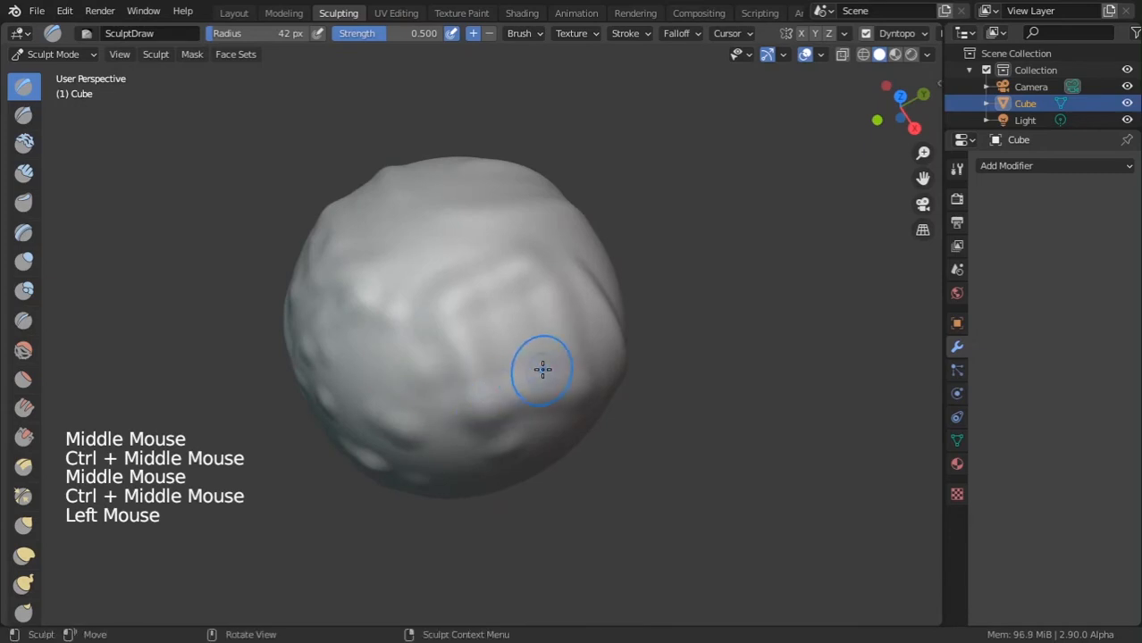
Step: Check the dash length setting, test a Draw stroke below the raised area of the sphere and undo it
mouse_move(541, 364)
middle_mouse_down()
mouse_move(490, 355)
mouse_move(543, 271)
mouse_move(509, 264)
middle_mouse_up()
middle_click_drag(509, 263, 500, 268, "shift")
middle_click_drag(501, 268, 469, 369, "shift")
left_click(629, 34)
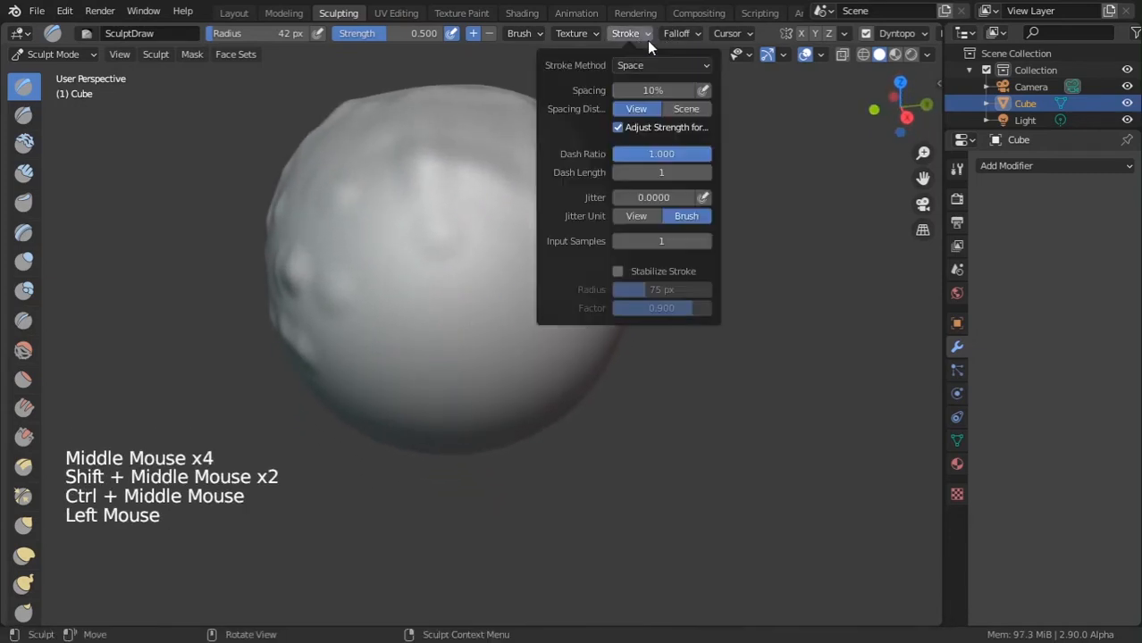
left_click(672, 172)
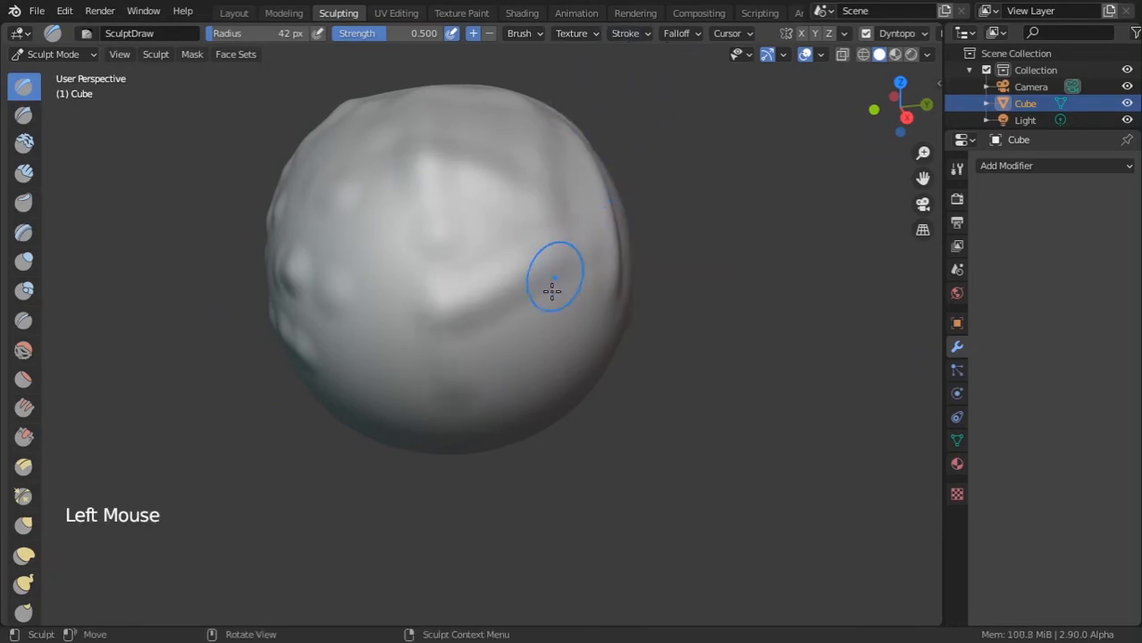
key("ctrl+z")
Step: Draw continuous raised strokes forming a rough square on the side of the sphere
middle_click_drag(512, 339, 483, 304)
middle_click_drag(483, 304, 458, 265, "ctrl")
mouse_move(387, 249)
left_mouse_down()
mouse_move(431, 393)
mouse_move(541, 257)
mouse_move(418, 388)
left_mouse_up()
middle_click_drag(596, 128, 568, 155)
Step: Set the stroke jitter to 0.98 and spacing to 100%, and draw scattered bumps on two sides of the sphere
left_click(649, 24)
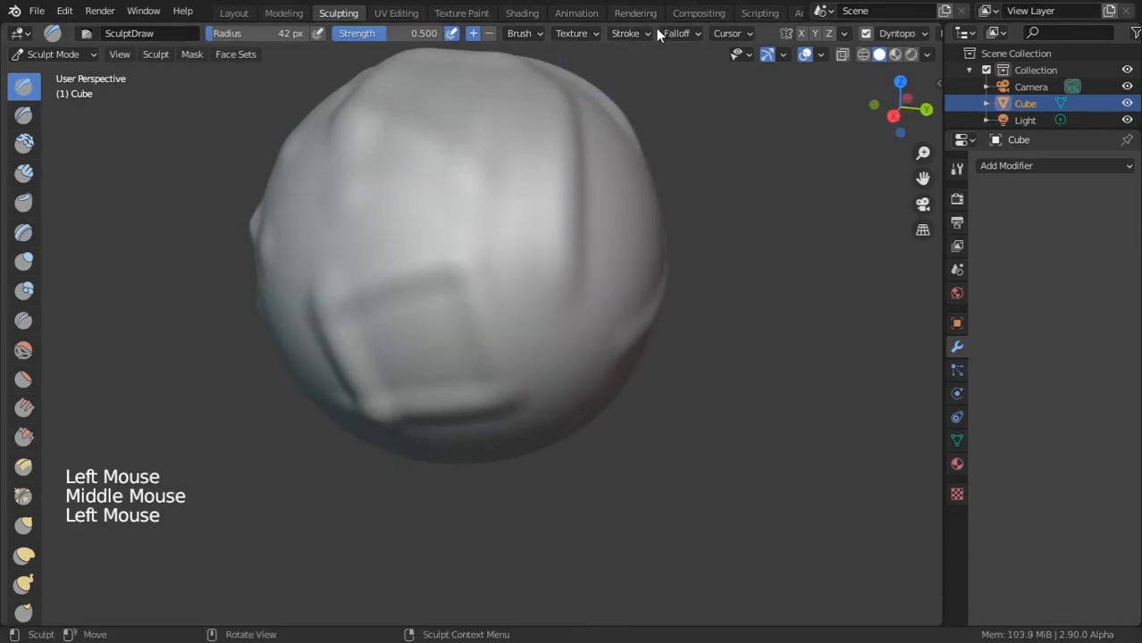
left_click(656, 29)
left_click(643, 42)
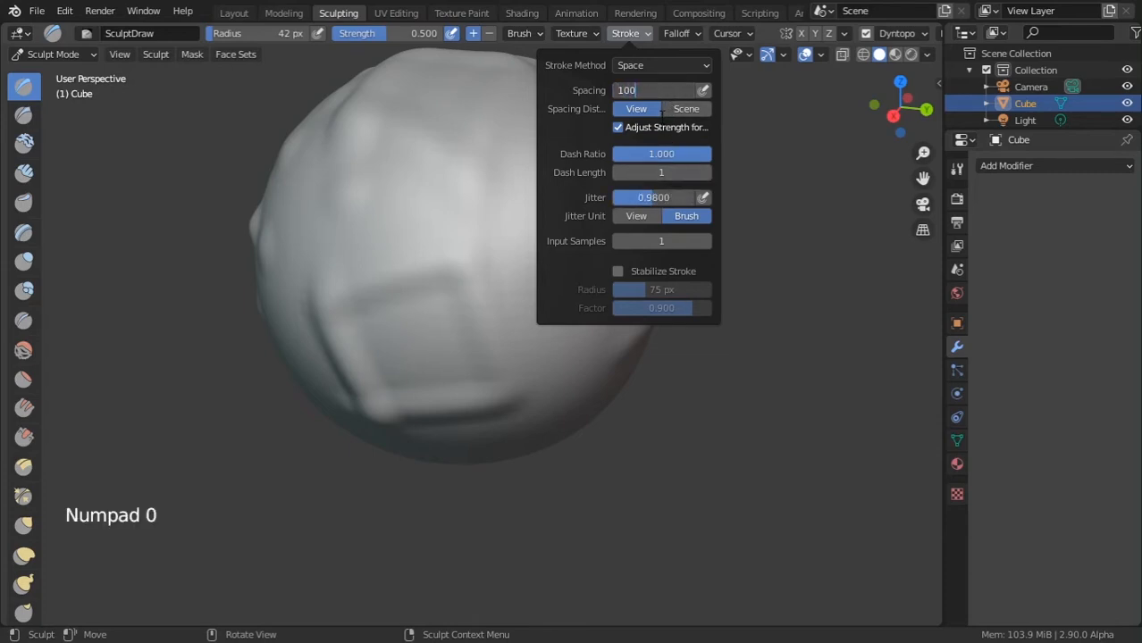
left_click_drag(477, 224, 548, 293)
mouse_move(547, 293)
middle_mouse_down()
mouse_move(454, 250)
mouse_move(468, 293)
middle_mouse_up()
mouse_move(468, 293)
left_mouse_down()
mouse_move(469, 303)
mouse_move(547, 145)
mouse_move(559, 170)
left_mouse_up()
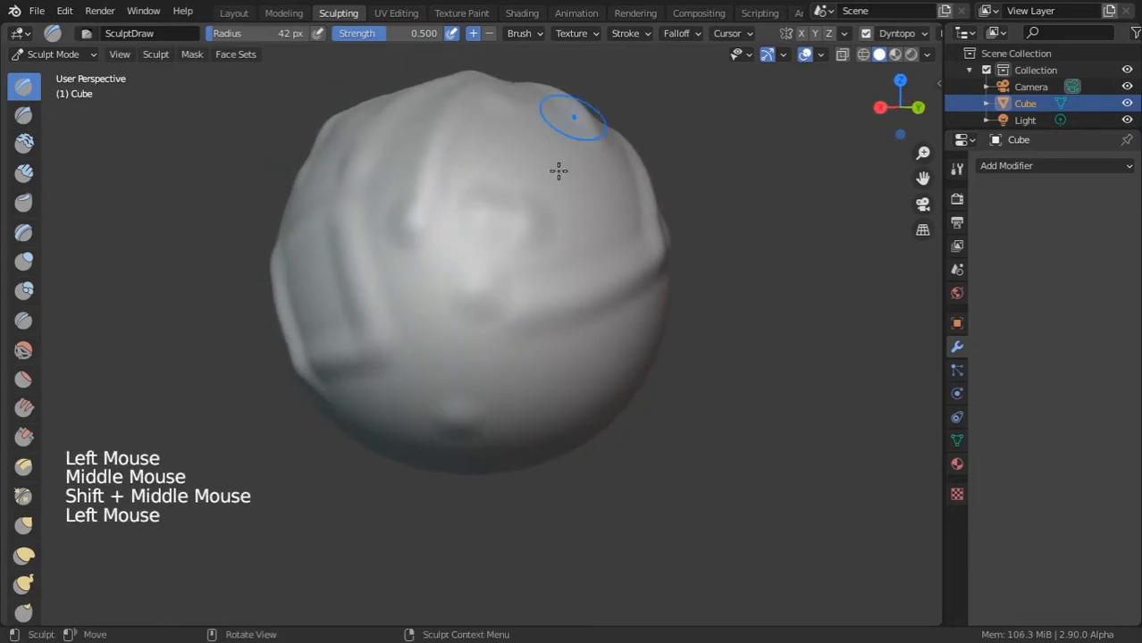
mouse_move(558, 171)
middle_mouse_down()
mouse_move(458, 258)
mouse_move(433, 265)
mouse_move(423, 236)
middle_mouse_up()
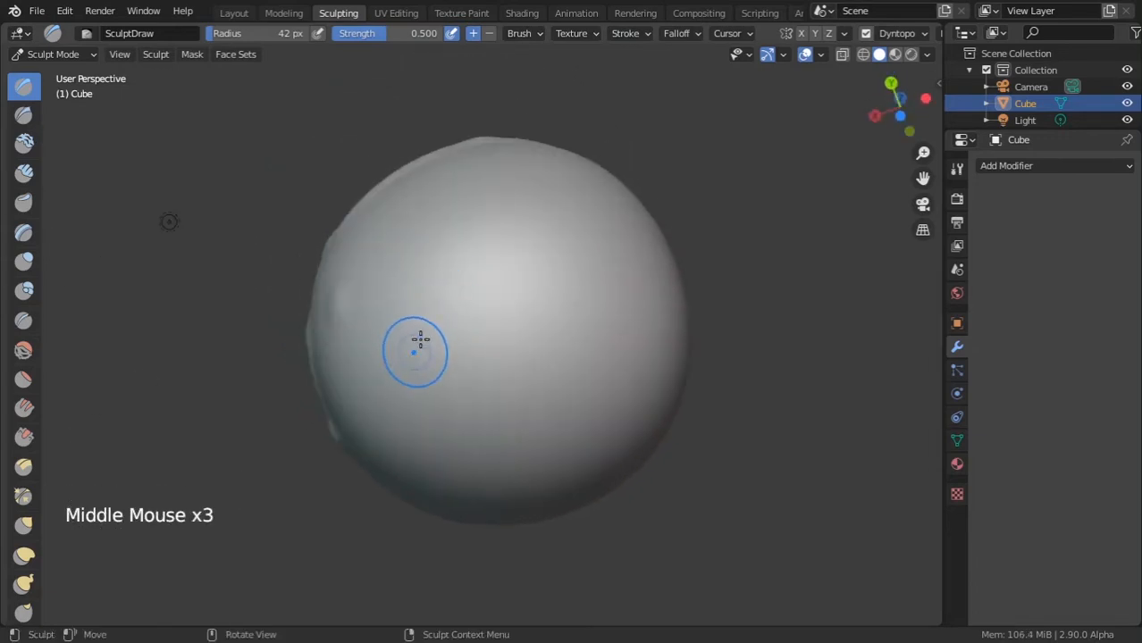
left_click_drag(524, 241, 527, 236)
left_click_drag(627, 187, 631, 182)
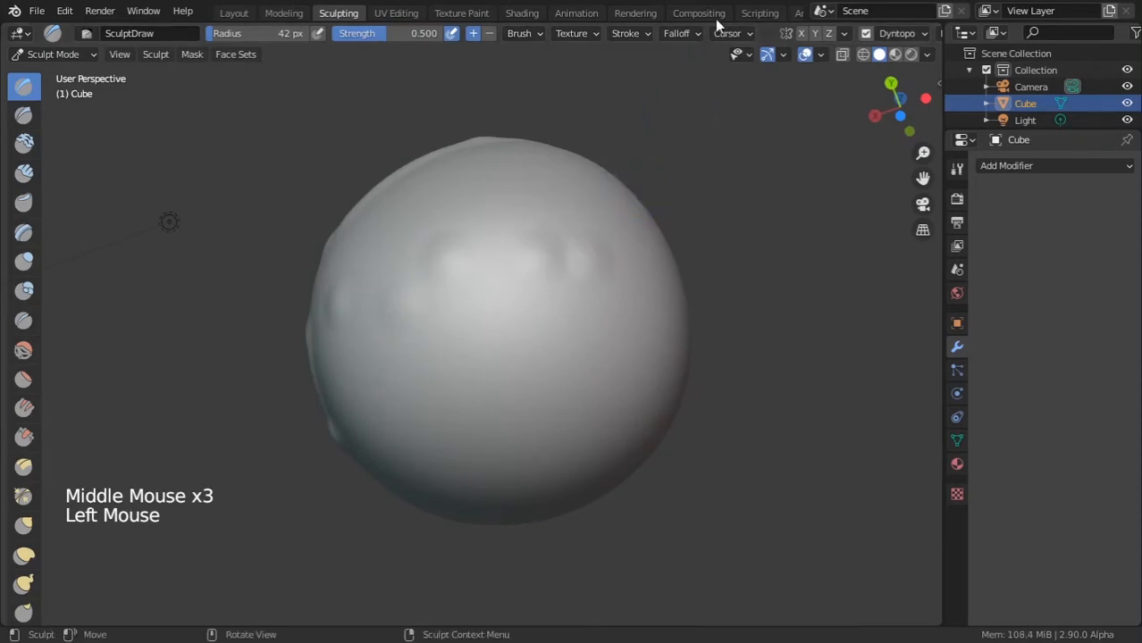
Step: Try View as the jitter unit, return it to Brush, and draw more scattered bumps on the same side
left_click(644, 33)
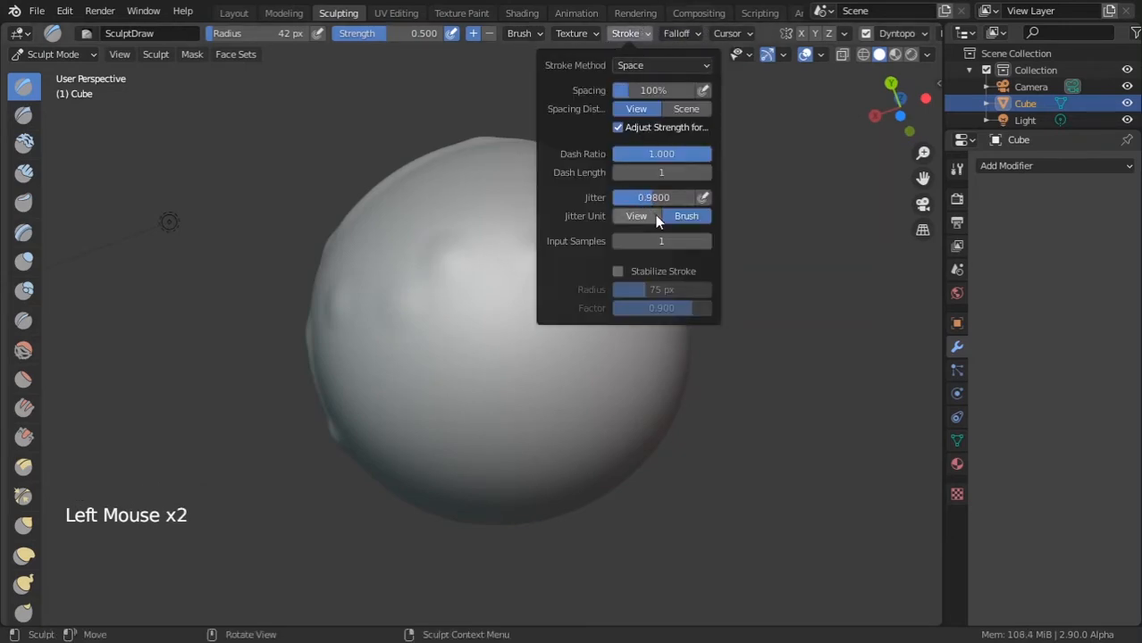
left_click(635, 217)
left_click_drag(463, 400, 586, 203)
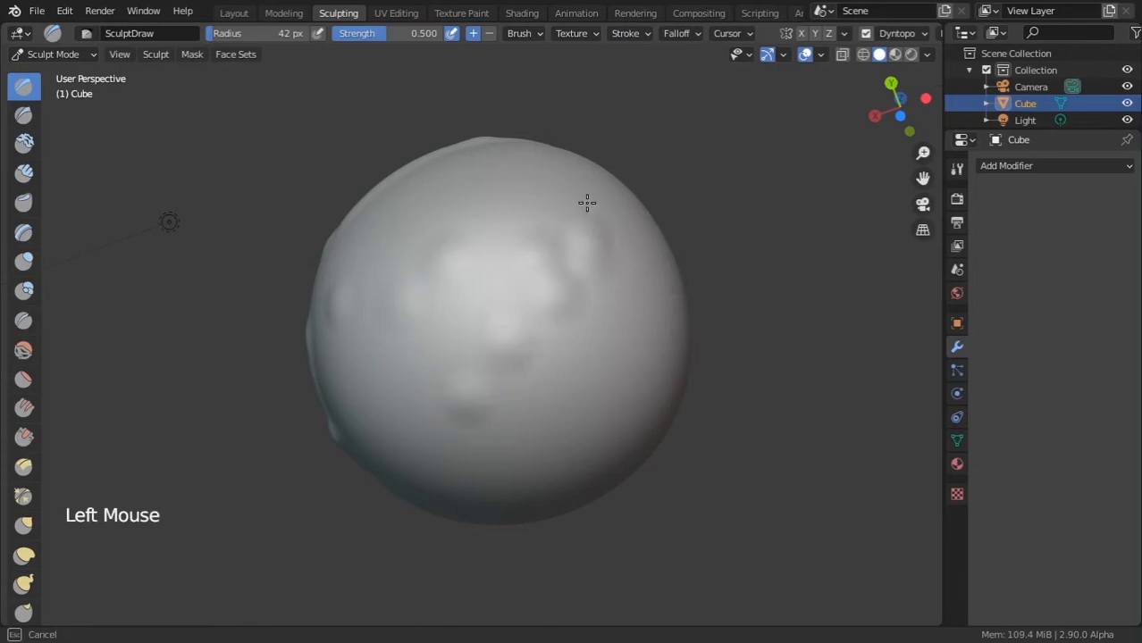
mouse_move(434, 304)
left_mouse_down()
mouse_move(382, 401)
mouse_move(540, 462)
mouse_move(458, 322)
mouse_move(456, 268)
left_mouse_up()
Step: Set the stroke input samples to 20 and spacing to 10%, and draw a jittered stroke on a smooth side
left_click(644, 36)
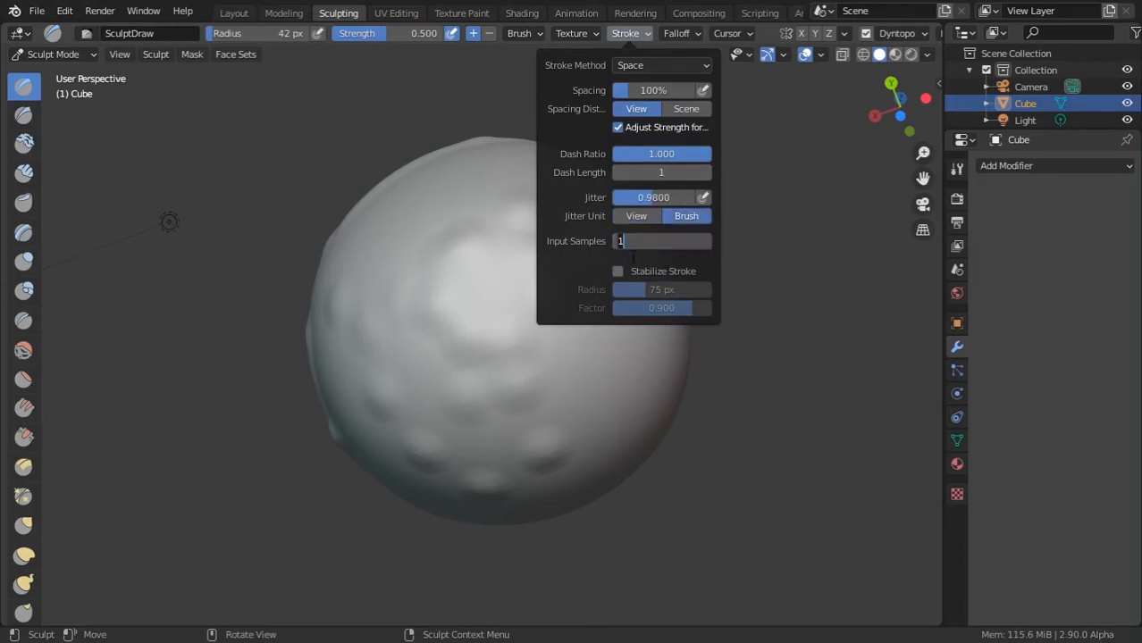
left_click(674, 91)
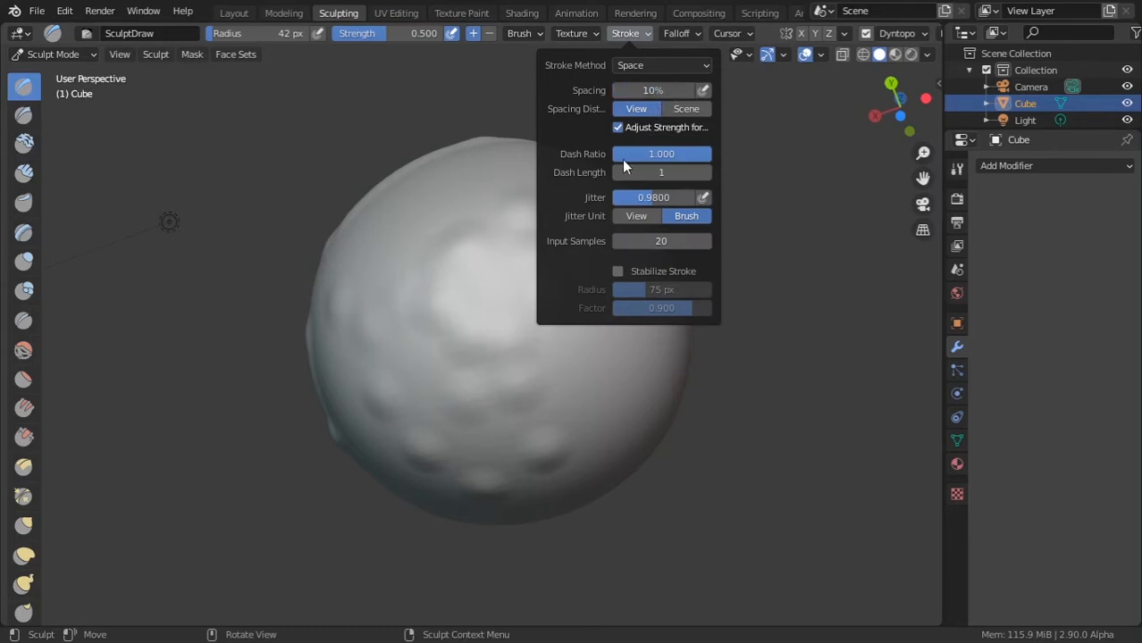
mouse_move(657, 479)
middle_mouse_down()
mouse_move(520, 373)
mouse_move(576, 299)
mouse_move(601, 306)
mouse_move(568, 327)
middle_mouse_up()
left_click(464, 361)
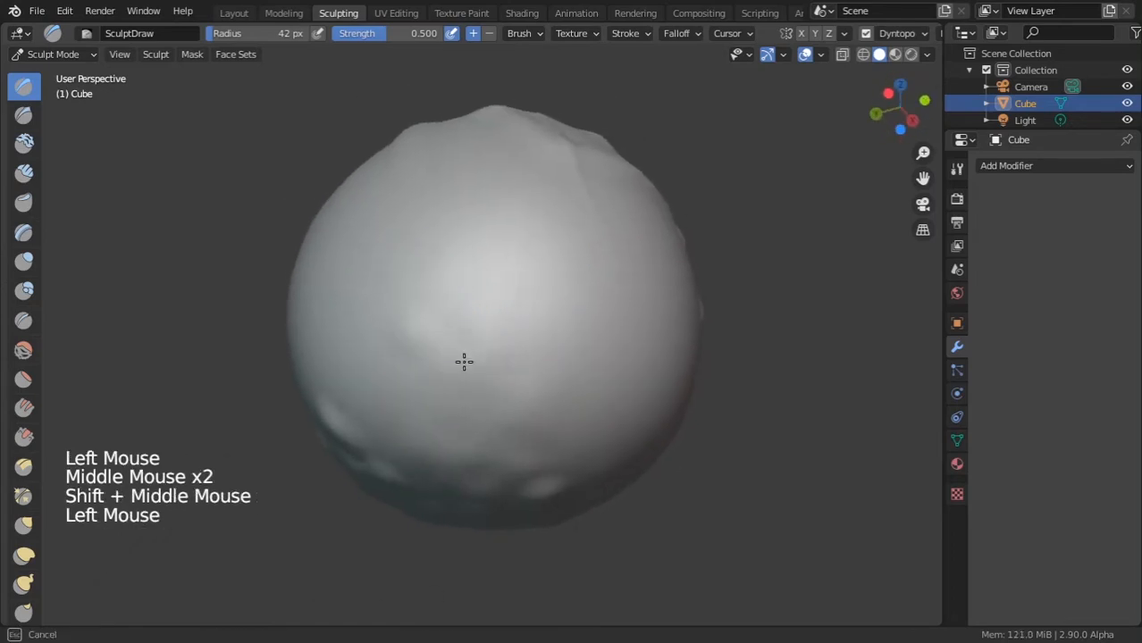
left_click_drag(464, 361, 564, 251)
Step: Reset the stroke jitter to 0 and draw several smooth raised strokes over the same side of the sphere
left_click(634, 36)
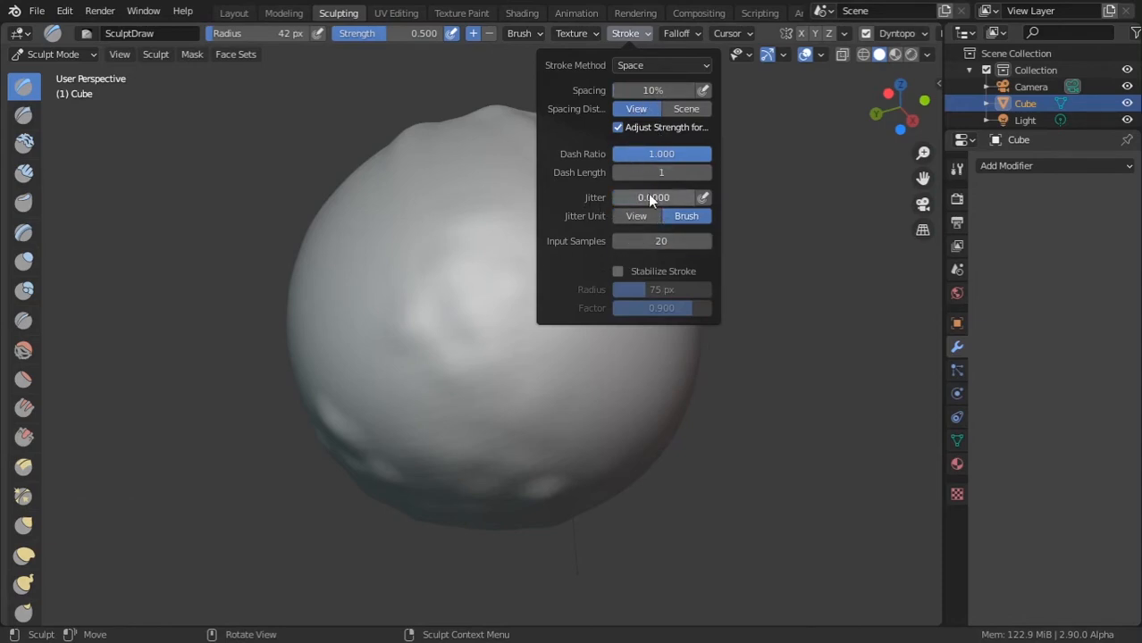
mouse_move(458, 298)
left_mouse_down()
mouse_move(451, 237)
mouse_move(500, 353)
left_mouse_up()
mouse_move(578, 265)
left_mouse_down()
mouse_move(615, 365)
mouse_move(518, 389)
left_mouse_up()
left_click_drag(496, 334, 377, 221)
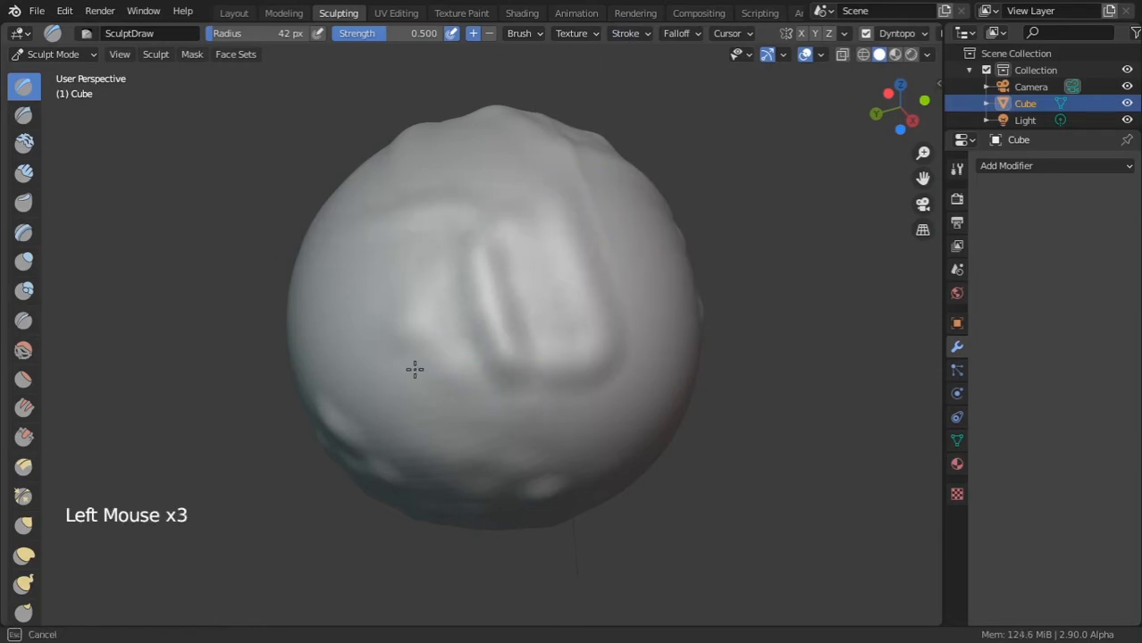
left_click_drag(414, 369, 482, 397)
Step: Check the input samples setting and draw two more raised strokes on a neighbouring side of the sphere
left_click(629, 33)
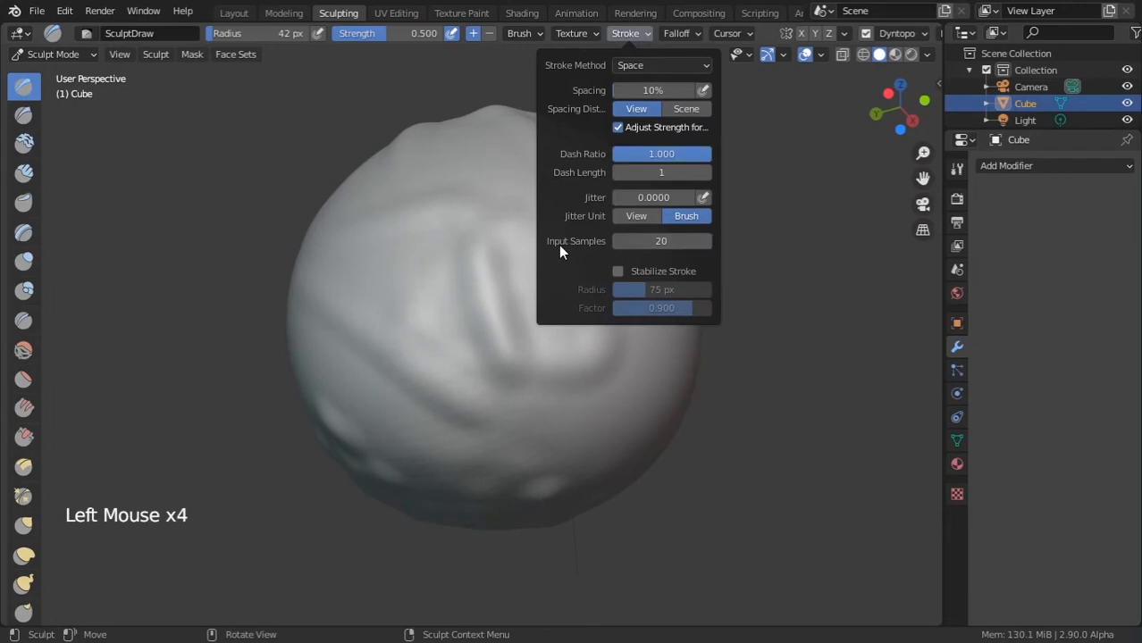
mouse_move(388, 326)
middle_mouse_down()
mouse_move(484, 304)
mouse_move(493, 326)
mouse_move(479, 396)
middle_mouse_up()
left_click_drag(478, 397, 462, 369)
mouse_move(444, 276)
left_mouse_down()
mouse_move(550, 255)
mouse_move(583, 377)
mouse_move(594, 304)
left_mouse_up()
Step: Set the stroke input samples back to 1 and draw strokes on other sides of the sphere
left_click(628, 36)
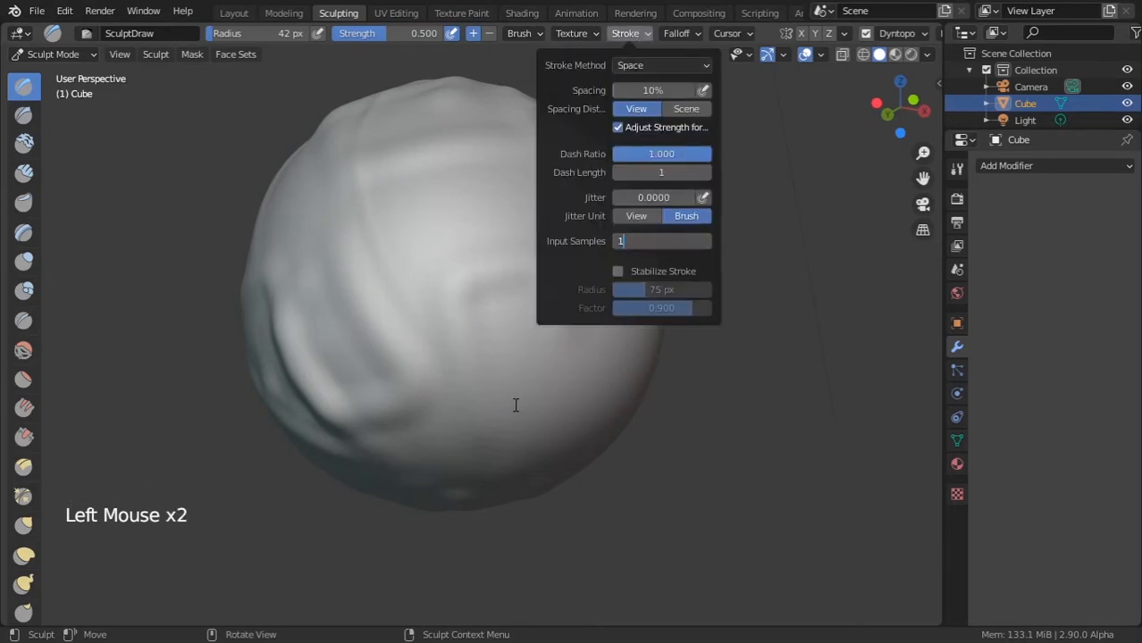
mouse_move(541, 349)
middle_mouse_down()
mouse_move(464, 278)
mouse_move(437, 209)
middle_mouse_up()
mouse_move(409, 271)
left_mouse_down()
mouse_move(436, 313)
mouse_move(517, 201)
mouse_move(436, 338)
left_mouse_up()
middle_click_drag(529, 273, 384, 243)
middle_click_drag(527, 268, 463, 303)
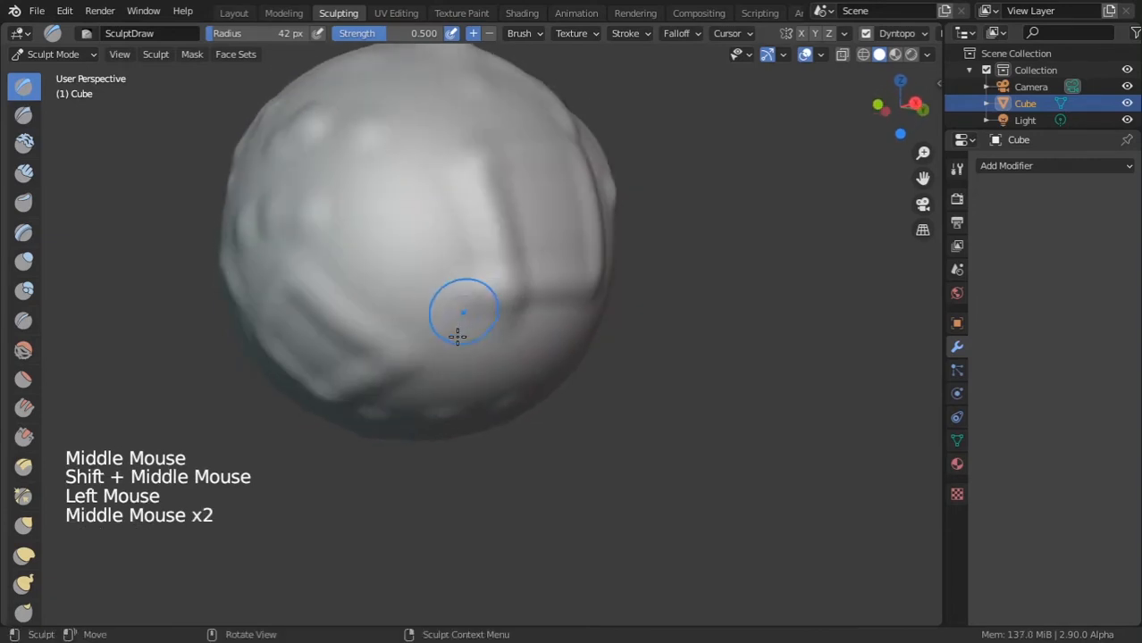
mouse_move(395, 308)
left_mouse_down()
mouse_move(384, 281)
mouse_move(347, 283)
left_mouse_up()
Step: Draw a raised stroke across the lower part of the sphere from a zoomed-out view
mouse_move(474, 256)
middle_mouse_down()
mouse_move(318, 319)
mouse_move(556, 396)
middle_mouse_up()
middle_click_drag(557, 225, 547, 333, "ctrl")
mouse_move(542, 275)
middle_mouse_down("ctrl")
mouse_move(536, 357)
mouse_move(566, 308)
middle_mouse_up("ctrl")
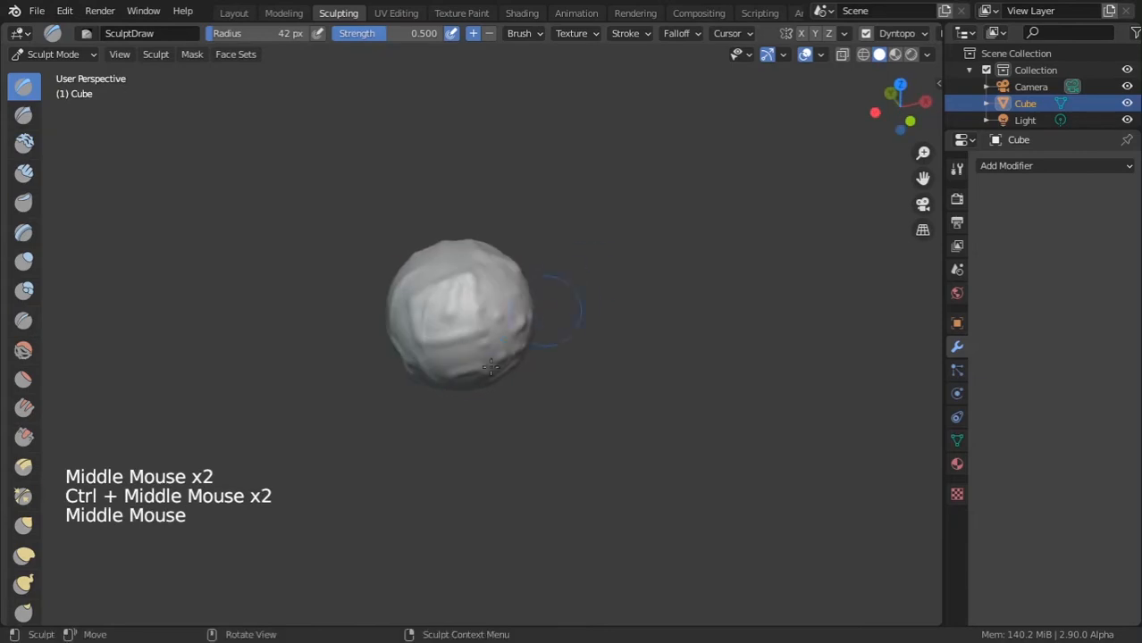
left_click_drag(483, 377, 577, 301)
Step: Smooth the bumps and ridges on the sphere with a couple of Smooth strokes
middle_click_drag(576, 302, 510, 305)
left_click_drag(510, 306, 493, 266, "shift")
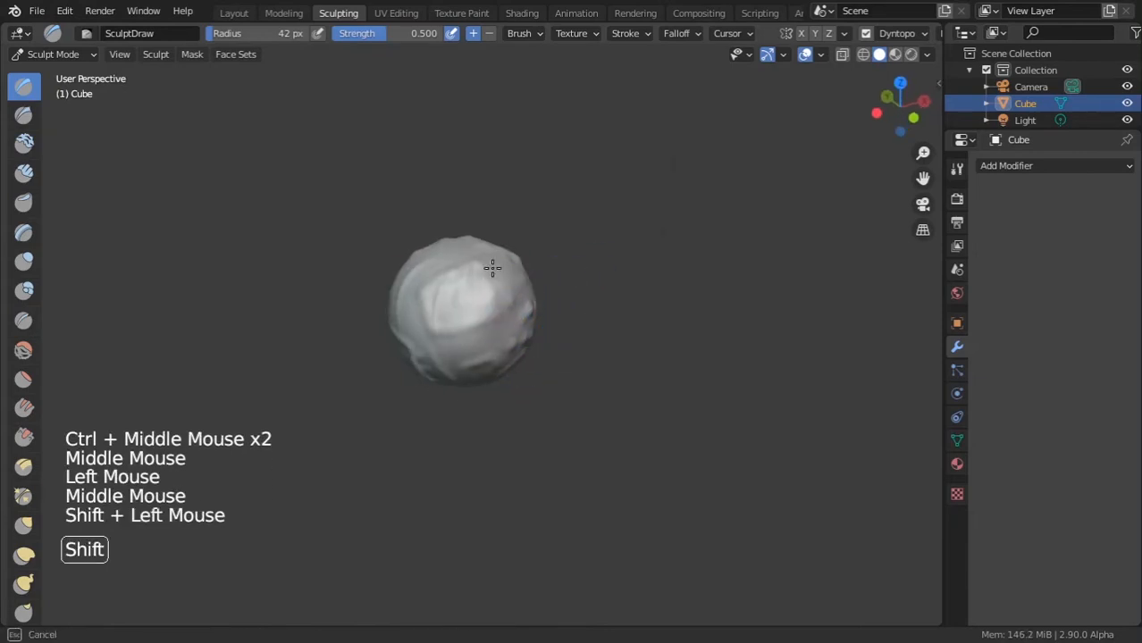
left_click_drag(530, 319, 494, 323, "shift")
Step: Raise the Draw brush strength to 1.000
middle_click_drag(494, 323, 474, 312)
mouse_move(482, 310)
middle_mouse_down()
mouse_move(459, 300)
mouse_move(458, 272)
middle_mouse_up()
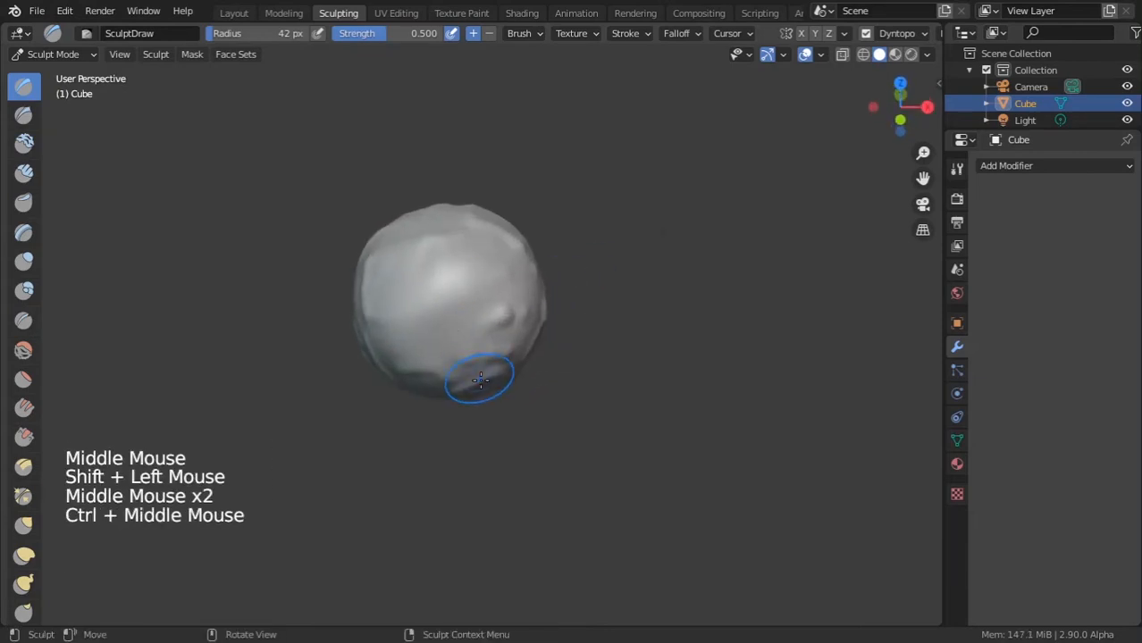
key("shift+f")
left_click(611, 277)
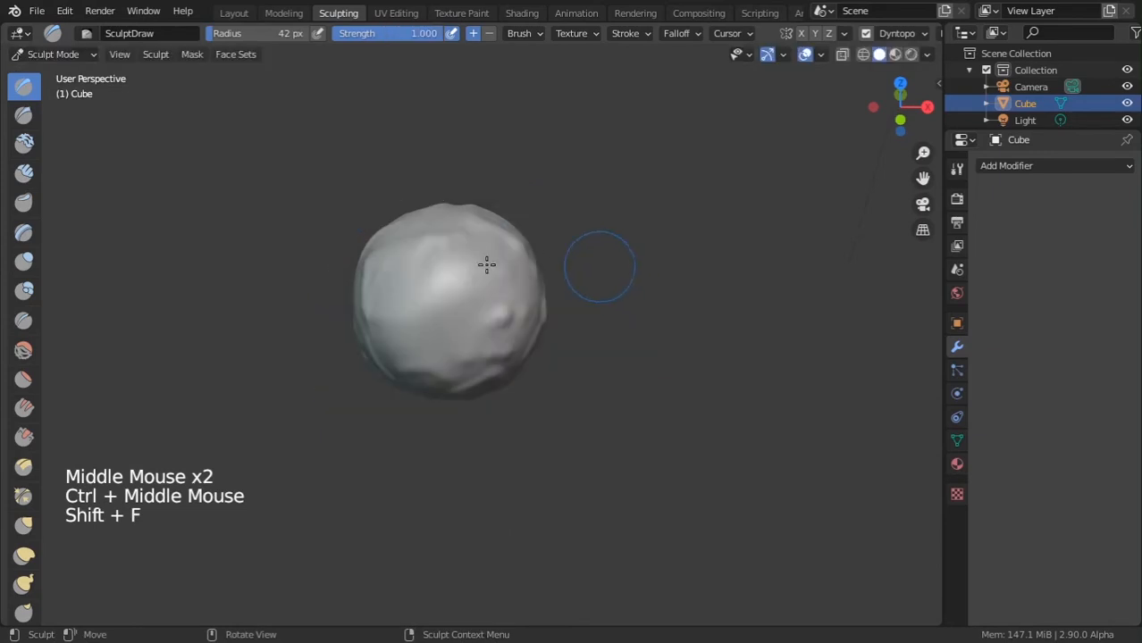
Step: Set the Smooth brush's strength to 1.000 and turn off its strength pressure sensitivity
left_click(24, 350)
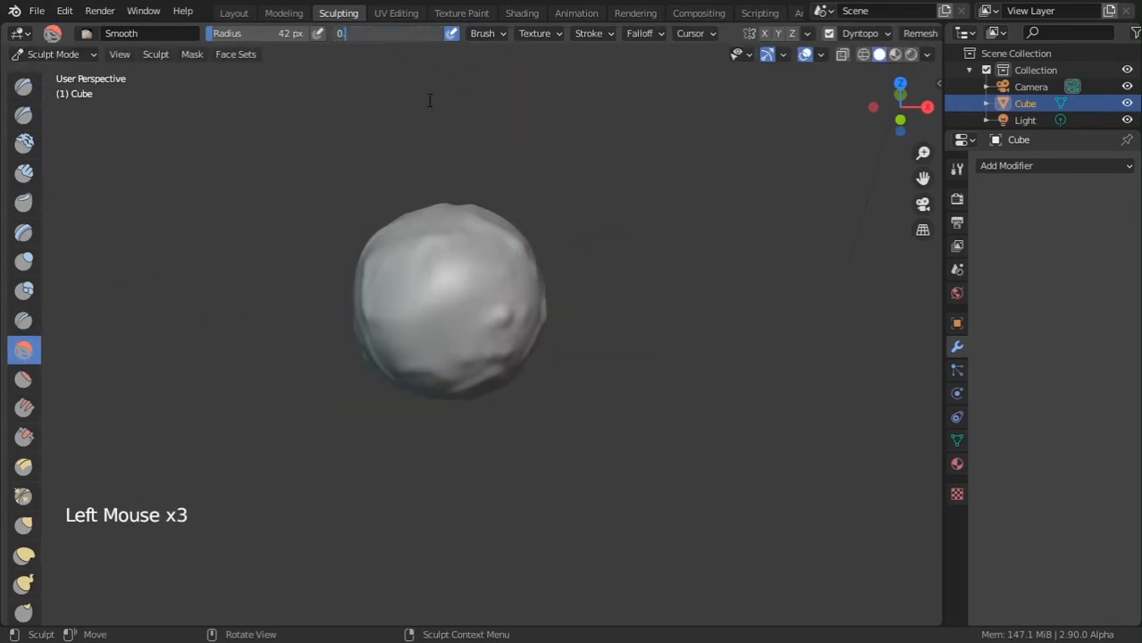
key("BackSpace")
left_click(457, 31)
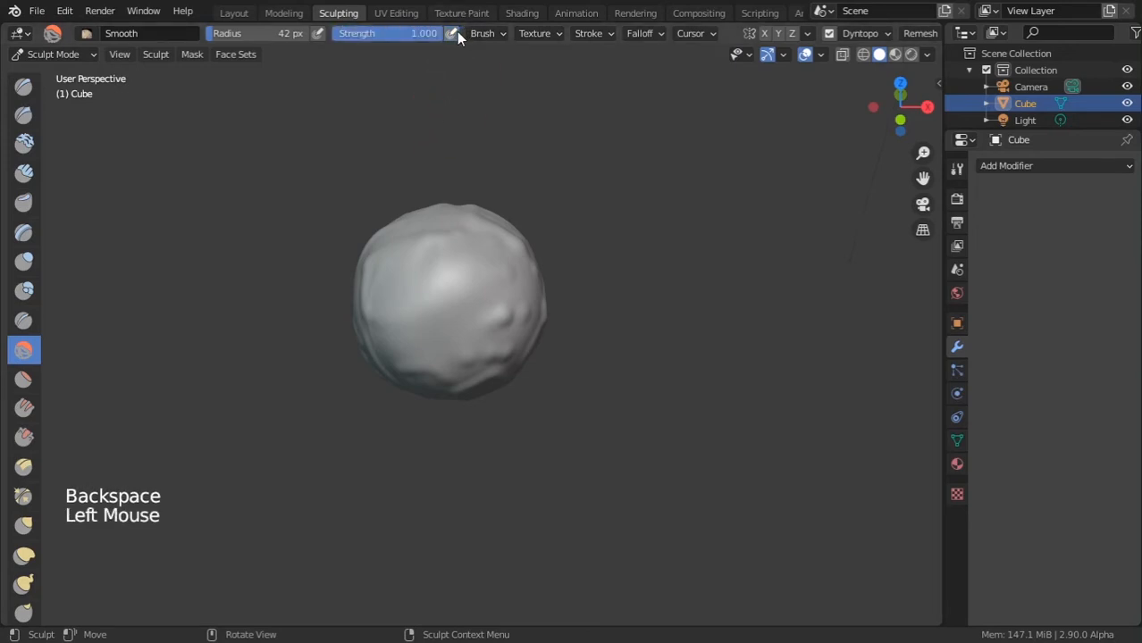
Step: Smooth the remaining bumps on several sides of the sphere, enlarging the brush radius to 126 px for the broader strokes
middle_click_drag(433, 251, 448, 286)
left_click_drag(448, 286, 506, 380, "shift")
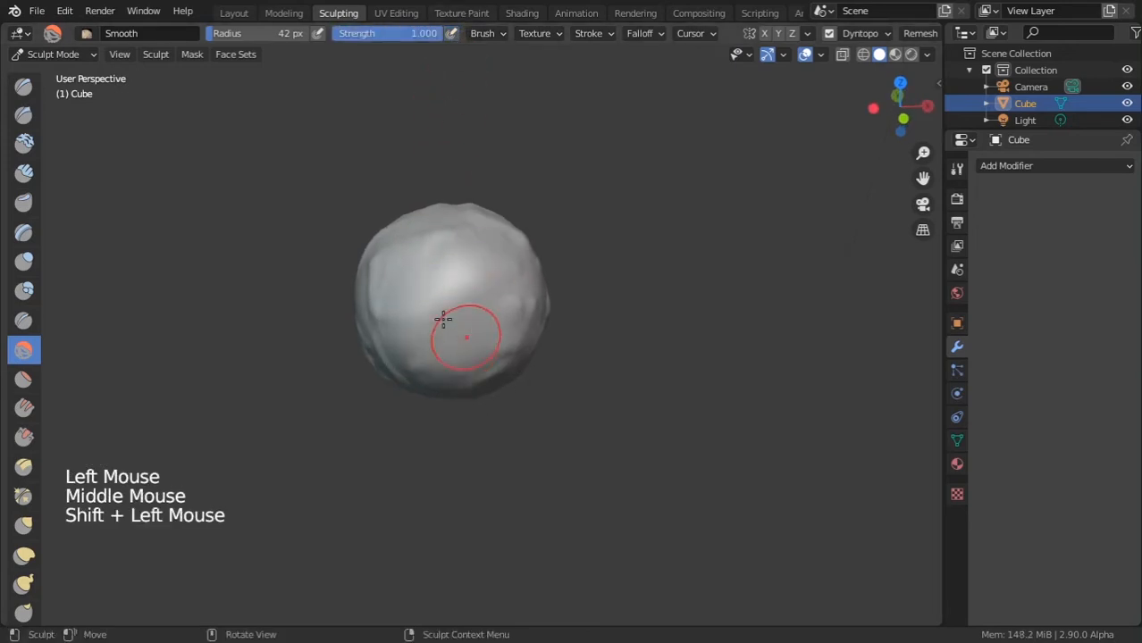
middle_click_drag(446, 319, 439, 286)
key("f")
left_click(502, 285)
mouse_move(503, 285)
left_mouse_down("shift")
mouse_move(430, 264)
mouse_move(487, 342)
left_mouse_up("shift")
left_click_drag(506, 222, 468, 252, "shift")
Step: Check the Smooth brush's stroke settings and reduce the brush radius to 37 px
middle_click_drag(474, 251, 496, 199)
mouse_move(498, 195)
middle_mouse_down("ctrl")
mouse_move(510, 158)
mouse_move(531, 143)
middle_mouse_up("ctrl")
middle_click_drag(571, 154, 589, 27)
left_click(590, 32)
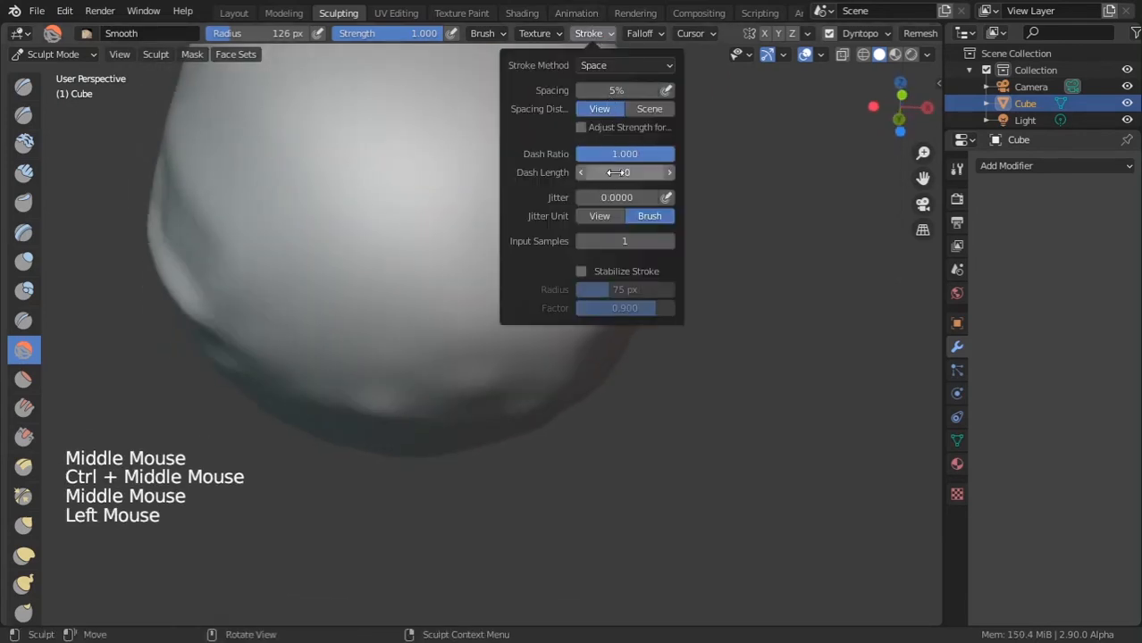
mouse_move(572, 178)
middle_mouse_down("shift")
mouse_move(398, 293)
mouse_move(448, 250)
middle_mouse_up("shift")
key("f")
left_click(427, 234)
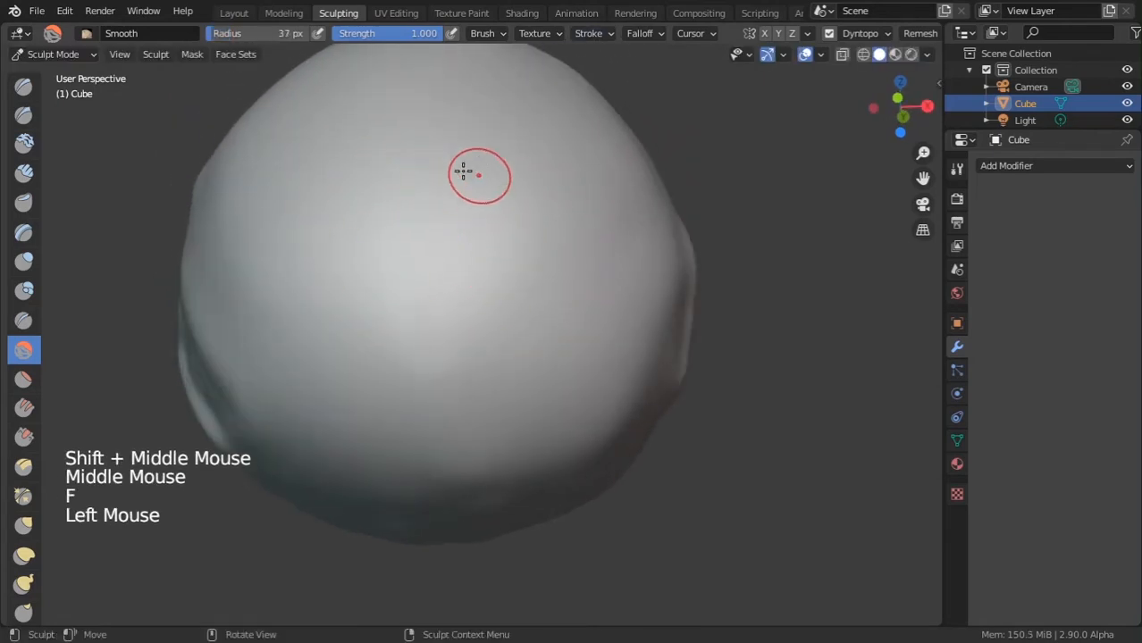
Step: Switch to the Draw brush, draw a test stroke across the smoothed front of the sphere and undo it
key("x")
mouse_move(385, 145)
left_mouse_down()
mouse_move(388, 125)
mouse_move(579, 105)
mouse_move(570, 282)
left_mouse_up()
key("ctrl+z")
key("ctrl+z")
key("ctrl+z")
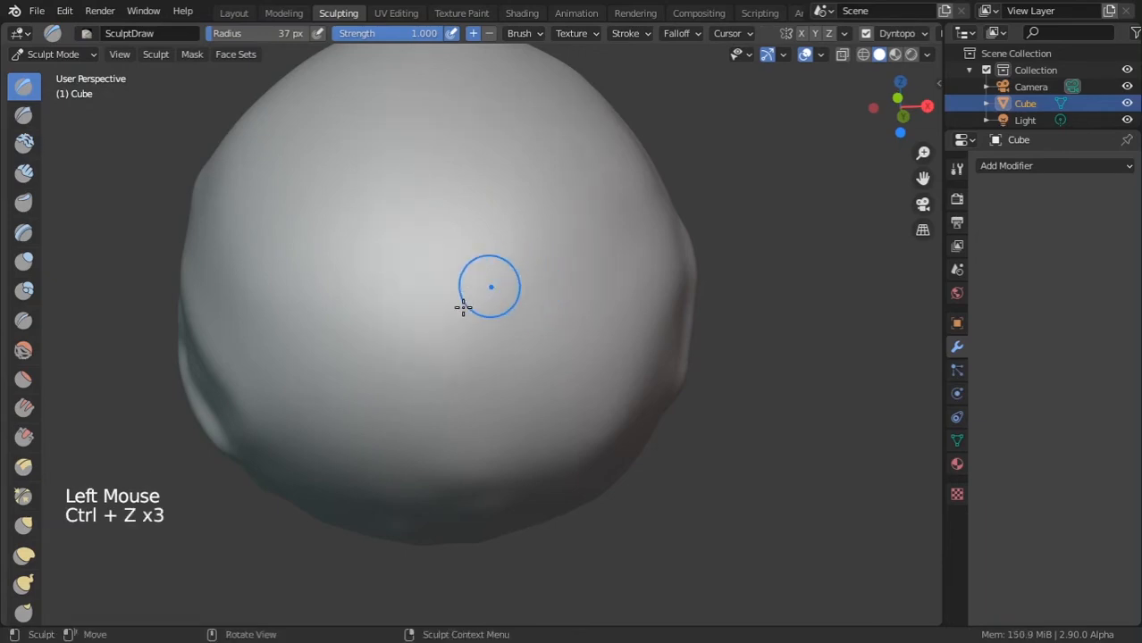
Step: Draw C-shaped test strokes on the sphere's front with input samples at 1 and undo them
mouse_move(492, 362)
left_mouse_down()
mouse_move(361, 179)
mouse_move(541, 154)
left_mouse_up()
middle_click_drag(533, 255, 507, 242)
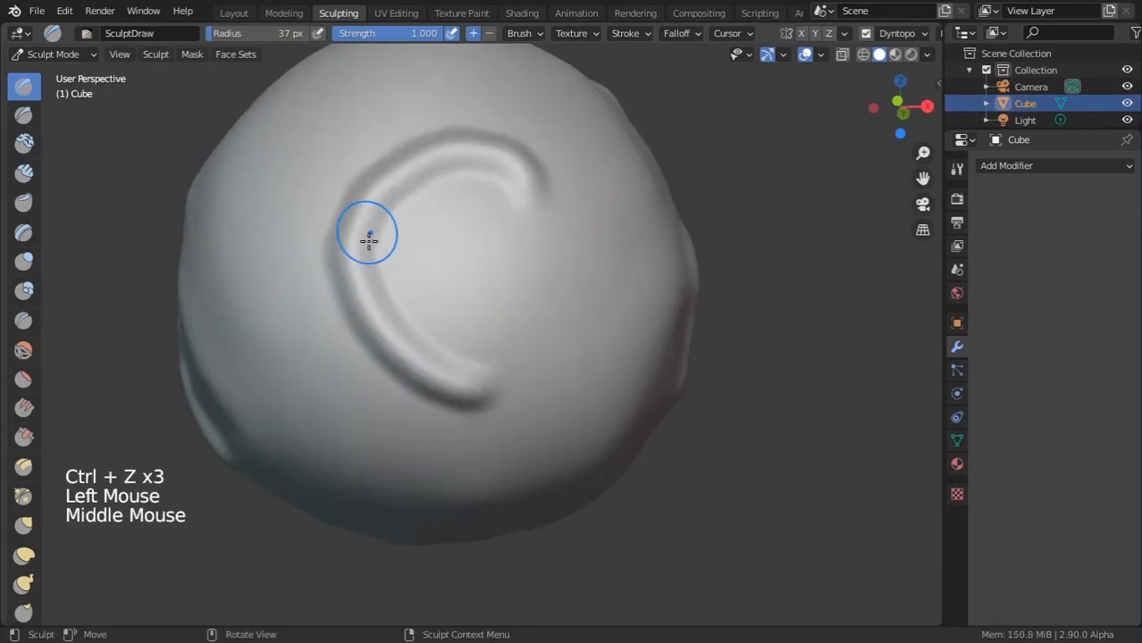
middle_click_drag(365, 209, 474, 281, "shift")
key("ctrl+z")
mouse_move(514, 446)
left_mouse_down()
mouse_move(535, 327)
mouse_move(459, 326)
left_mouse_up()
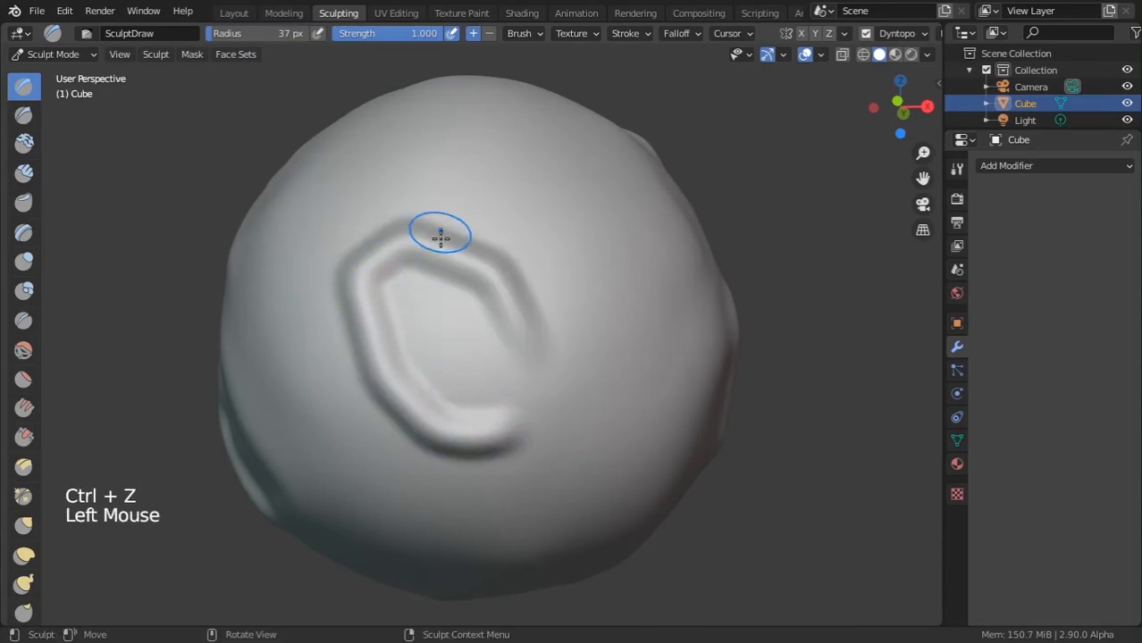
left_click(625, 34)
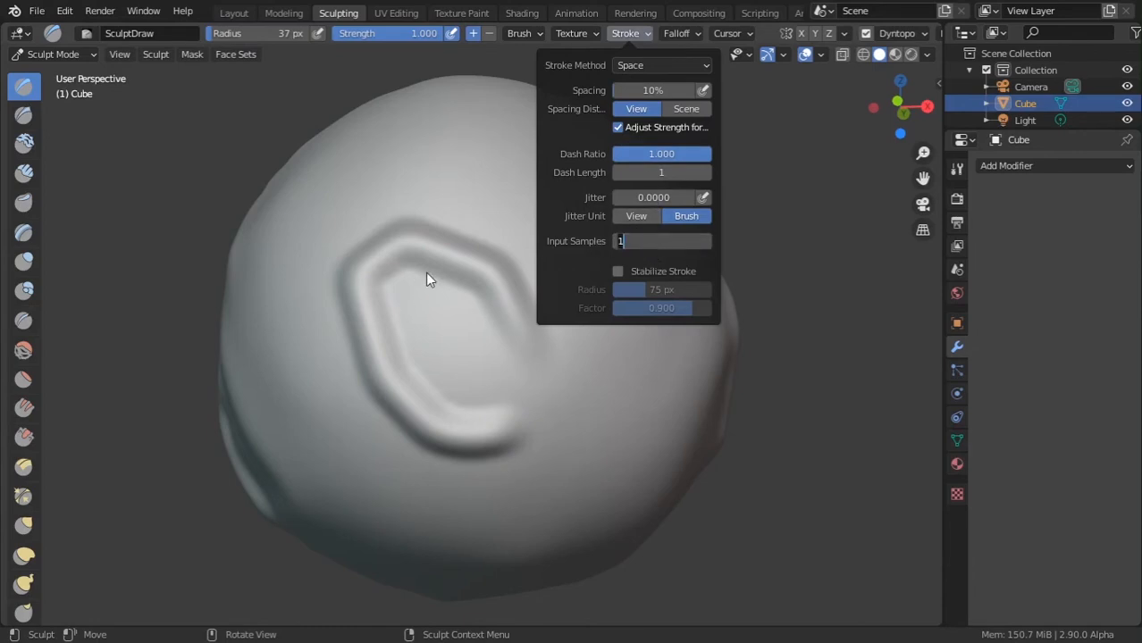
key("ctrl+z")
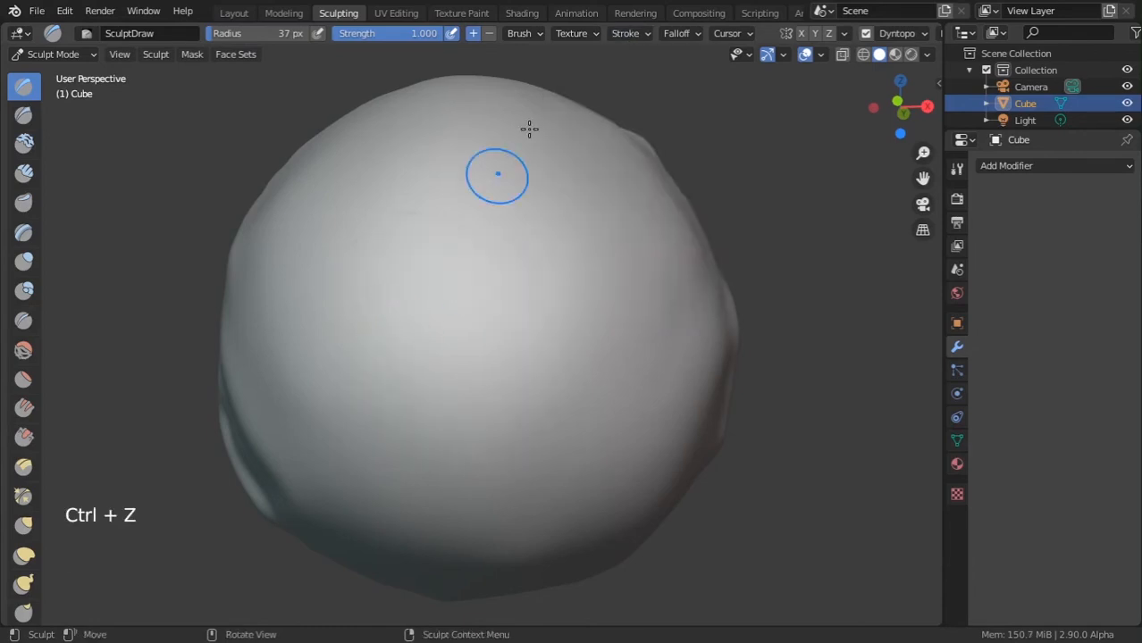
Step: Set the Draw brush's input samples to 20 and draw curved test strokes on the sphere, undoing each one
left_click(621, 35)
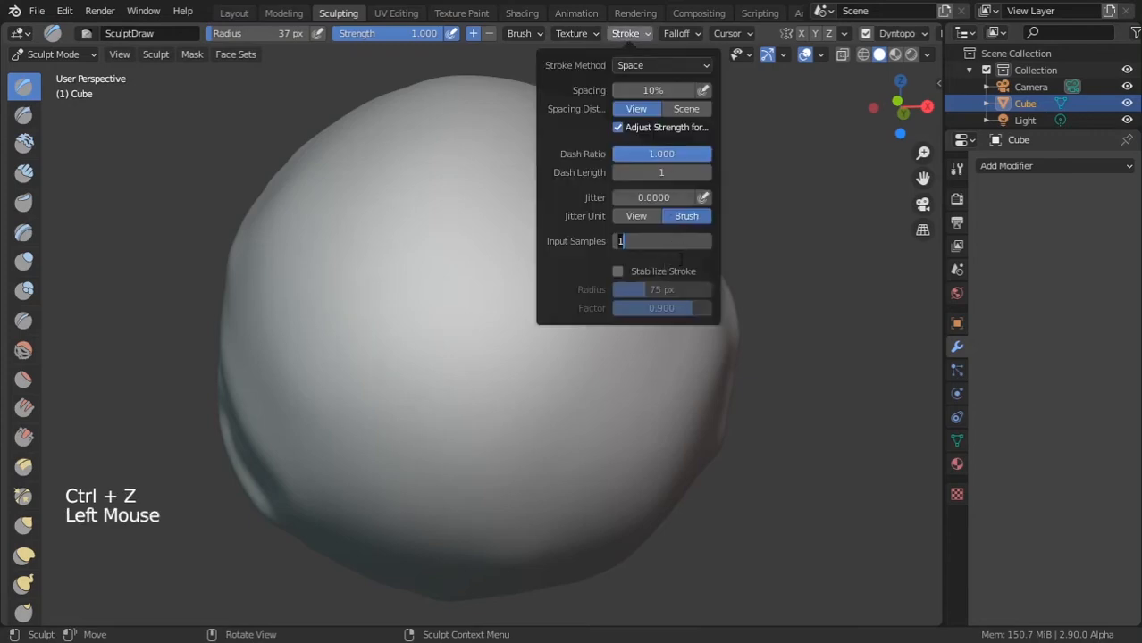
left_click_drag(469, 451, 424, 277)
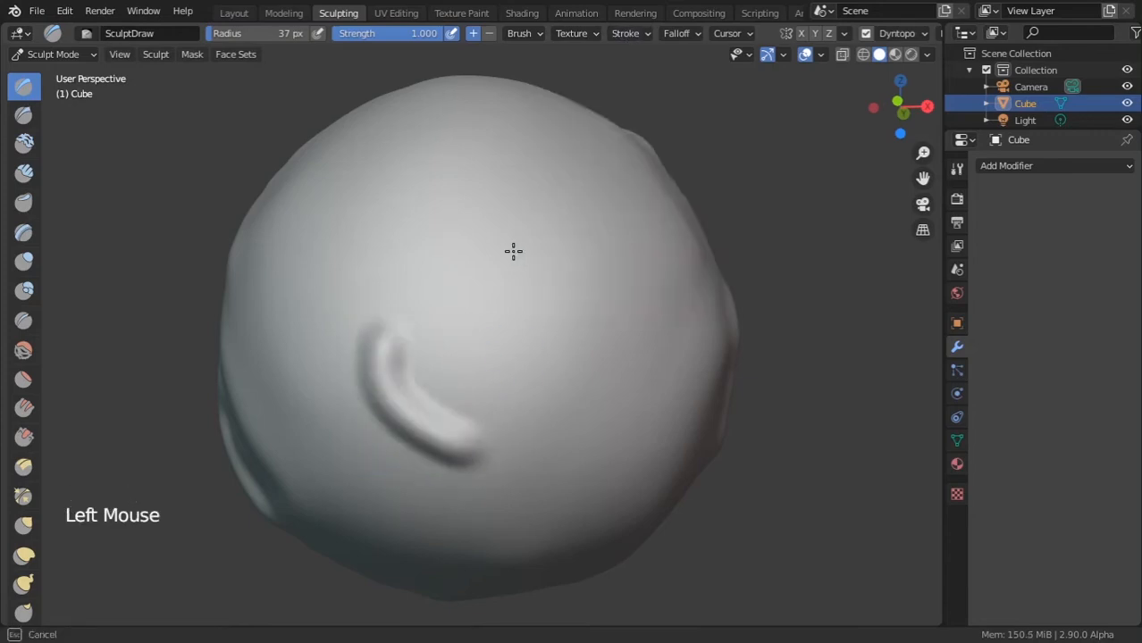
key("ctrl+z")
left_click_drag(479, 423, 505, 279)
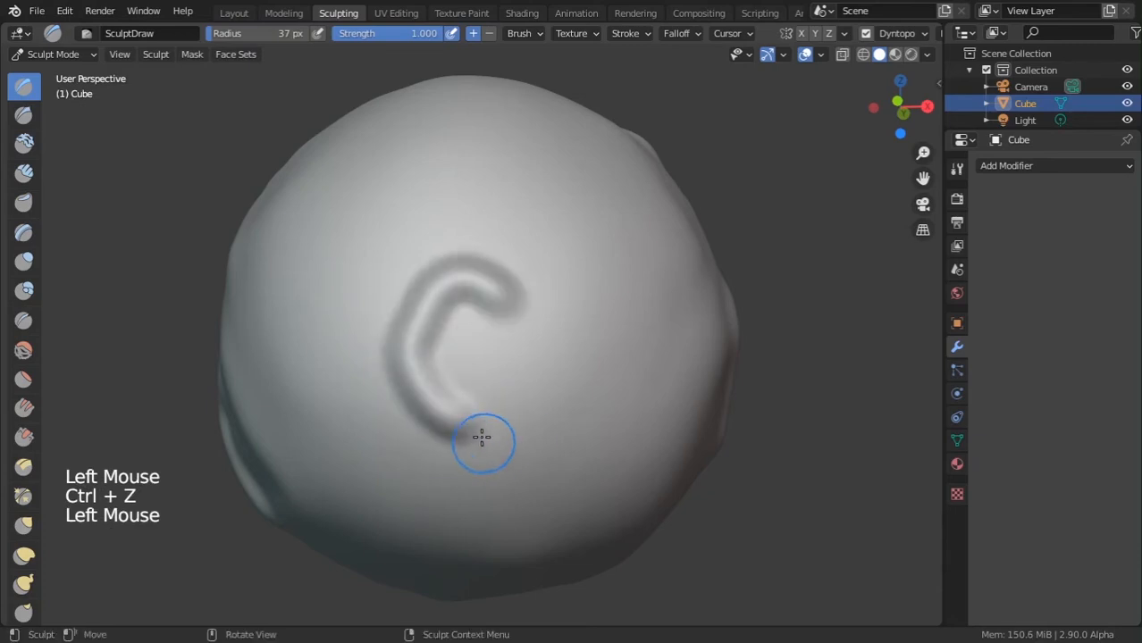
key("ctrl+z")
mouse_move(485, 435)
left_mouse_down()
mouse_move(320, 330)
mouse_move(558, 281)
mouse_move(552, 393)
left_mouse_up()
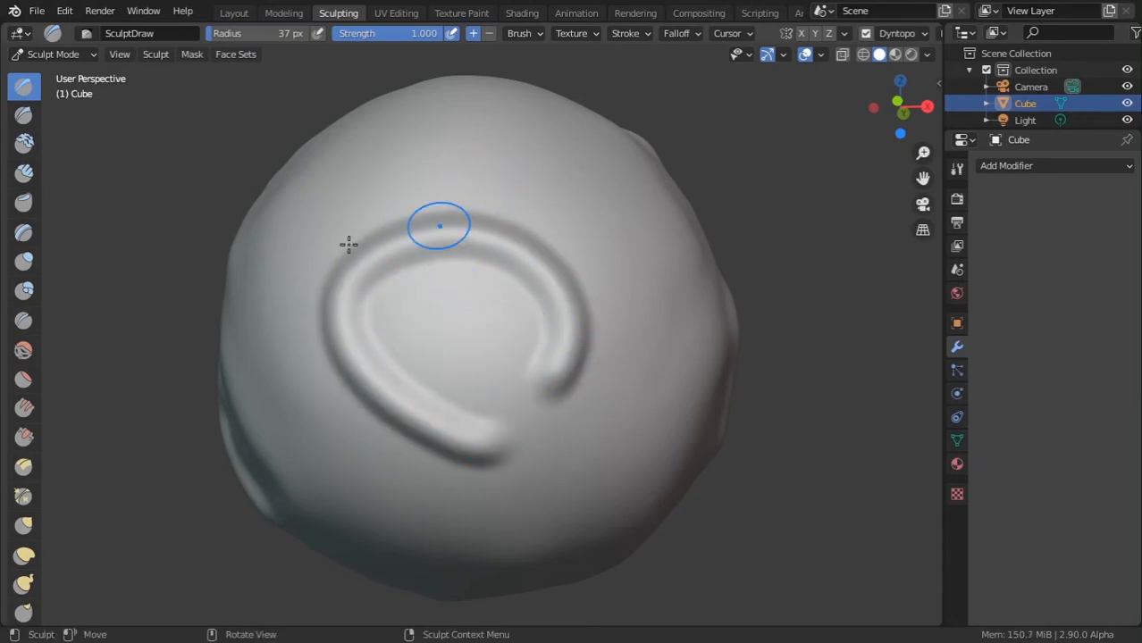
key("ctrl+z")
Step: Enable Stabilize Stroke for the Draw brush, draw test strokes on the sphere and undo them
left_click(627, 34)
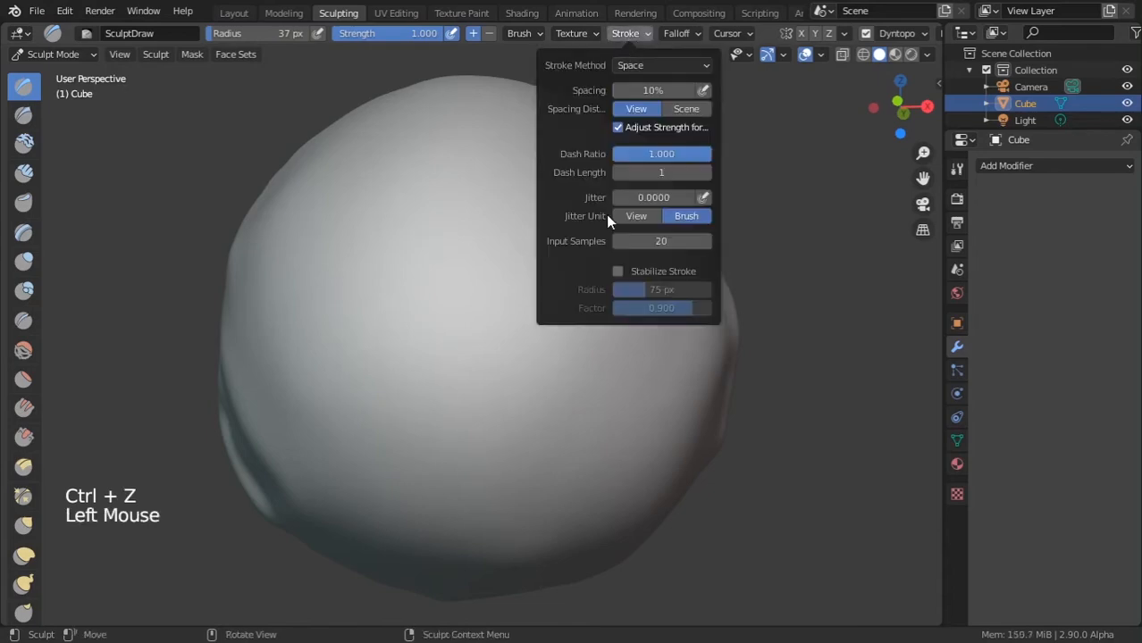
left_click(619, 273)
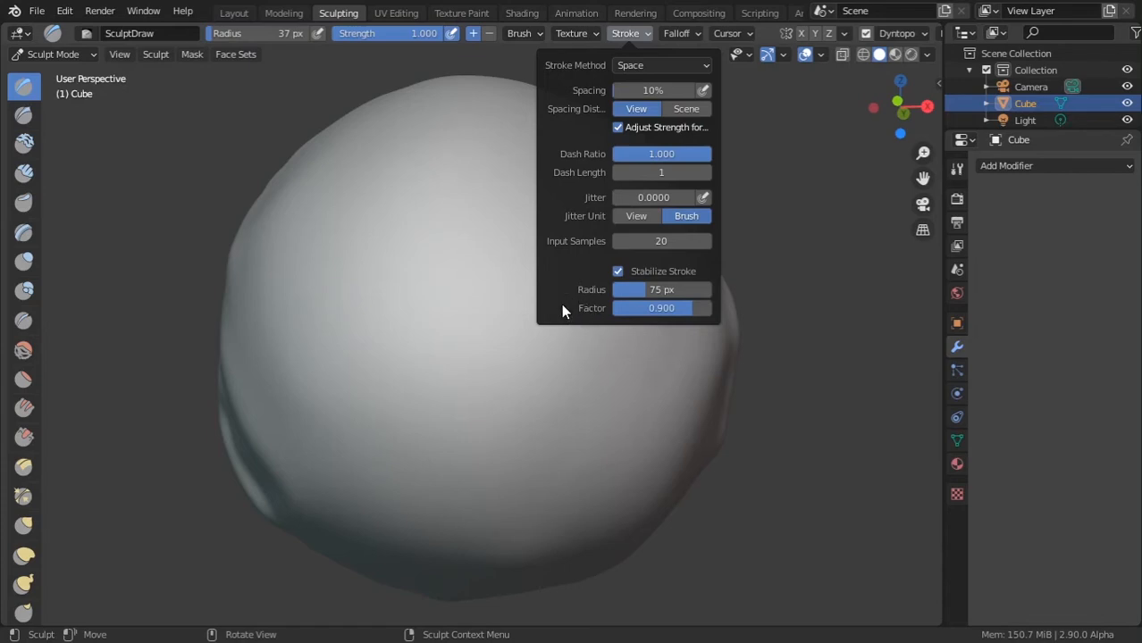
mouse_move(428, 449)
left_mouse_down()
mouse_move(443, 273)
mouse_move(460, 240)
left_mouse_up()
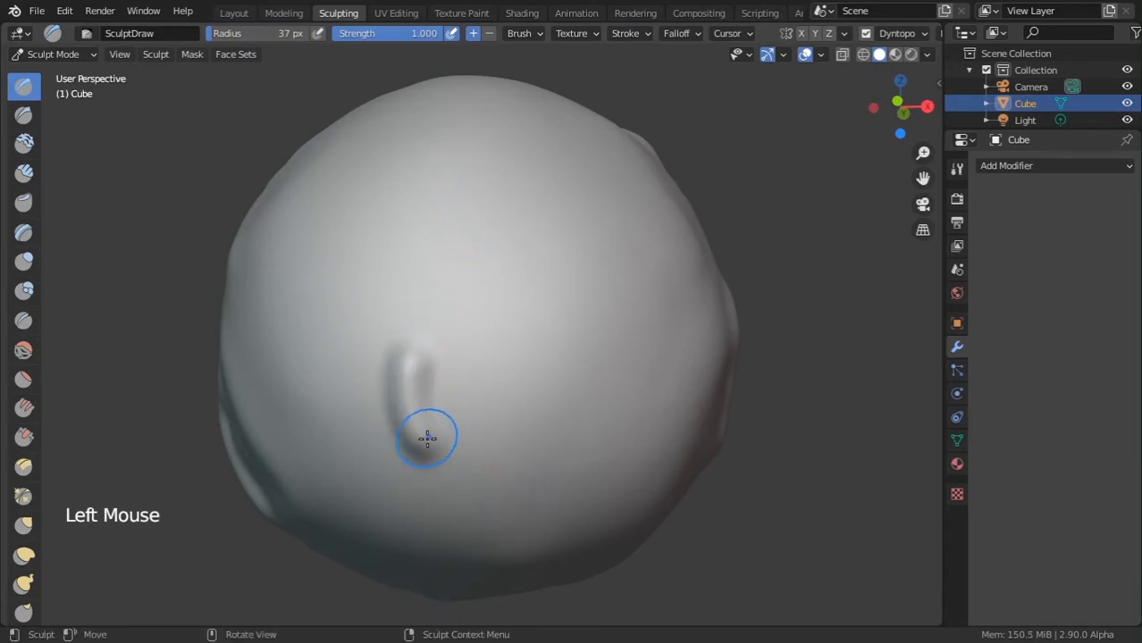
mouse_move(427, 437)
left_mouse_down()
mouse_move(563, 487)
mouse_move(667, 265)
mouse_move(484, 146)
mouse_move(367, 226)
mouse_move(383, 391)
mouse_move(492, 502)
mouse_move(658, 415)
mouse_move(579, 242)
mouse_move(457, 247)
mouse_move(439, 356)
mouse_move(553, 438)
mouse_move(561, 302)
mouse_move(497, 286)
left_mouse_up()
key("ctrl+z")
key("ctrl+z")
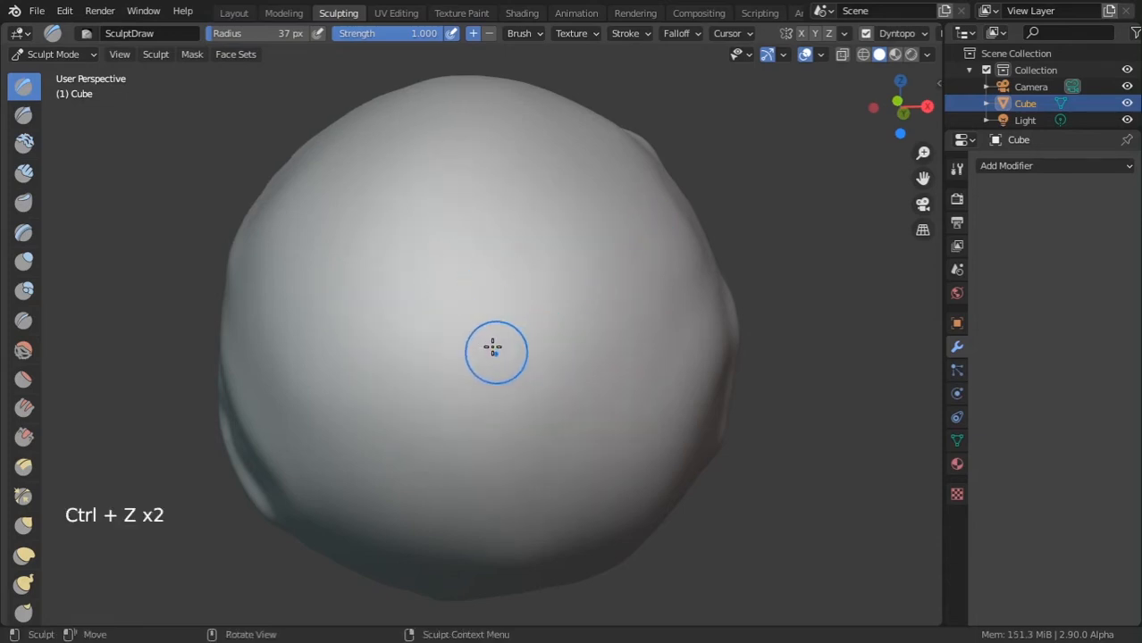
mouse_move(446, 452)
left_mouse_down()
mouse_move(394, 286)
mouse_move(538, 168)
mouse_move(706, 255)
mouse_move(553, 324)
mouse_move(482, 194)
mouse_move(461, 128)
mouse_move(361, 216)
mouse_move(377, 498)
mouse_move(393, 523)
left_mouse_up()
key("ctrl+z")
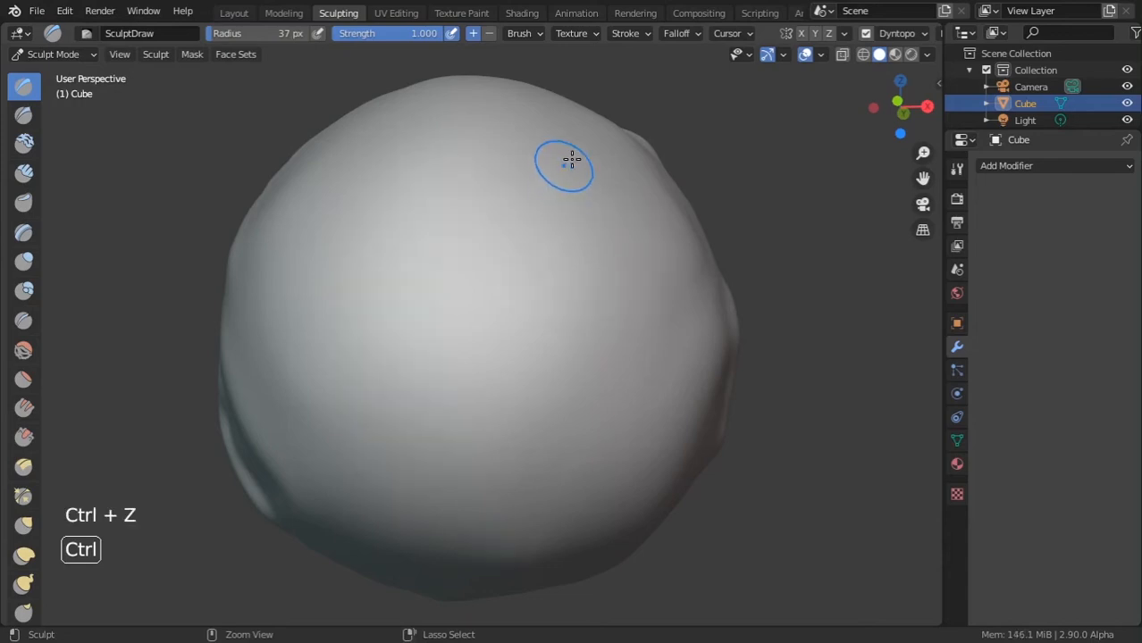
Step: Set the stabilizer radius to 119 px, draw a looping stroke on the sphere's front and undo it
left_click(629, 34)
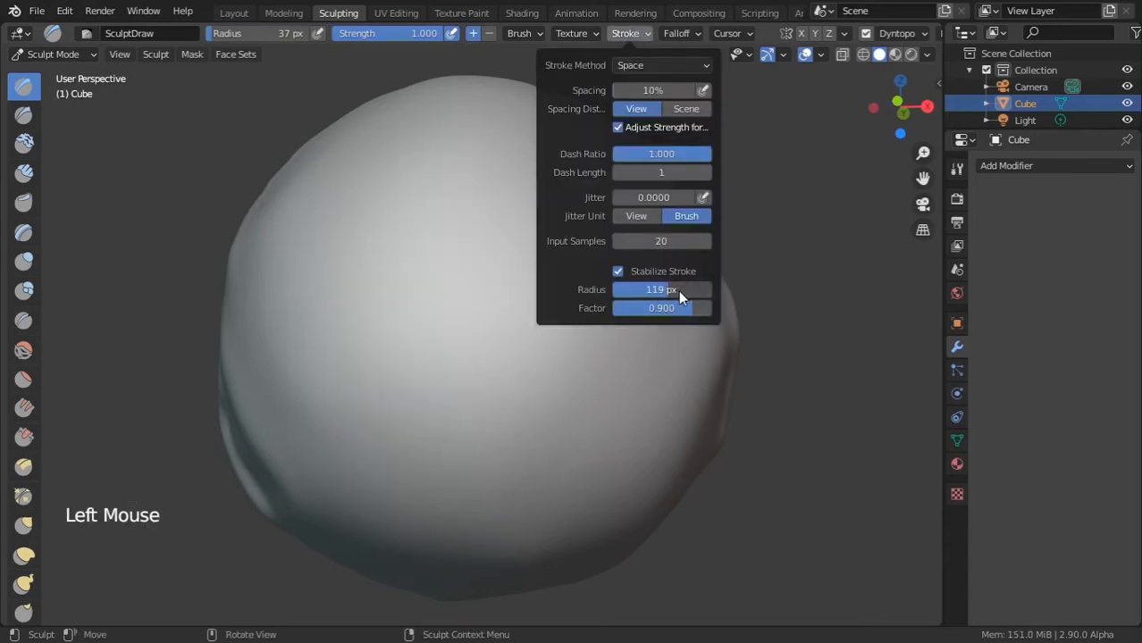
mouse_move(492, 492)
left_mouse_down()
mouse_move(474, 297)
mouse_move(497, 160)
mouse_move(305, 268)
mouse_move(652, 395)
mouse_move(459, 492)
mouse_move(474, 473)
left_mouse_up()
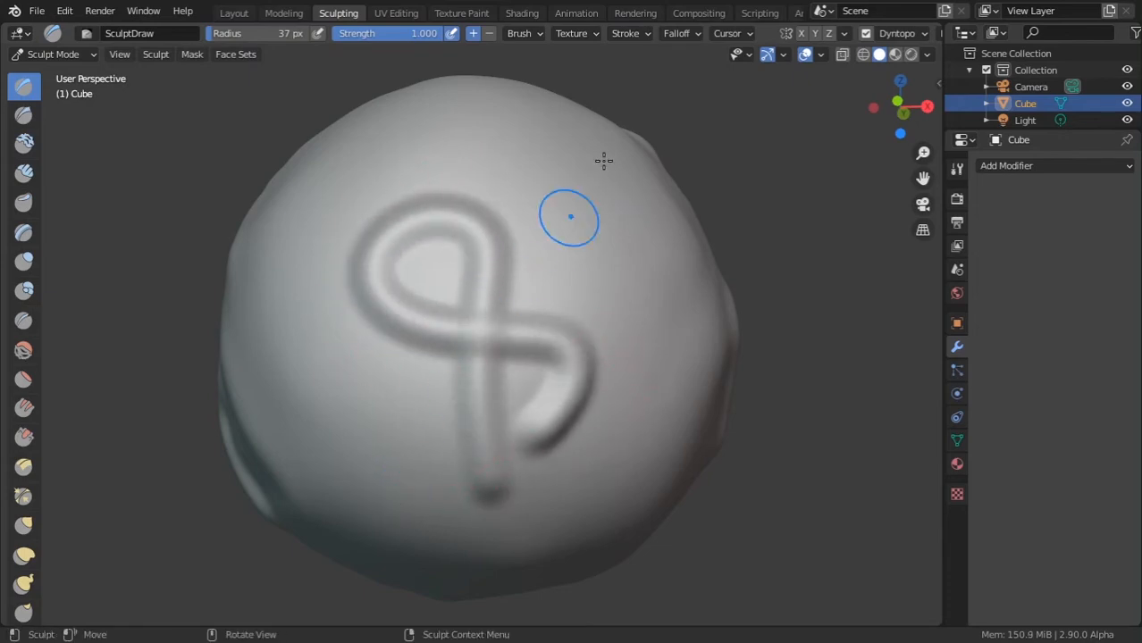
key("ctrl+x")
key("ctrl+z")
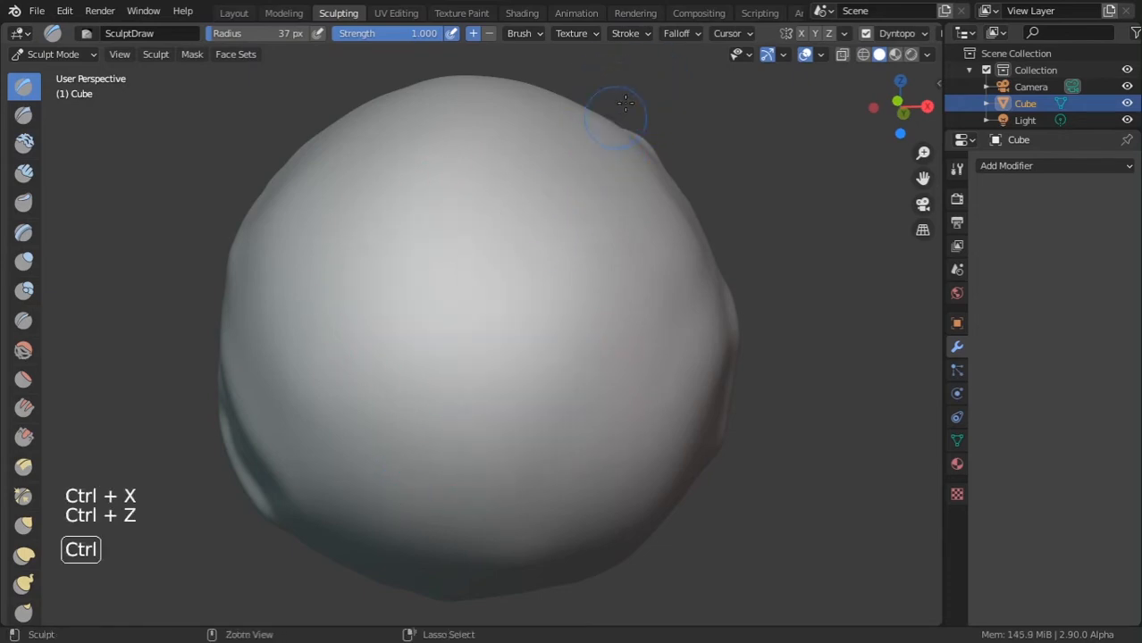
Step: Check the stabilizer factor, draw a long spiralling stroke over the sphere's front and undo it
left_click(629, 34)
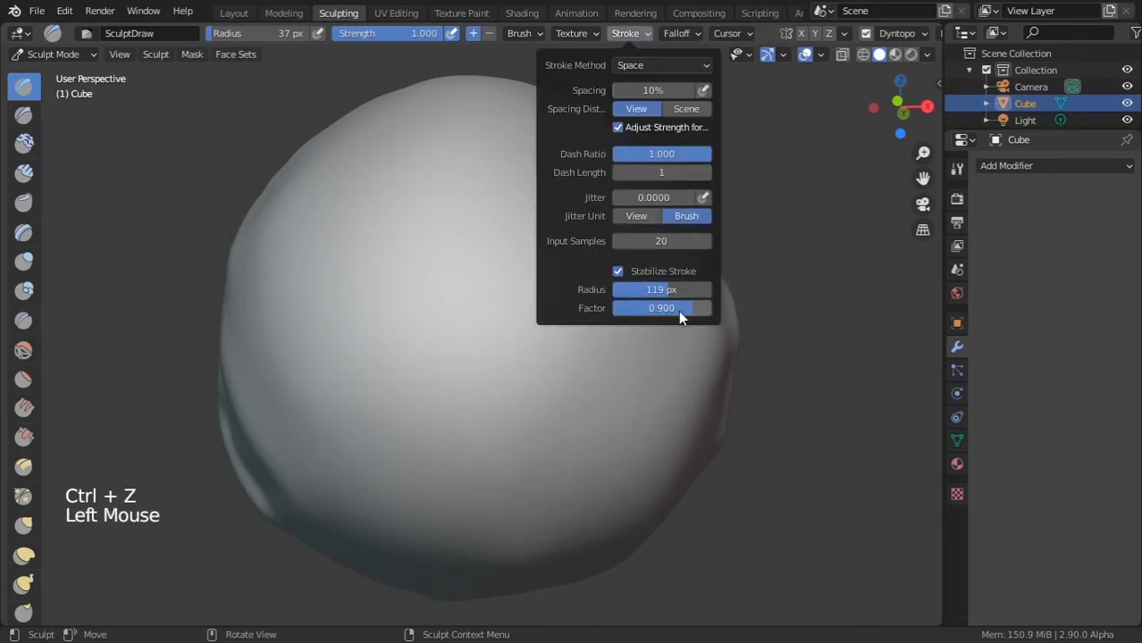
mouse_move(481, 439)
left_mouse_down()
mouse_move(426, 311)
mouse_move(512, 245)
mouse_move(630, 323)
mouse_move(621, 434)
mouse_move(497, 489)
mouse_move(375, 343)
mouse_move(515, 184)
mouse_move(649, 85)
left_mouse_up()
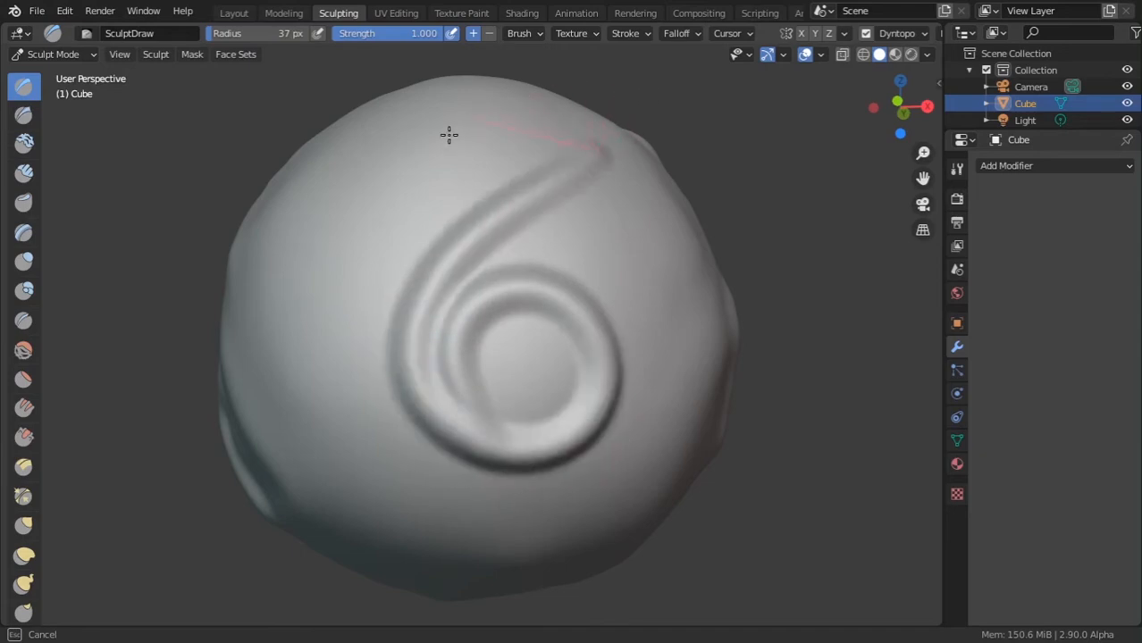
mouse_move(448, 134)
left_mouse_down()
mouse_move(280, 250)
mouse_move(469, 296)
mouse_move(663, 239)
left_mouse_up()
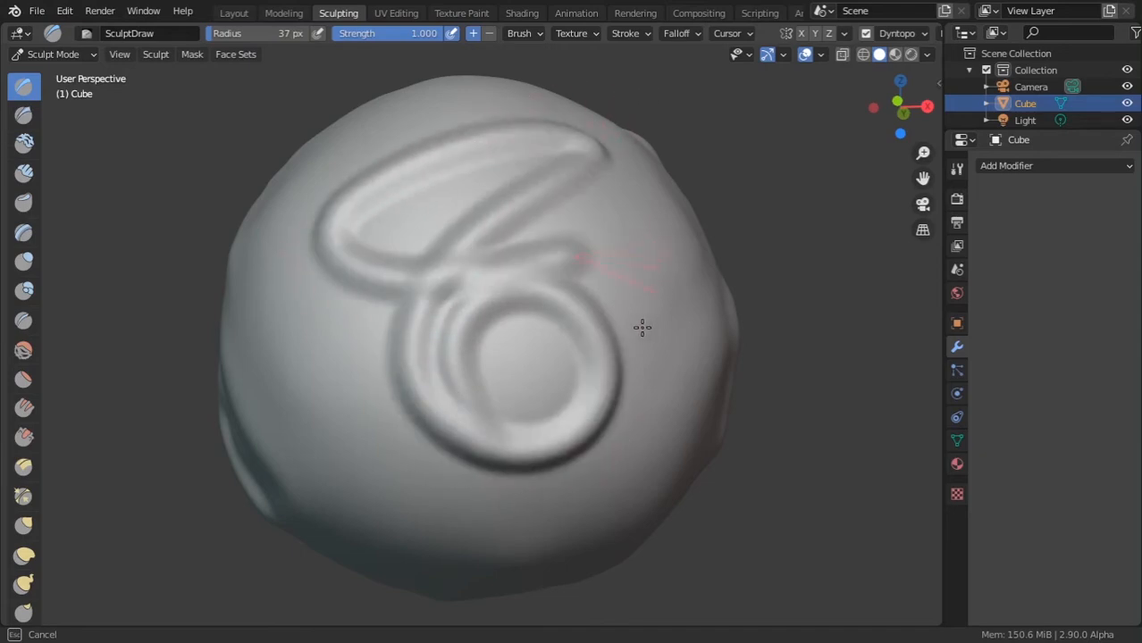
left_click_drag(642, 327, 628, 334)
key("ctrl+z")
key("ctrl+z")
key("ctrl+z")
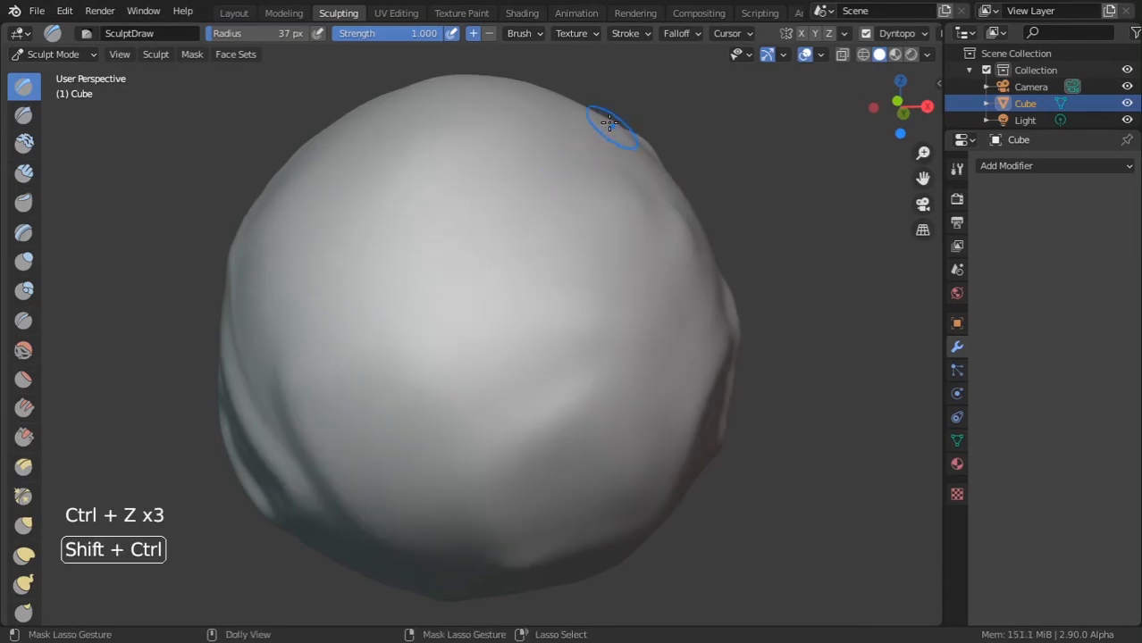
key("ctrl+shift+z")
Step: Try a stabilizer factor of 0.524 with a looping stroke on the sphere and undo the stroke
left_click(638, 34)
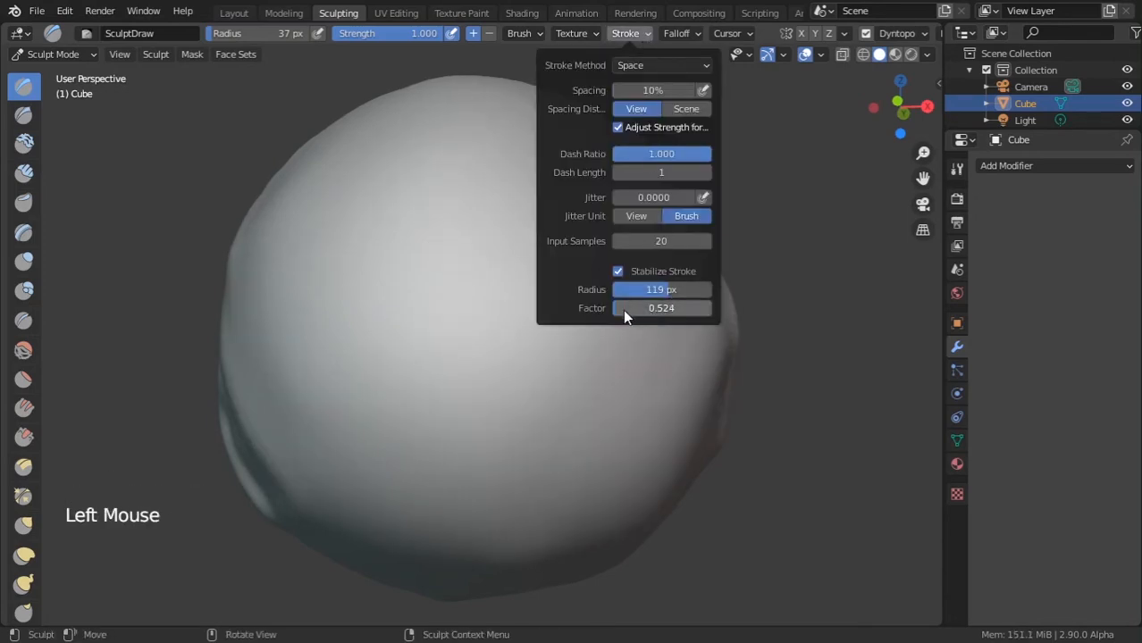
mouse_move(438, 447)
left_mouse_down()
mouse_move(323, 257)
mouse_move(561, 222)
mouse_move(597, 403)
left_mouse_up()
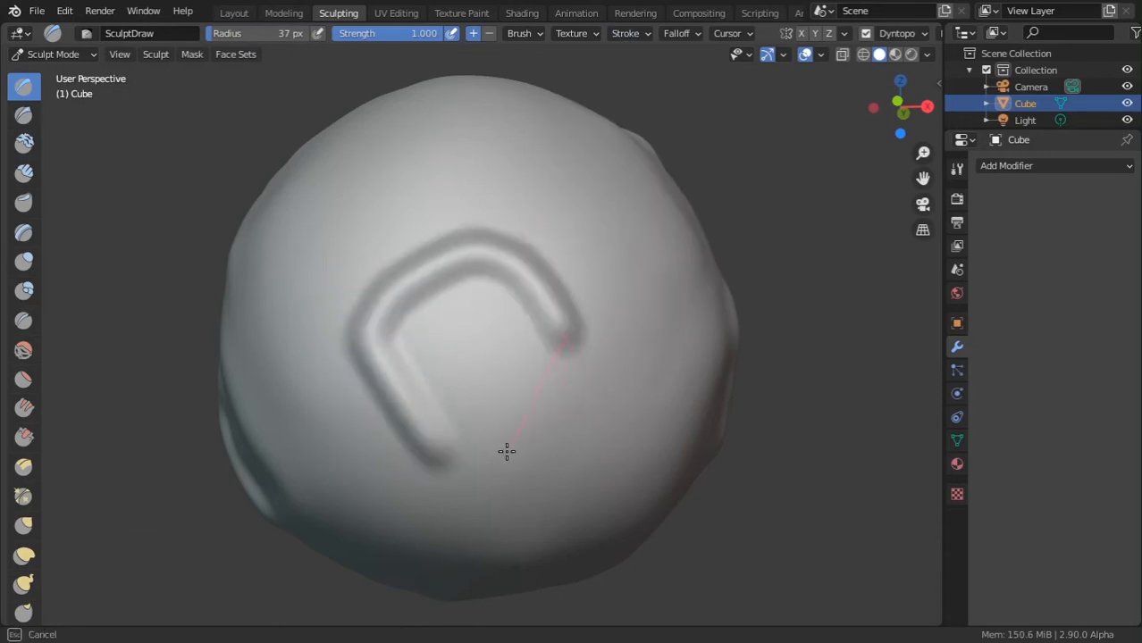
mouse_move(506, 451)
left_mouse_down()
mouse_move(463, 488)
mouse_move(433, 486)
left_mouse_up()
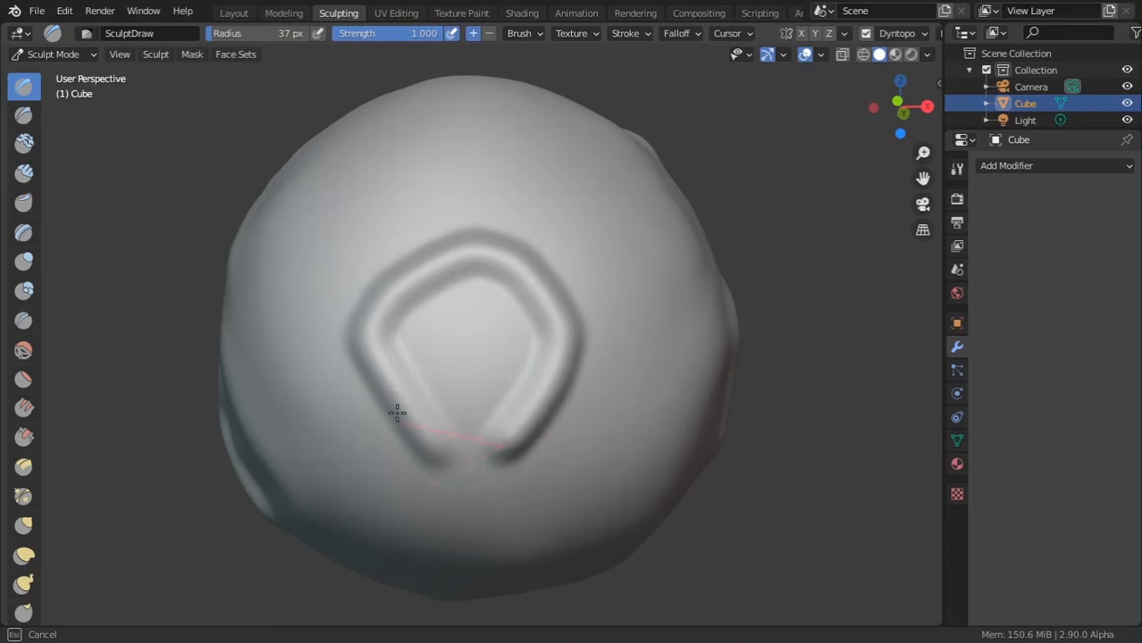
mouse_move(396, 412)
left_mouse_down()
mouse_move(397, 320)
mouse_move(518, 293)
left_mouse_up()
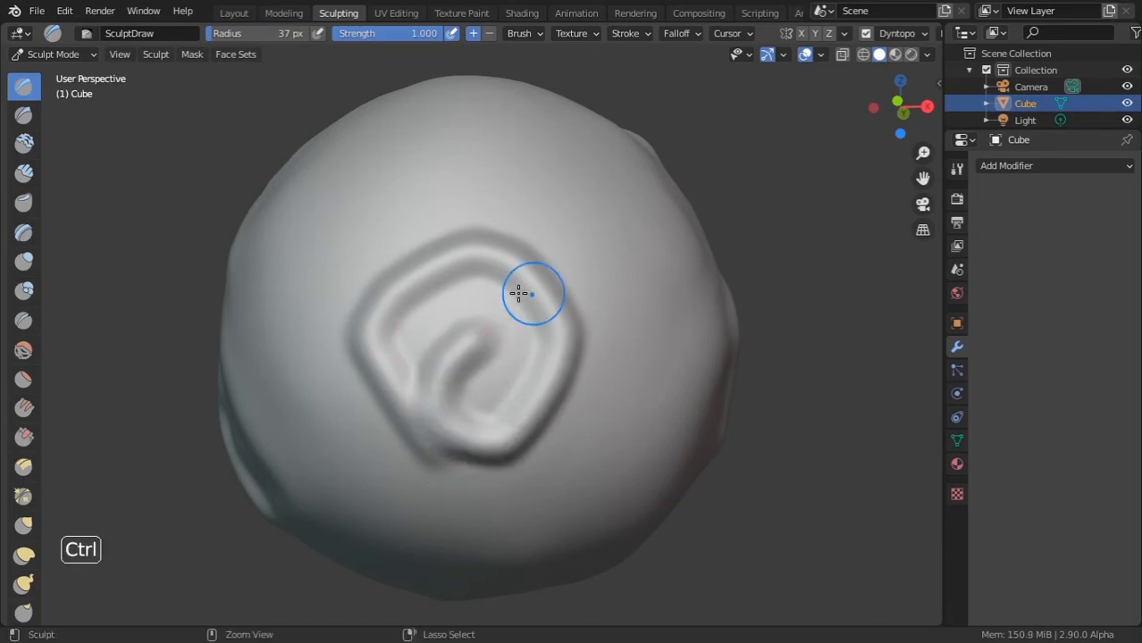
key("ctrl+z")
Step: Set the stabilizer factor back to 0.900 and raise the stabilizer radius
left_click(628, 33)
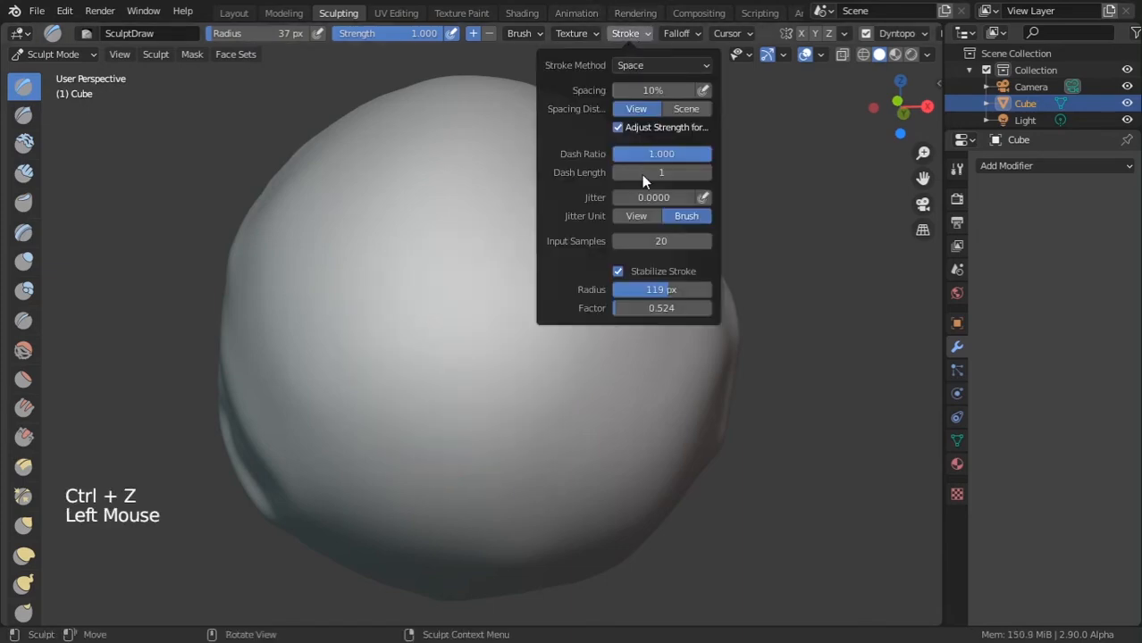
left_click(667, 304)
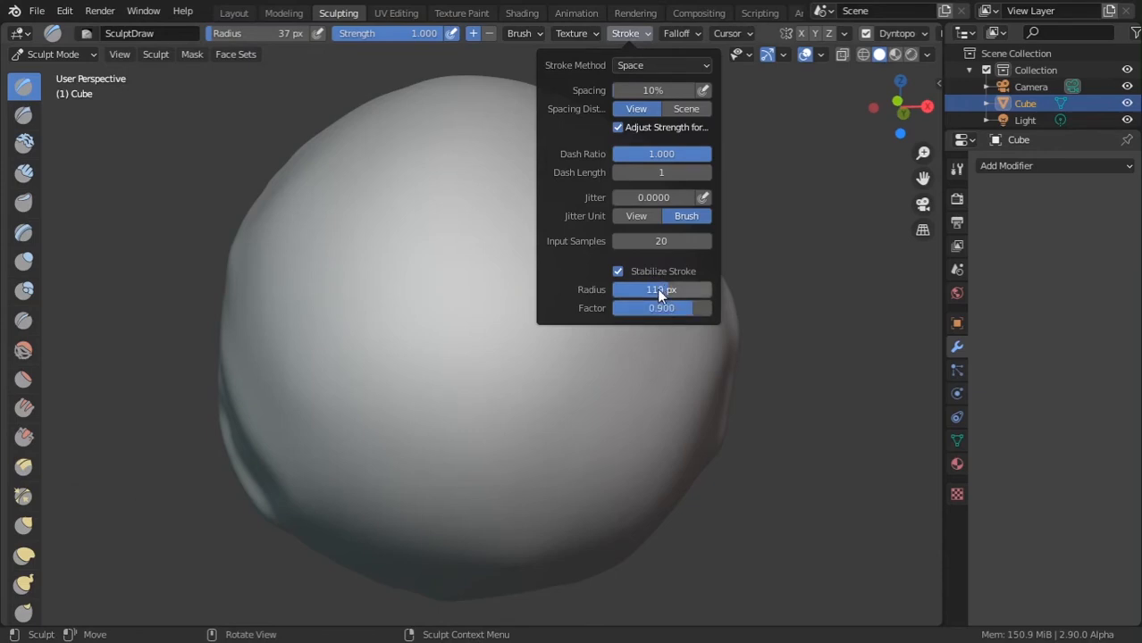
left_click_drag(661, 289, 706, 292)
Step: Draw a long stabilized stroke winding across the front of the sphere and recheck the stroke settings
mouse_move(504, 450)
left_mouse_down()
mouse_move(473, 350)
mouse_move(455, 94)
left_mouse_up()
mouse_move(251, 210)
left_mouse_down()
mouse_move(153, 270)
mouse_move(205, 474)
mouse_move(259, 581)
mouse_move(584, 457)
mouse_move(810, 319)
mouse_move(425, 270)
mouse_move(208, 315)
left_mouse_up()
left_click_drag(638, 198, 638, 198)
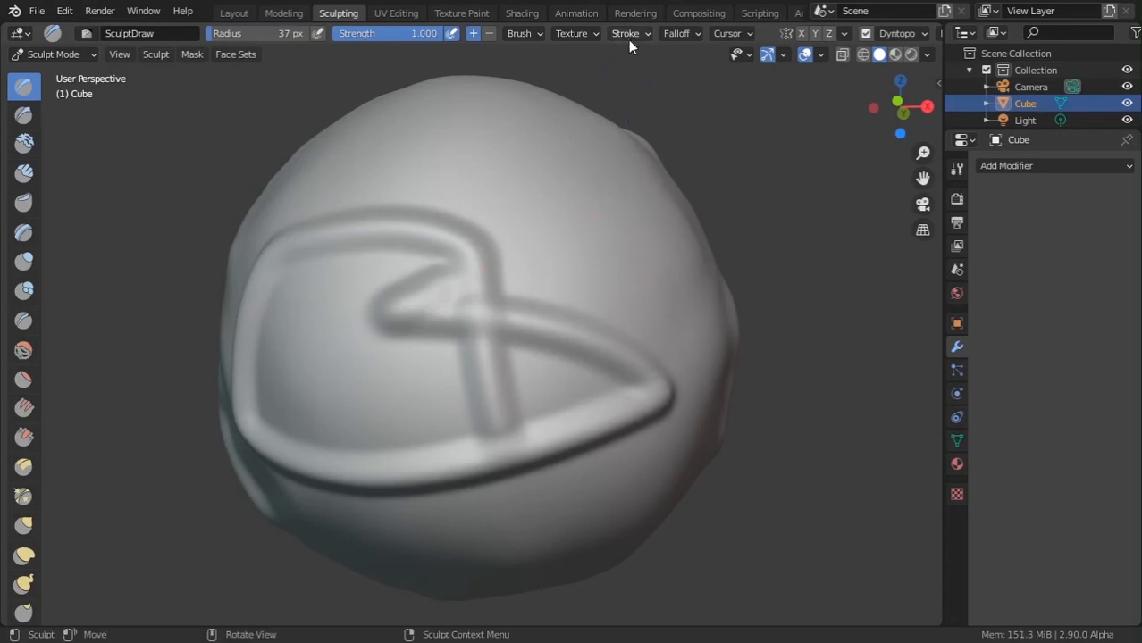
left_click(627, 33)
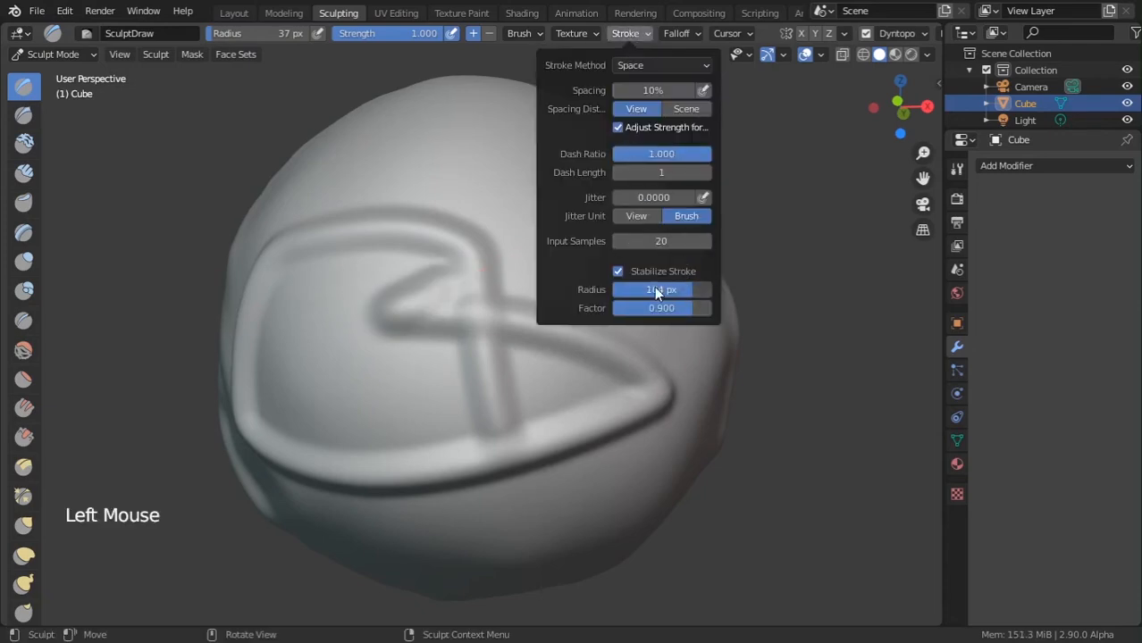
left_click_drag(614, 283, 601, 279)
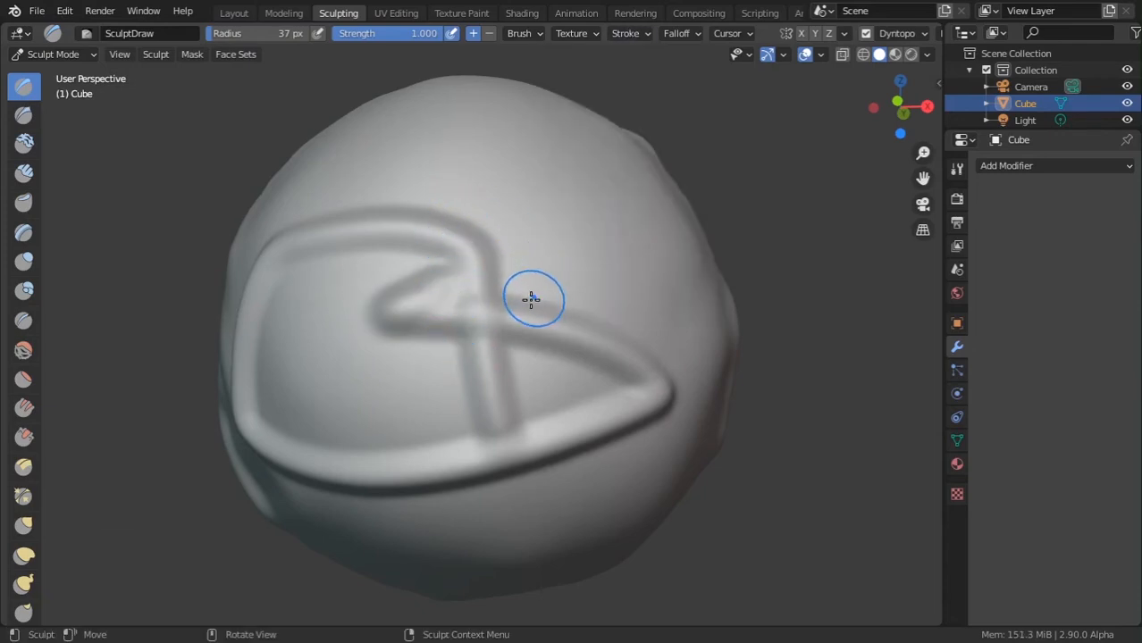
Step: Draw another looping stabilized stroke across the upper front of the sphere
mouse_move(534, 299)
left_mouse_down()
mouse_move(565, 135)
mouse_move(469, 227)
mouse_move(396, 221)
left_mouse_up()
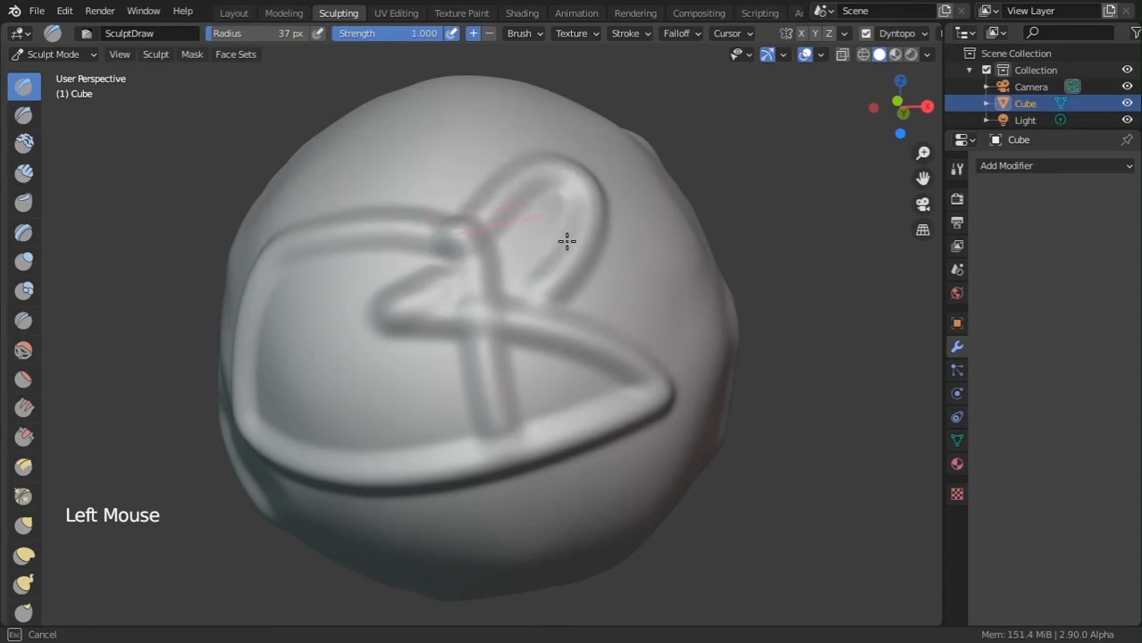
left_click_drag(566, 240, 561, 238)
Step: Change the brush's stroke method to Dots and undo the stabilized strokes on the sphere
left_click(629, 33)
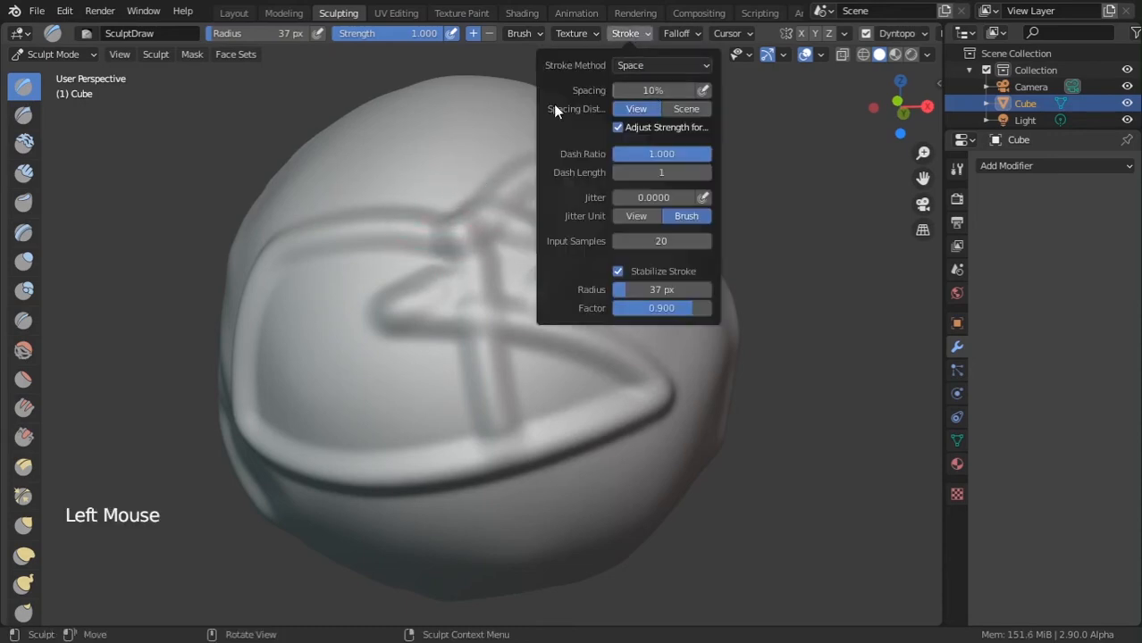
left_click(640, 66)
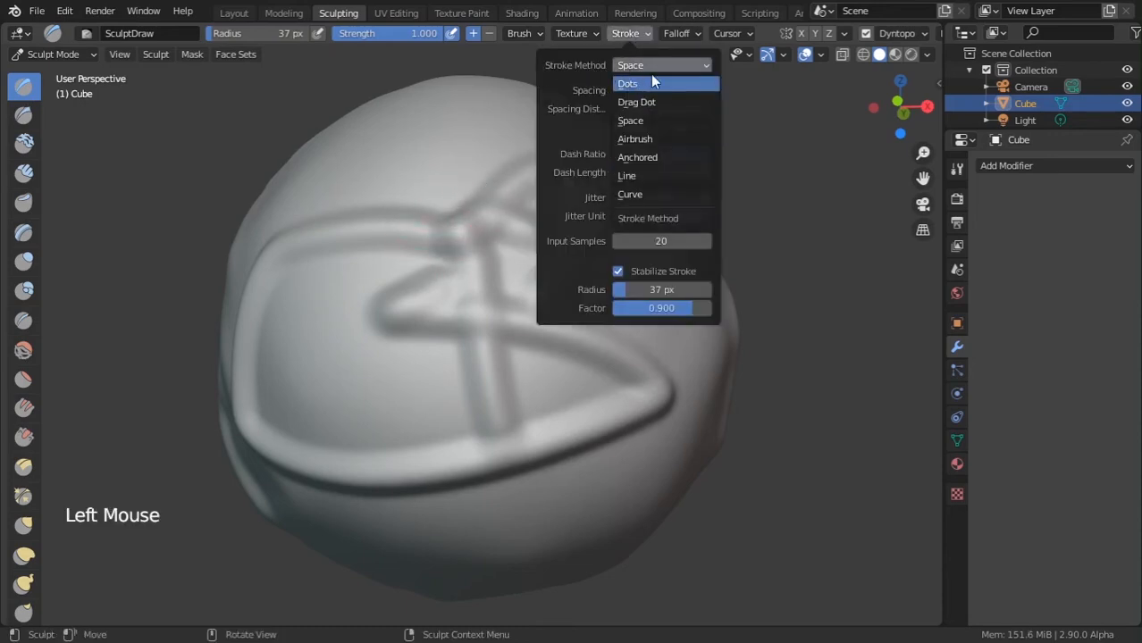
mouse_move(530, 349)
middle_mouse_down()
mouse_move(538, 296)
mouse_move(580, 293)
middle_mouse_up()
key("ctrl+z")
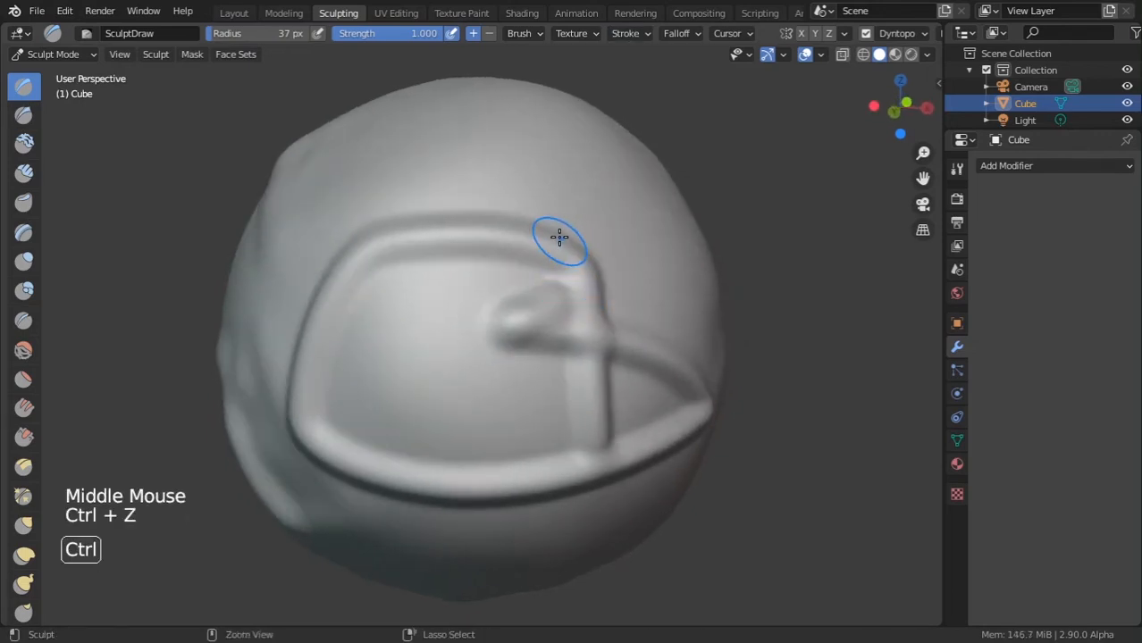
key("ctrl+z")
left_click(628, 33)
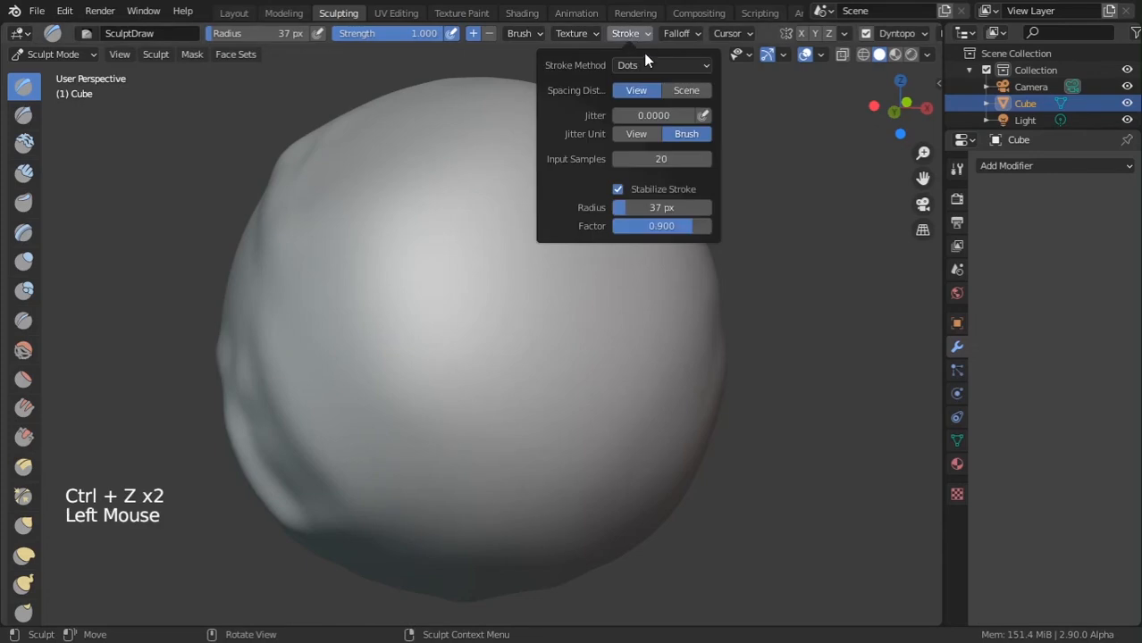
left_click(654, 66)
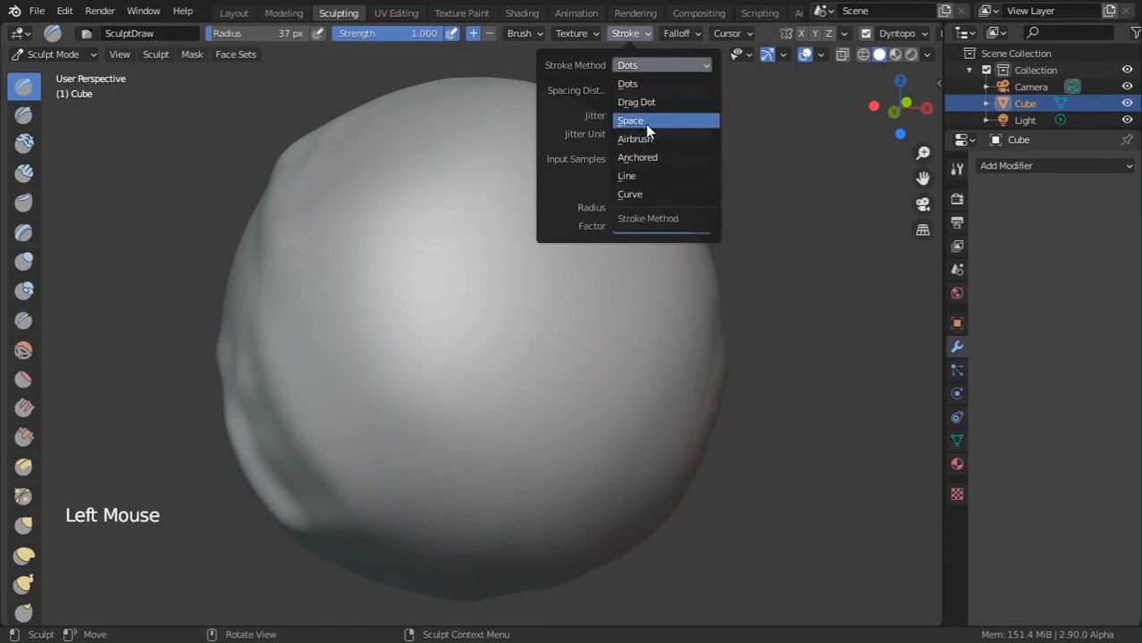
Step: Try two upward Dots strokes on the sphere's front with Stabilize Stroke still on, undoing each one
mouse_move(452, 409)
left_mouse_down()
mouse_move(425, 322)
mouse_move(439, 186)
mouse_move(551, 222)
left_mouse_up()
key("ctrl+z")
left_click_drag(454, 444, 466, 296)
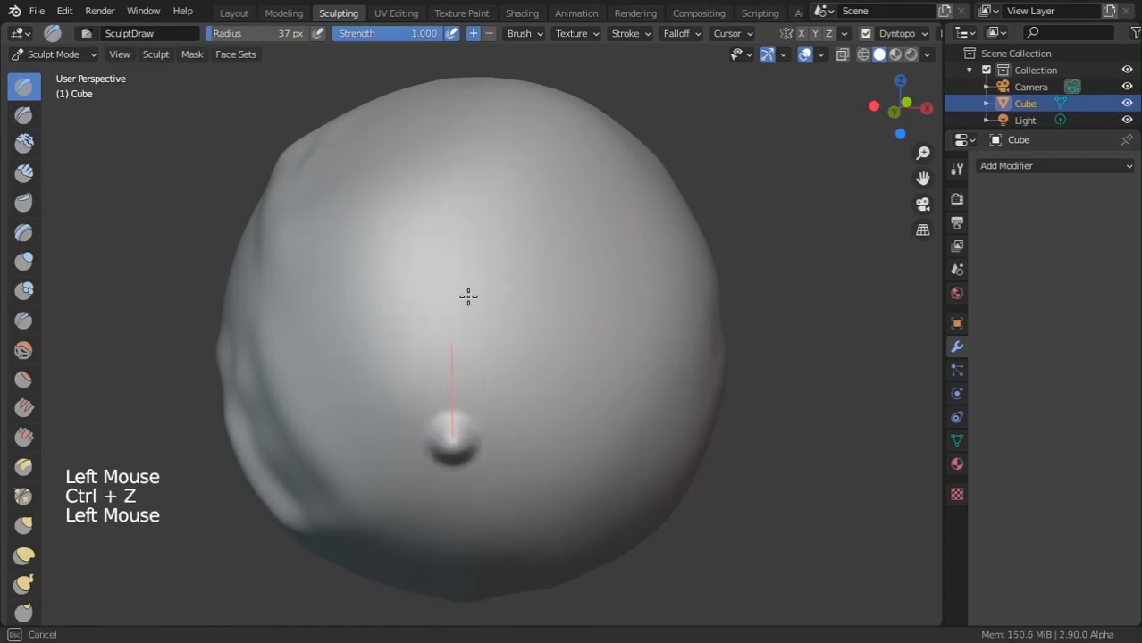
key("ctrl+z")
Step: Turn off Stabilize Stroke and set Input Samples to 1, trying and undoing one upward Dots stroke in between
left_click(627, 33)
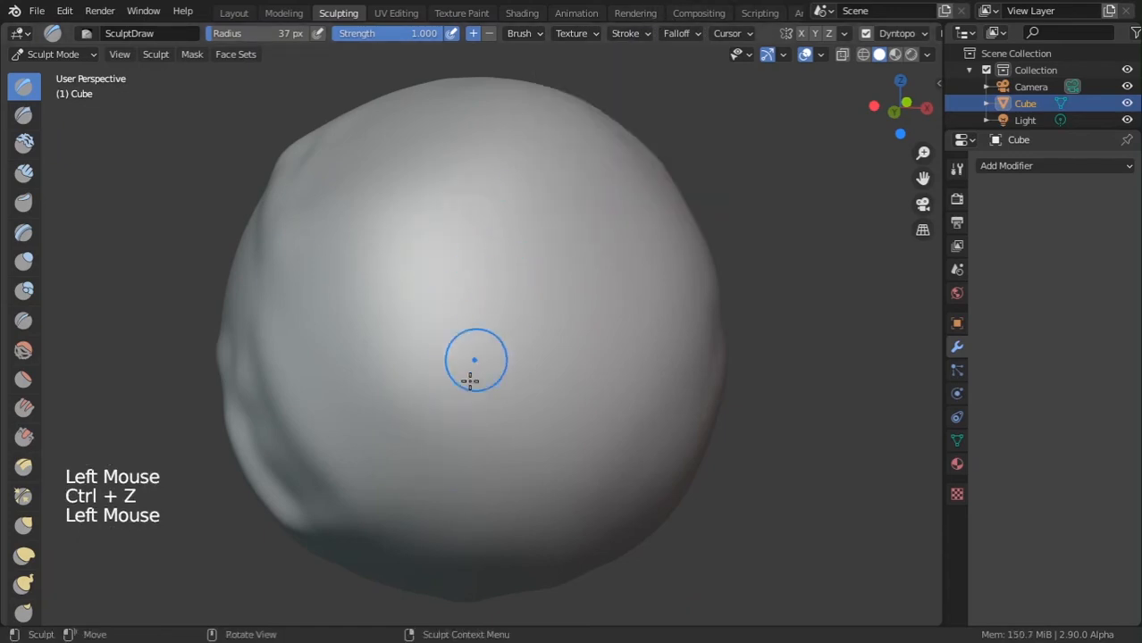
mouse_move(472, 420)
left_mouse_down()
mouse_move(461, 197)
mouse_move(510, 160)
left_mouse_up()
key("ctrl+z")
left_click(628, 33)
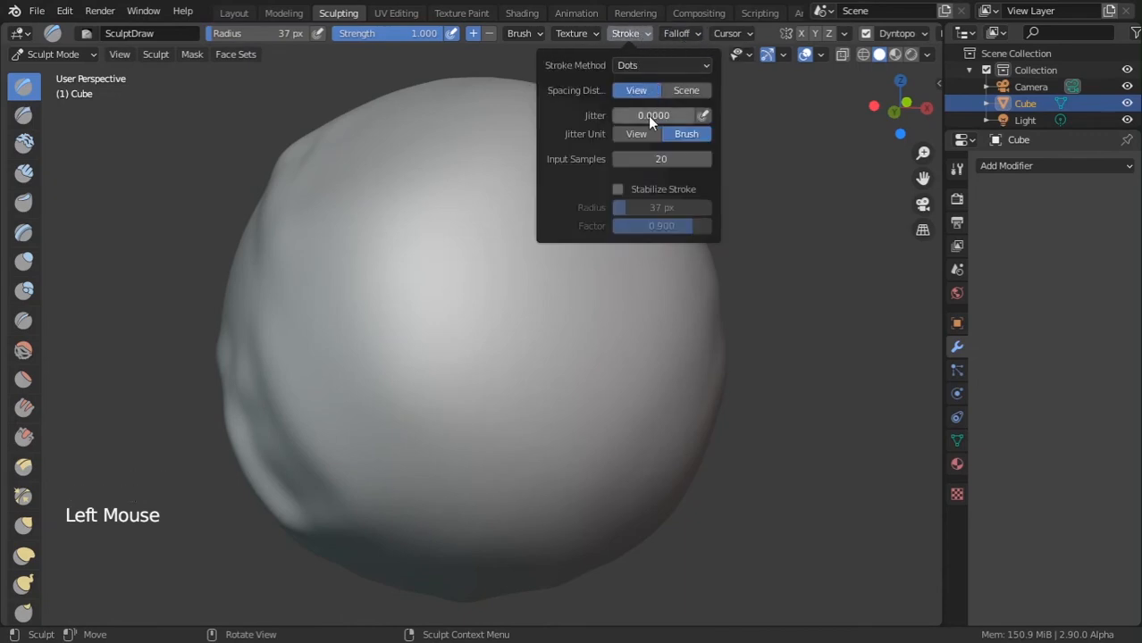
left_click(645, 161)
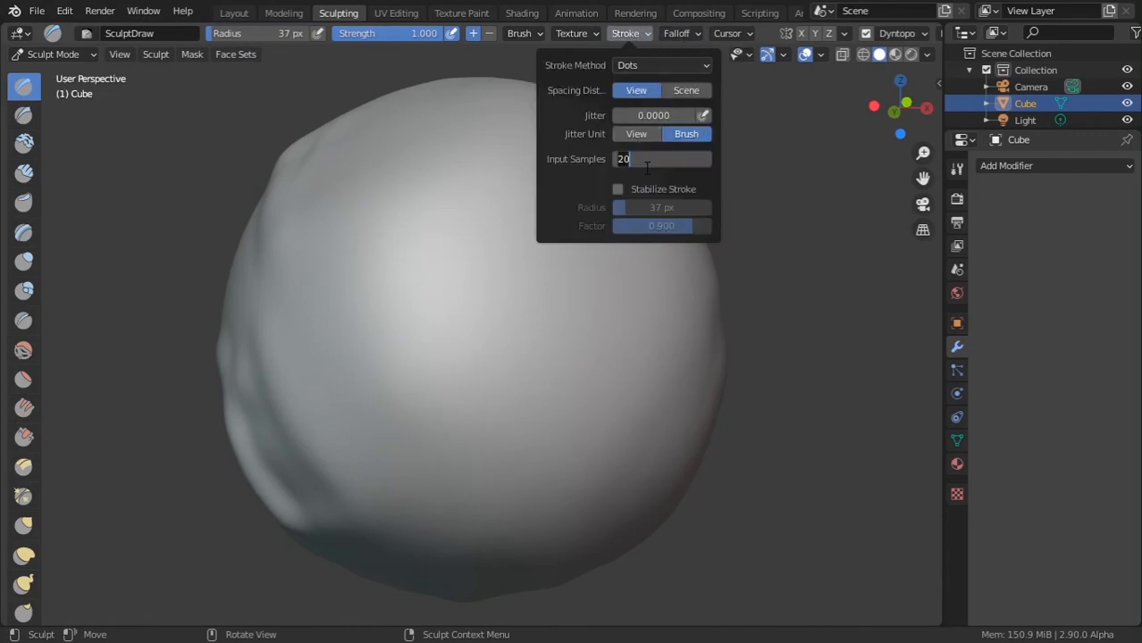
Step: Draw four upward Dots strokes side by side on the sphere and undo them all
mouse_move(479, 428)
left_mouse_down()
mouse_move(487, 245)
mouse_move(523, 209)
left_mouse_up()
mouse_move(522, 209)
middle_mouse_down()
mouse_move(447, 309)
mouse_move(427, 309)
middle_mouse_up()
left_click_drag(467, 466, 567, 132)
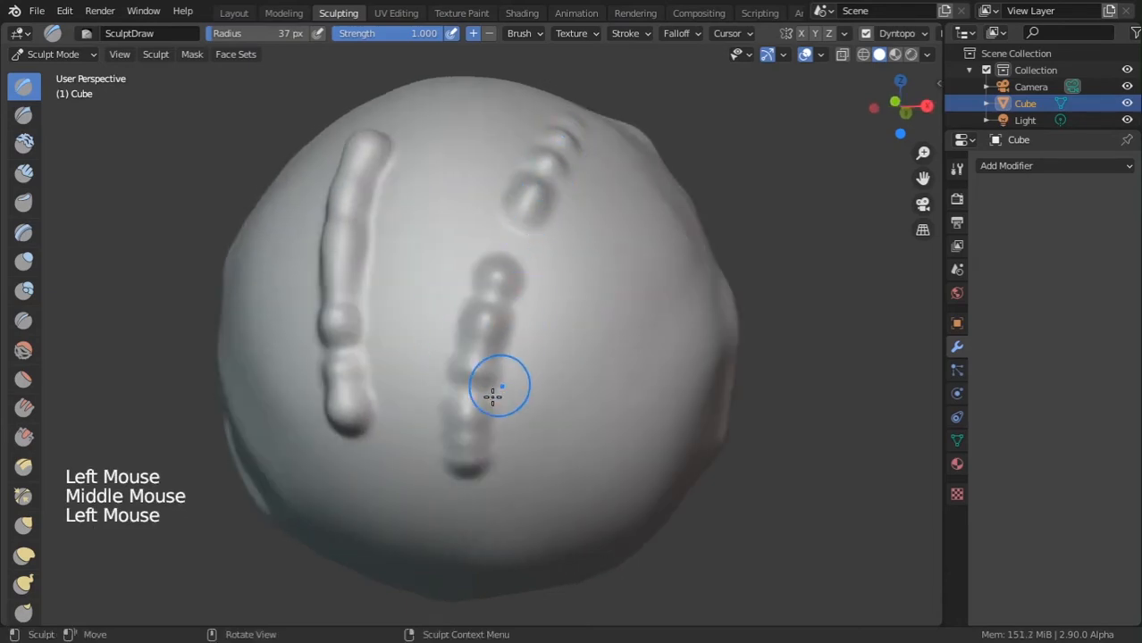
mouse_move(492, 396)
middle_mouse_down()
mouse_move(451, 426)
mouse_move(453, 493)
middle_mouse_up()
left_click_drag(453, 493, 527, 250)
middle_click_drag(494, 409, 576, 428)
left_click_drag(460, 345, 522, 172)
key("ctrl+z")
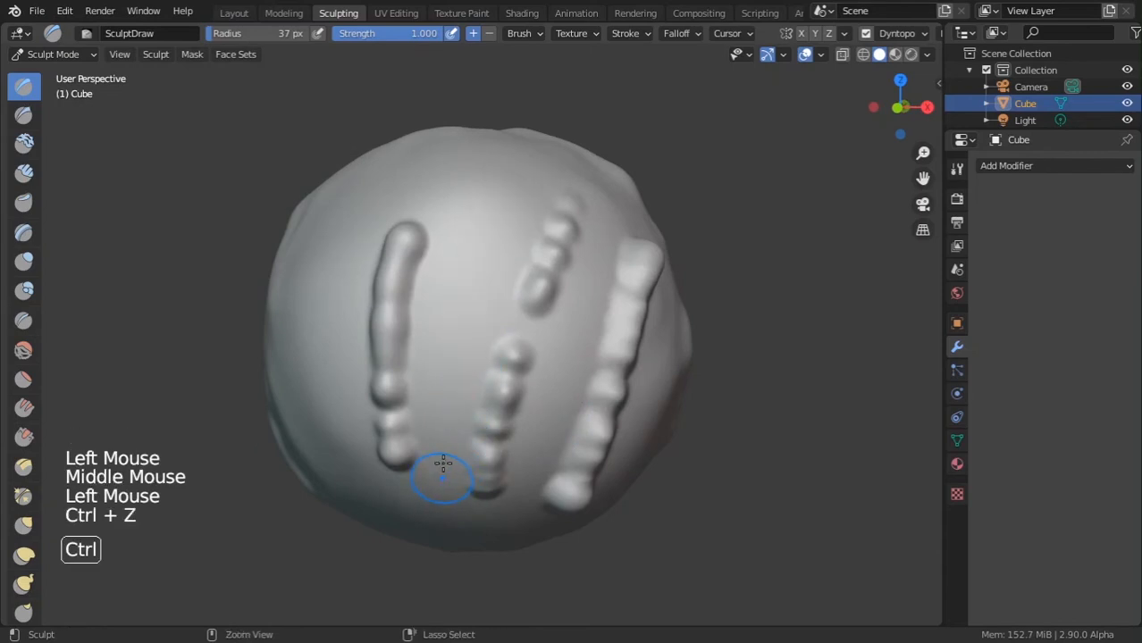
key("ctrl+z")
key("ctrl+z")
key("ctrl+z")
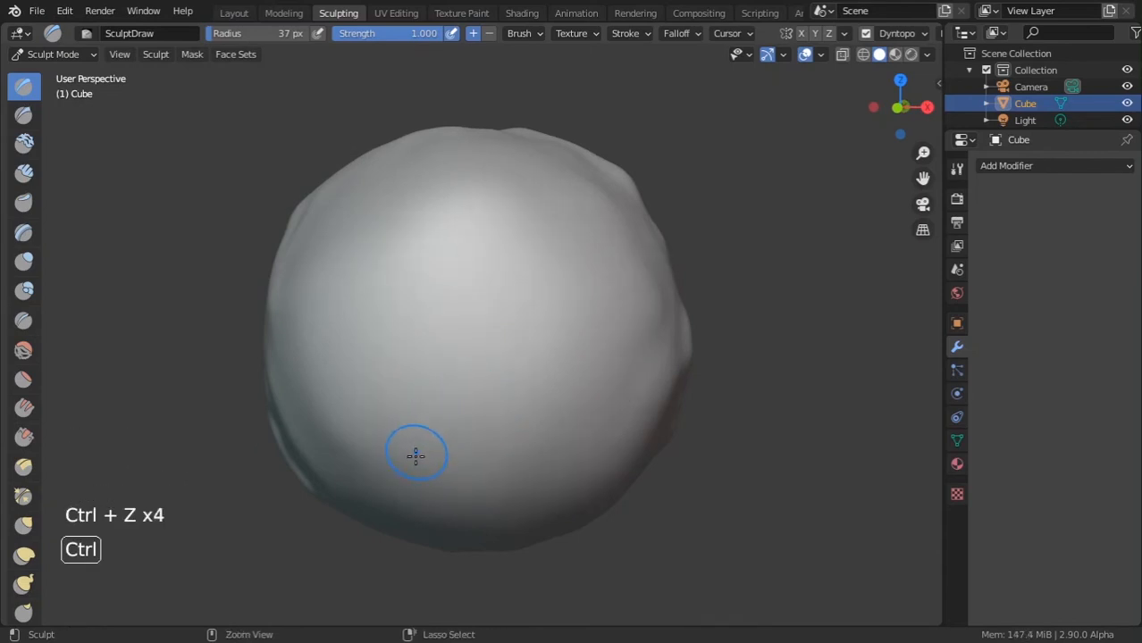
Step: Enlarge the brush radius to 80 px, try one upward Dots stroke on the sphere and undo it
key("f")
left_click_drag(438, 456, 505, 237)
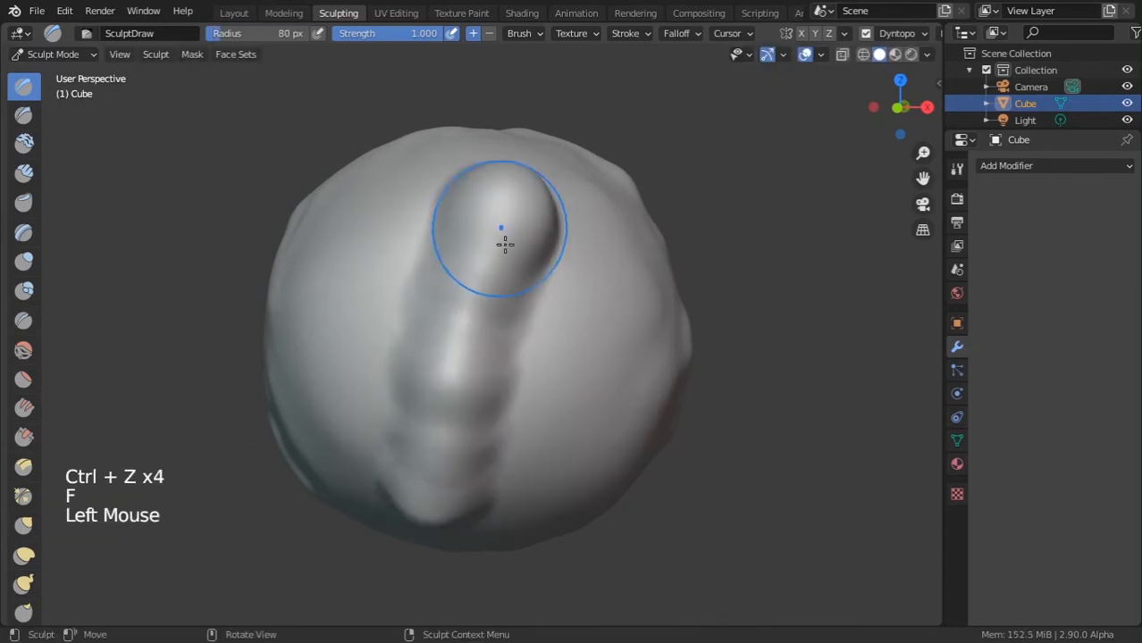
key("ctrl+z")
Step: Change the brush's stroke method to Drag Dot
left_click(633, 33)
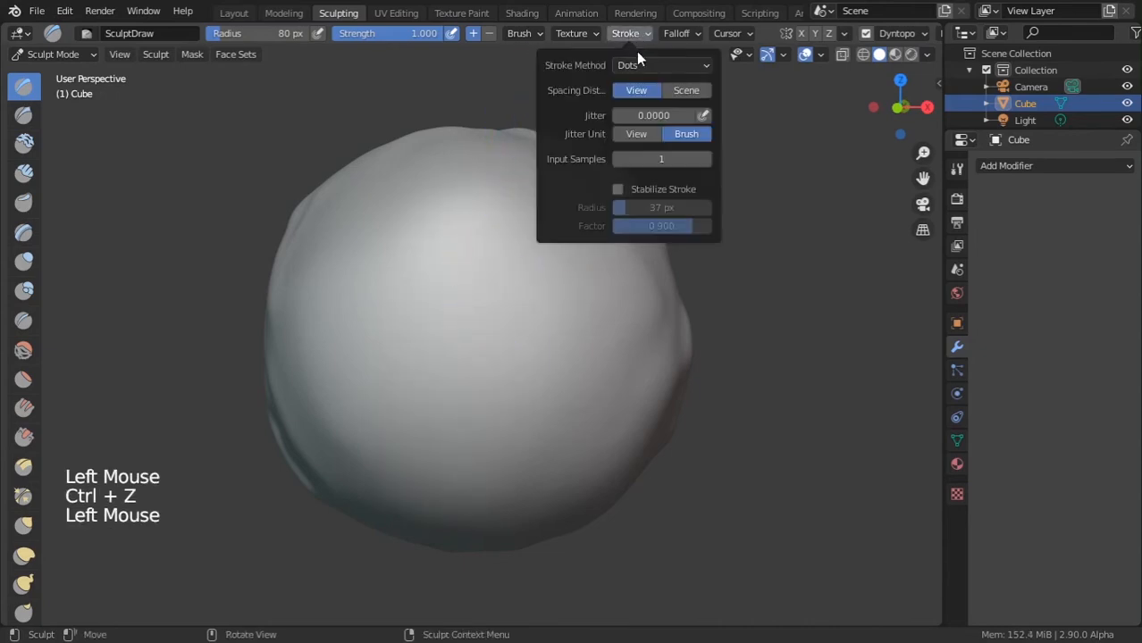
left_click(639, 65)
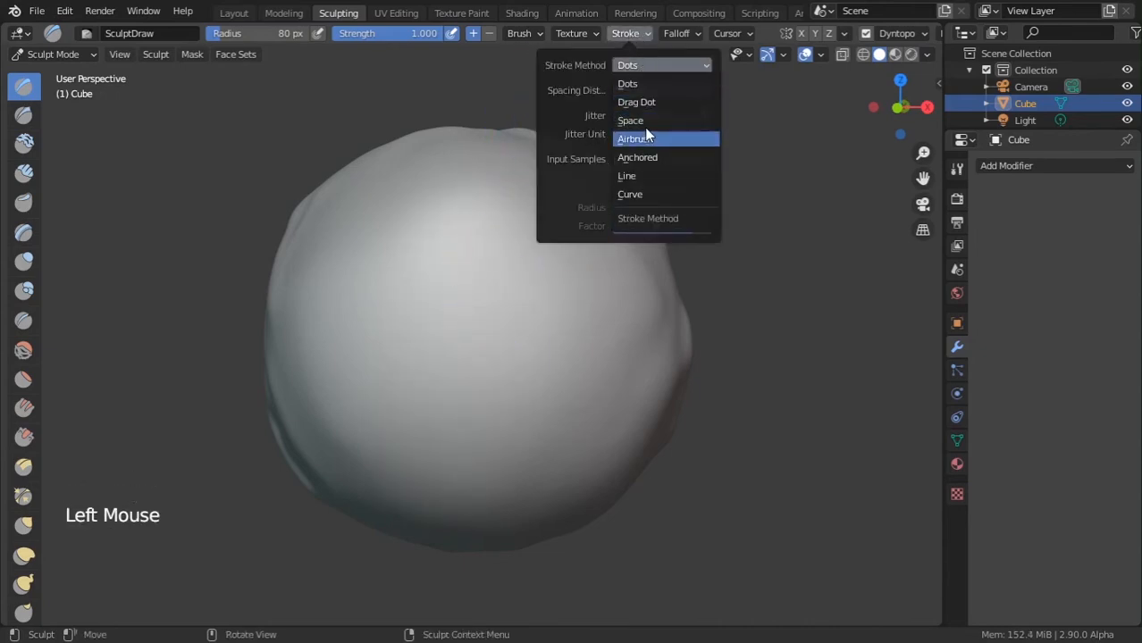
left_click(644, 127)
left_click(656, 67)
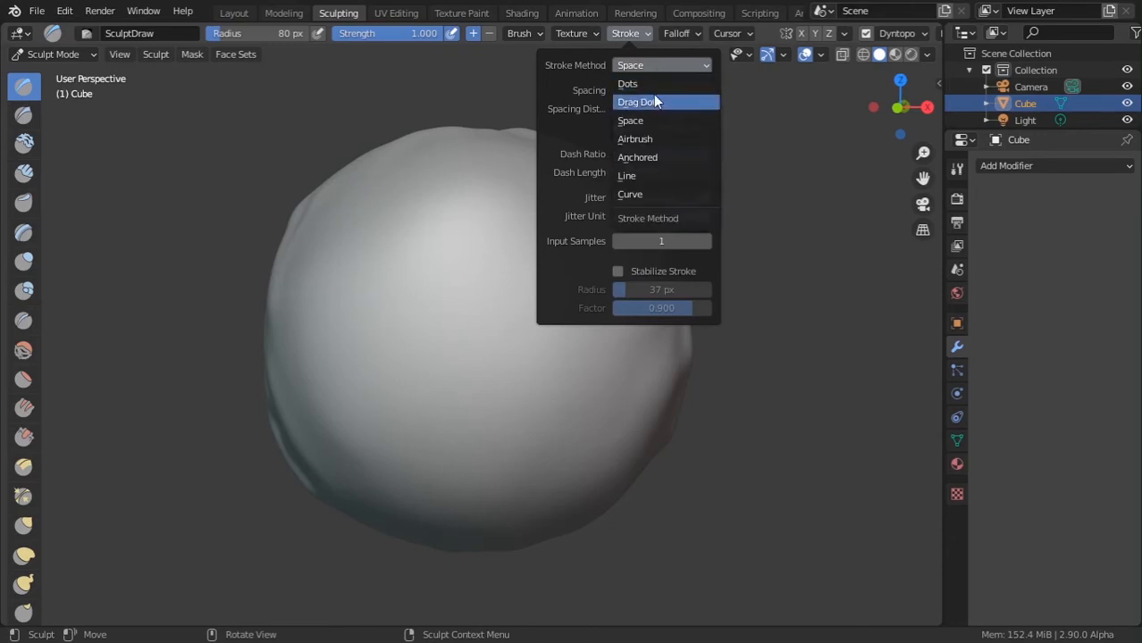
left_click(654, 100)
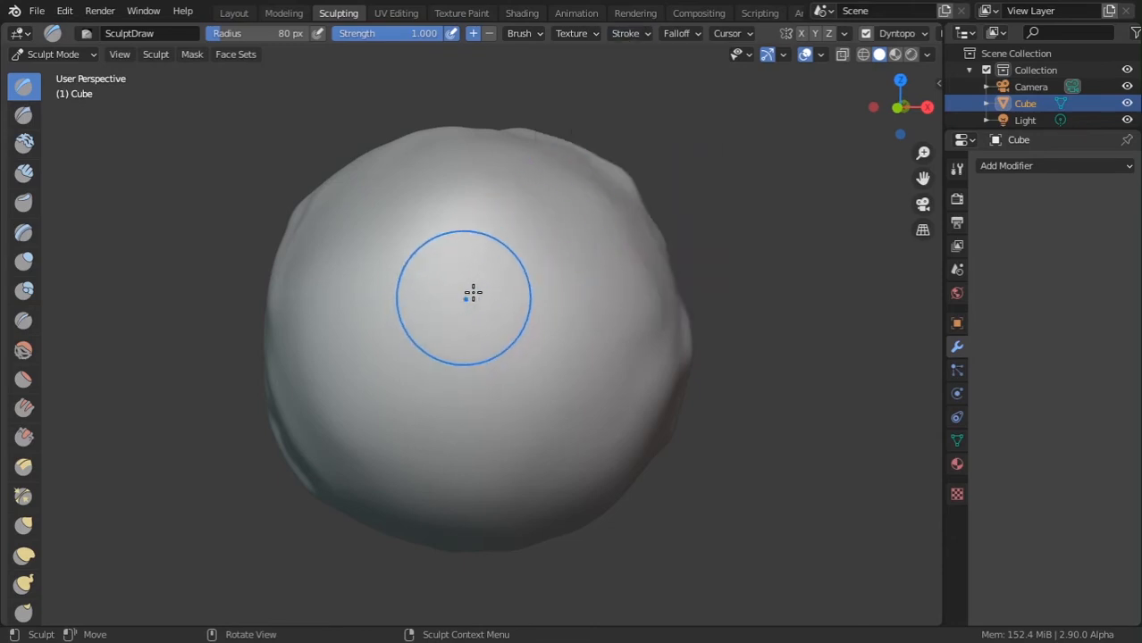
Step: Place several cone-shaped bumps around the sphere with the Drag Dot stroke and undo the last one
mouse_move(472, 294)
left_mouse_down()
mouse_move(571, 289)
mouse_move(444, 355)
mouse_move(439, 305)
mouse_move(511, 325)
left_mouse_up()
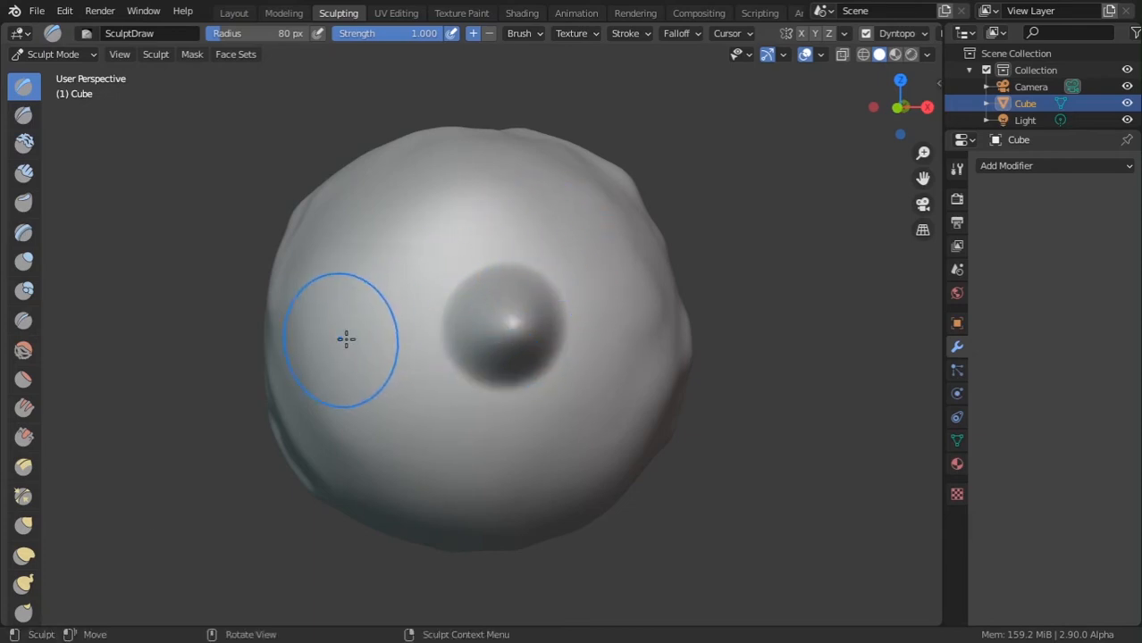
mouse_move(356, 323)
left_mouse_down()
mouse_move(415, 219)
mouse_move(515, 187)
left_mouse_up()
mouse_move(515, 186)
middle_mouse_down()
mouse_move(612, 191)
mouse_move(510, 273)
mouse_move(376, 286)
mouse_move(490, 262)
middle_mouse_up()
left_click(373, 254)
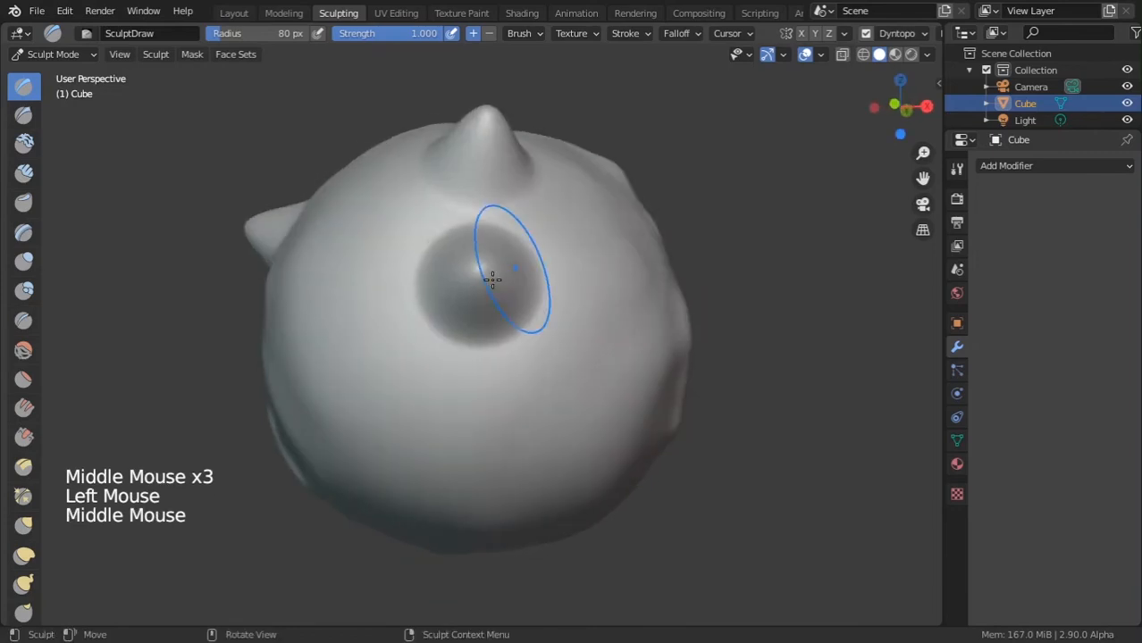
mouse_move(377, 239)
left_mouse_down()
mouse_move(344, 258)
mouse_move(441, 375)
mouse_move(531, 395)
left_mouse_up()
key("ctrl+z")
Step: Change the brush's stroke method to Airbrush
mouse_move(421, 298)
middle_mouse_down()
mouse_move(474, 250)
mouse_move(406, 331)
mouse_move(452, 355)
middle_mouse_up()
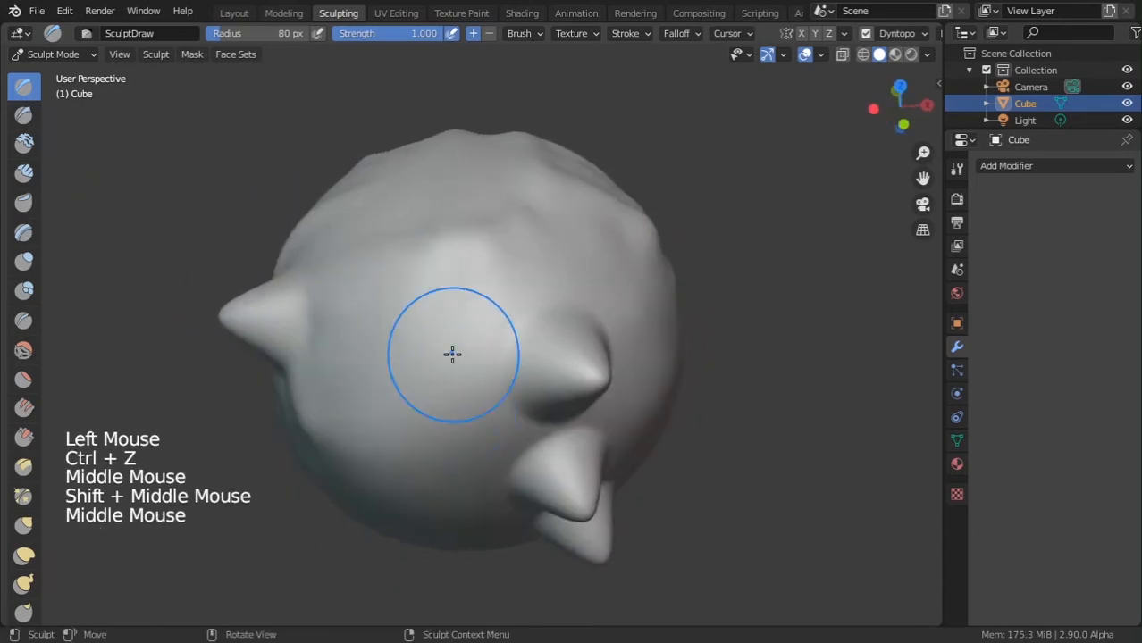
left_click(596, 33)
mouse_move(643, 34)
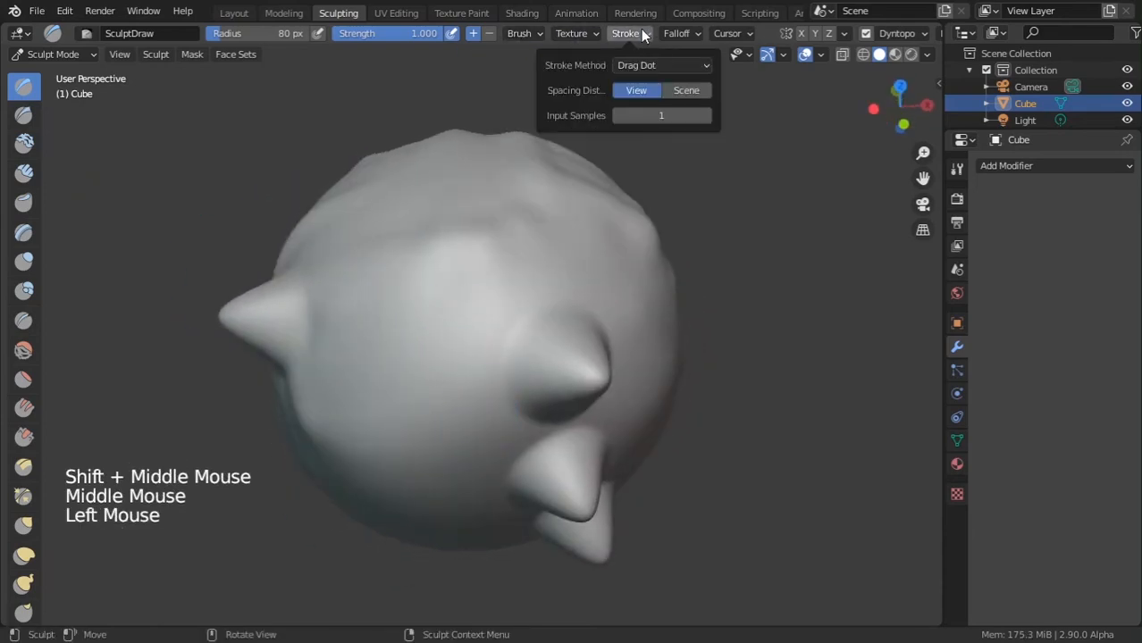
left_click(668, 68)
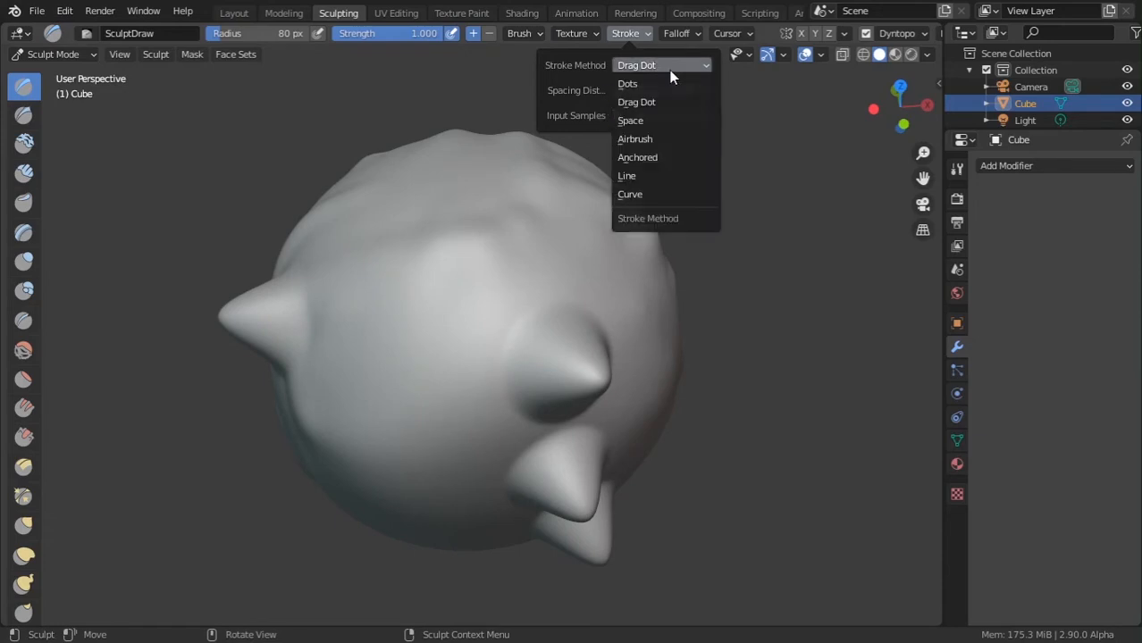
left_click(651, 141)
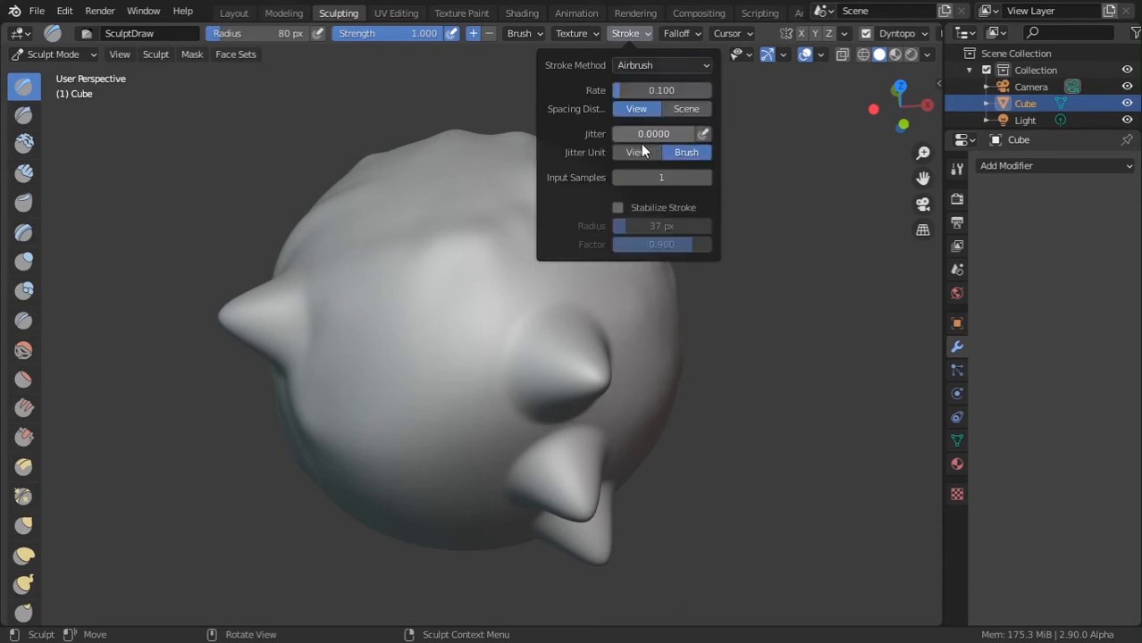
Step: Sculpt thick airbrushed ridges beside the cones, building up a rounded bump where the curved stroke ends
mouse_move(446, 348)
middle_mouse_down()
mouse_move(423, 374)
mouse_move(389, 304)
mouse_move(430, 355)
mouse_move(459, 325)
mouse_move(482, 391)
middle_mouse_up()
mouse_move(453, 310)
middle_mouse_down("ctrl")
mouse_move(466, 283)
mouse_move(443, 283)
middle_mouse_up("ctrl")
mouse_move(441, 283)
left_mouse_down()
mouse_move(458, 345)
mouse_move(474, 339)
left_mouse_up()
middle_click_drag(475, 340, 417, 318)
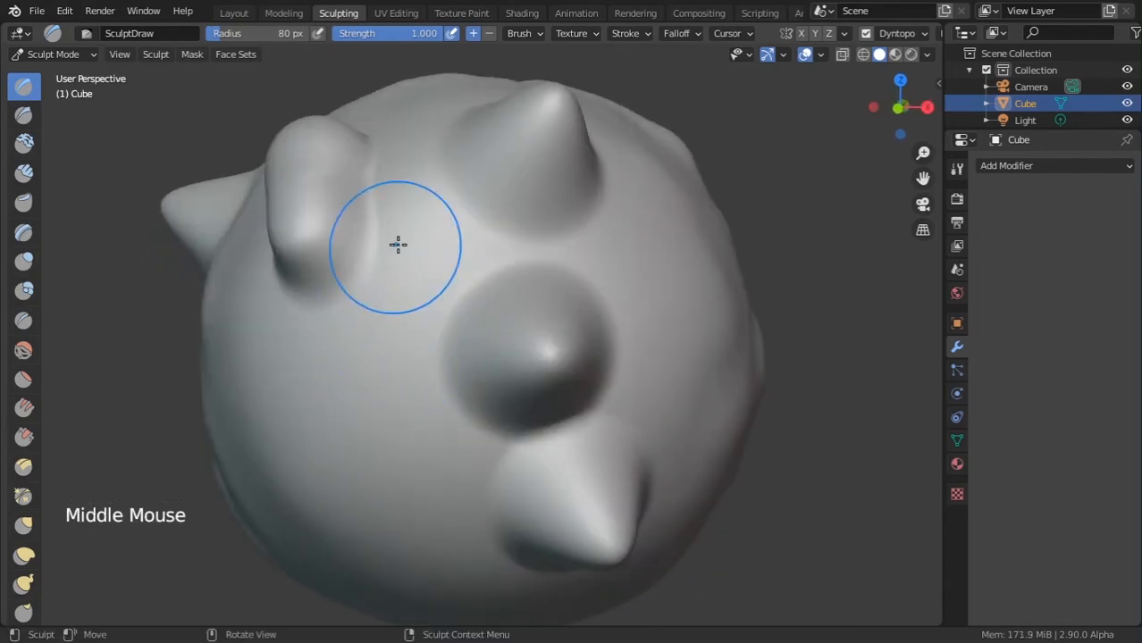
mouse_move(398, 242)
left_mouse_down()
mouse_move(324, 449)
mouse_move(279, 369)
left_mouse_up()
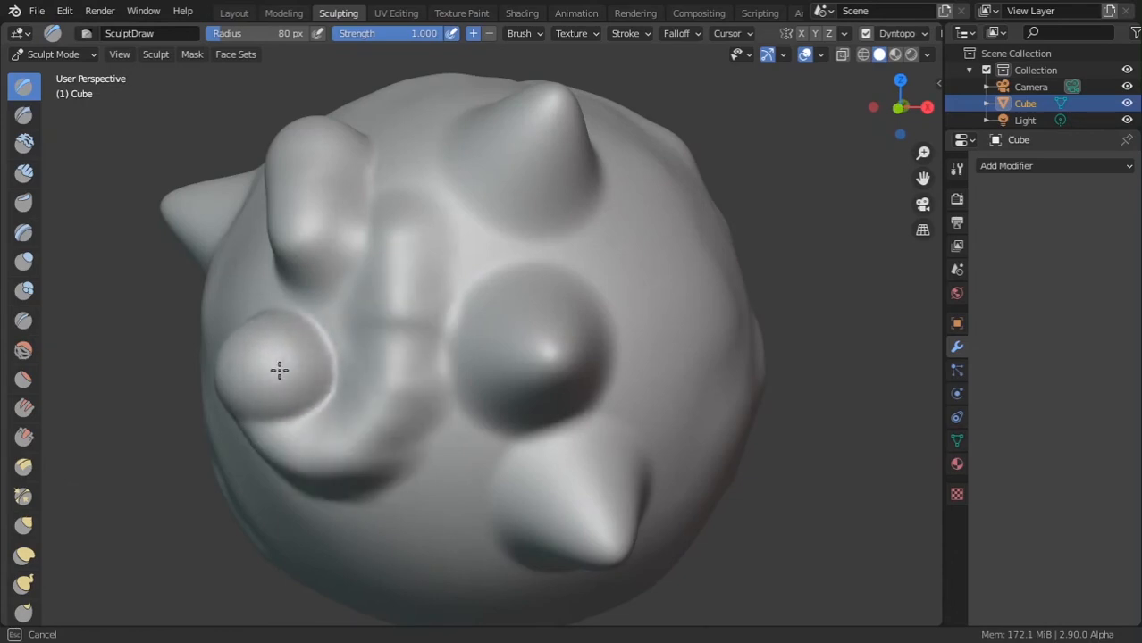
left_click_drag(292, 368, 314, 352)
mouse_move(428, 194)
middle_mouse_down()
mouse_move(394, 314)
mouse_move(393, 295)
mouse_move(458, 272)
mouse_move(451, 304)
middle_mouse_up()
Step: Reduce the brush radius to 48 px and airbrush an L-shaped ridge with rounded lumps below the cones
key("f")
left_click(431, 278)
mouse_move(451, 303)
middle_mouse_down()
mouse_move(457, 349)
mouse_move(441, 339)
middle_mouse_up()
mouse_move(441, 340)
left_mouse_down()
mouse_move(466, 438)
mouse_move(557, 436)
mouse_move(652, 370)
left_mouse_up()
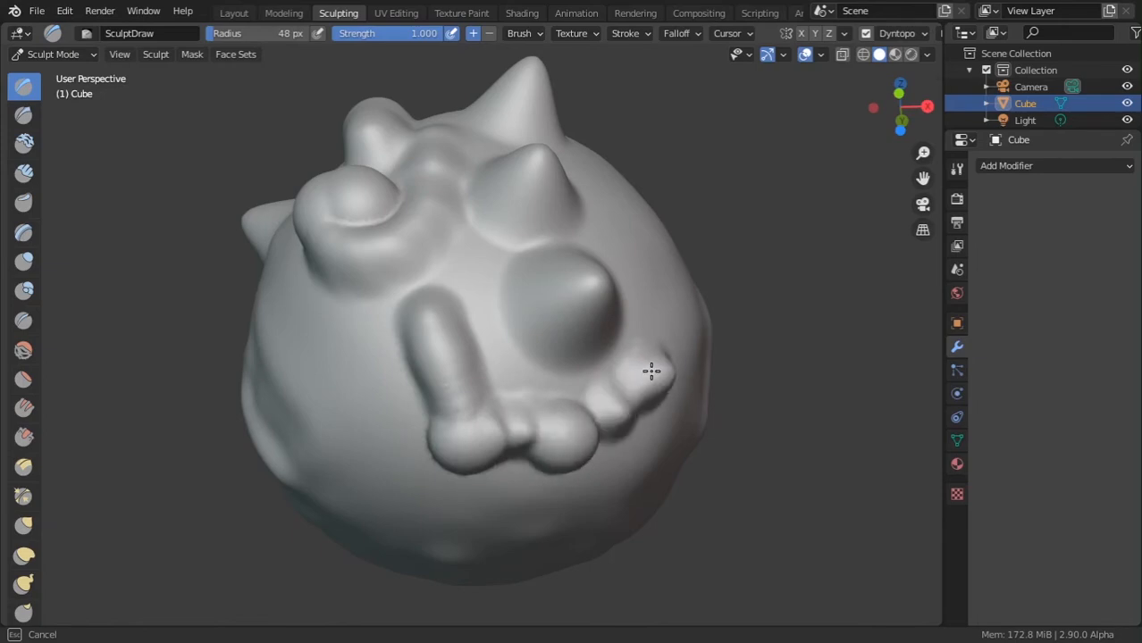
Step: Change the brush's stroke method to Anchored
mouse_move(652, 370)
middle_mouse_down()
mouse_move(484, 280)
mouse_move(559, 245)
mouse_move(574, 41)
middle_mouse_up()
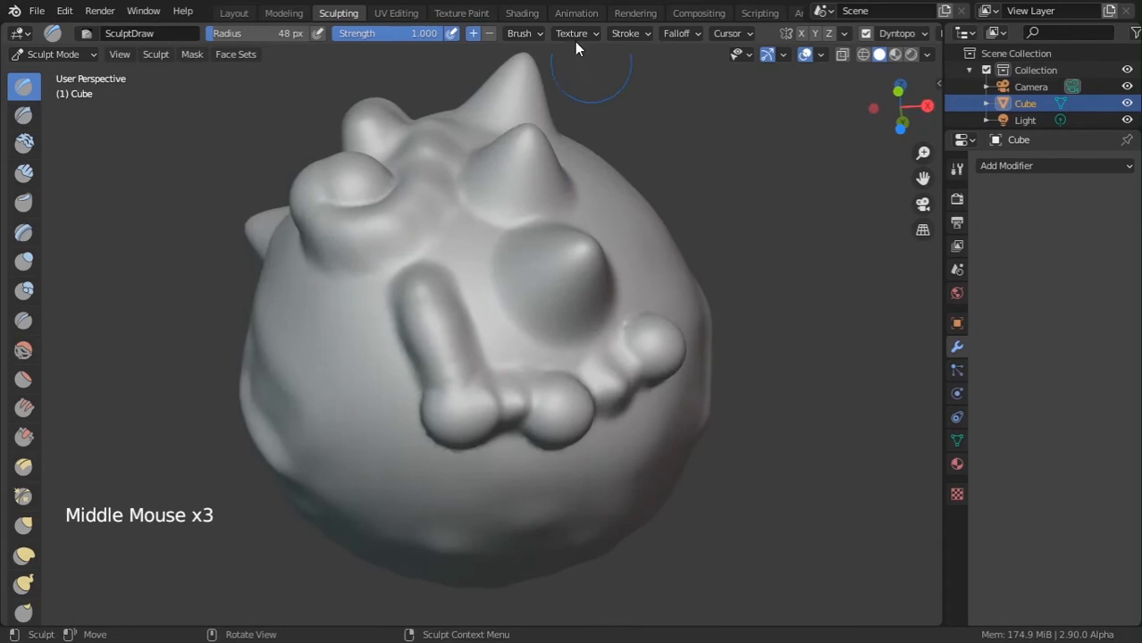
left_click(629, 33)
left_click(663, 65)
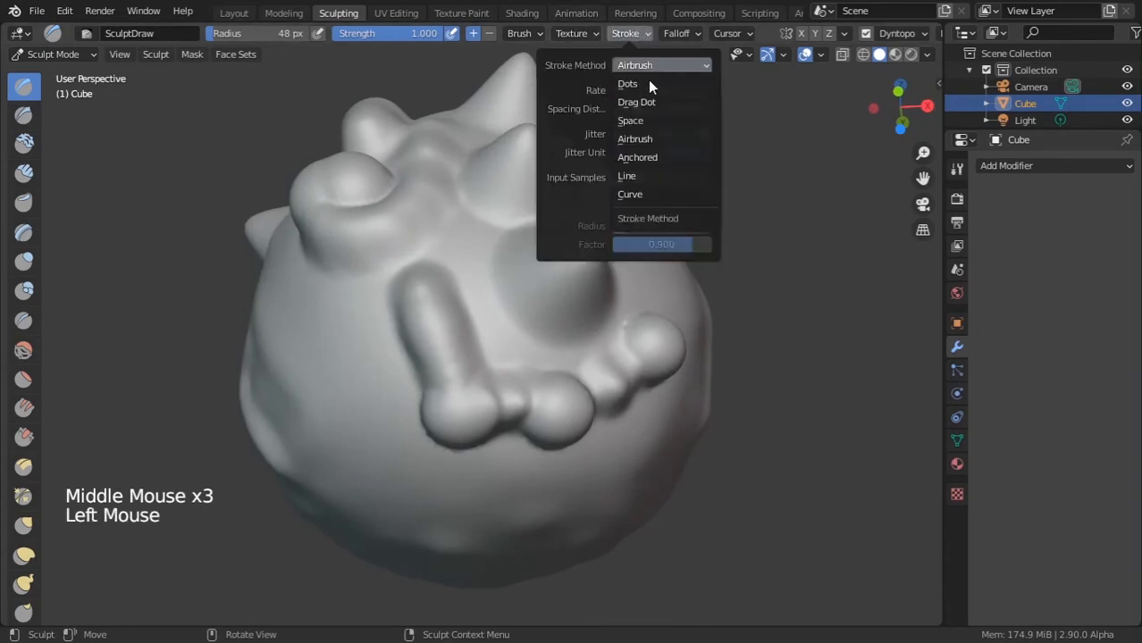
left_click(651, 158)
Step: Set the brush radius to 150 px, try an Anchored stroke on the sphere's smooth side and undo it
mouse_move(592, 177)
middle_mouse_down()
mouse_move(433, 268)
mouse_move(487, 263)
mouse_move(485, 280)
mouse_move(499, 233)
mouse_move(502, 287)
middle_mouse_up()
key("f")
left_click(537, 314)
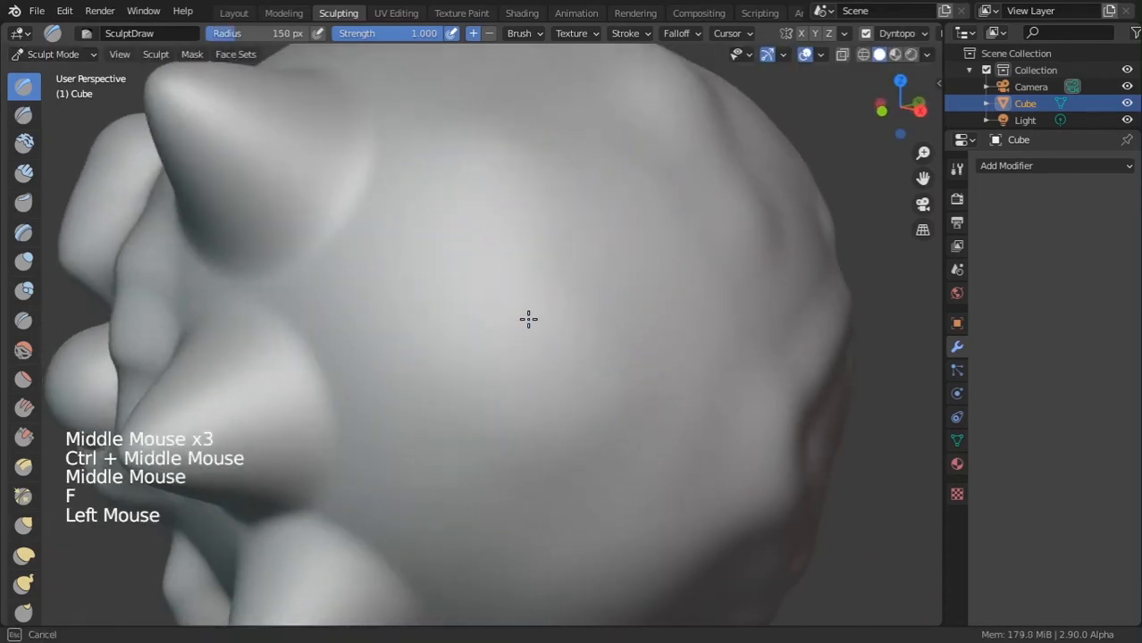
mouse_move(571, 313)
left_mouse_down()
mouse_move(622, 294)
mouse_move(512, 188)
mouse_move(670, 222)
left_mouse_up()
key("ctrl+z")
Step: Add a new texture to the brush and display its Brush - Texture slot in the texture properties
left_click(956, 494)
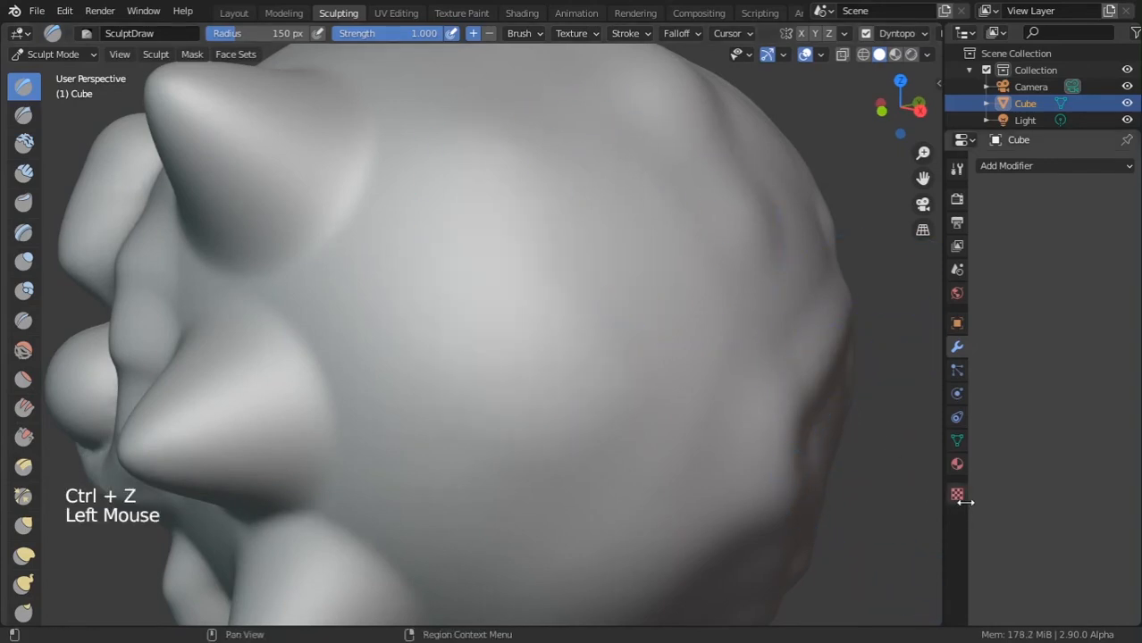
left_click(957, 494)
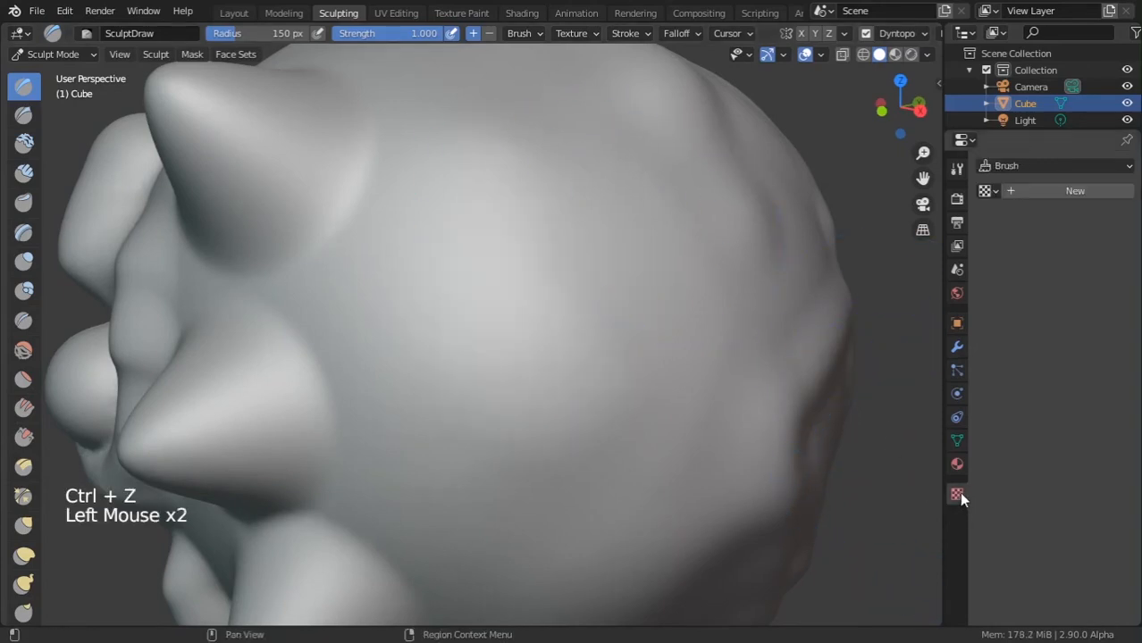
left_click(581, 34)
left_click(585, 34)
left_click(644, 64)
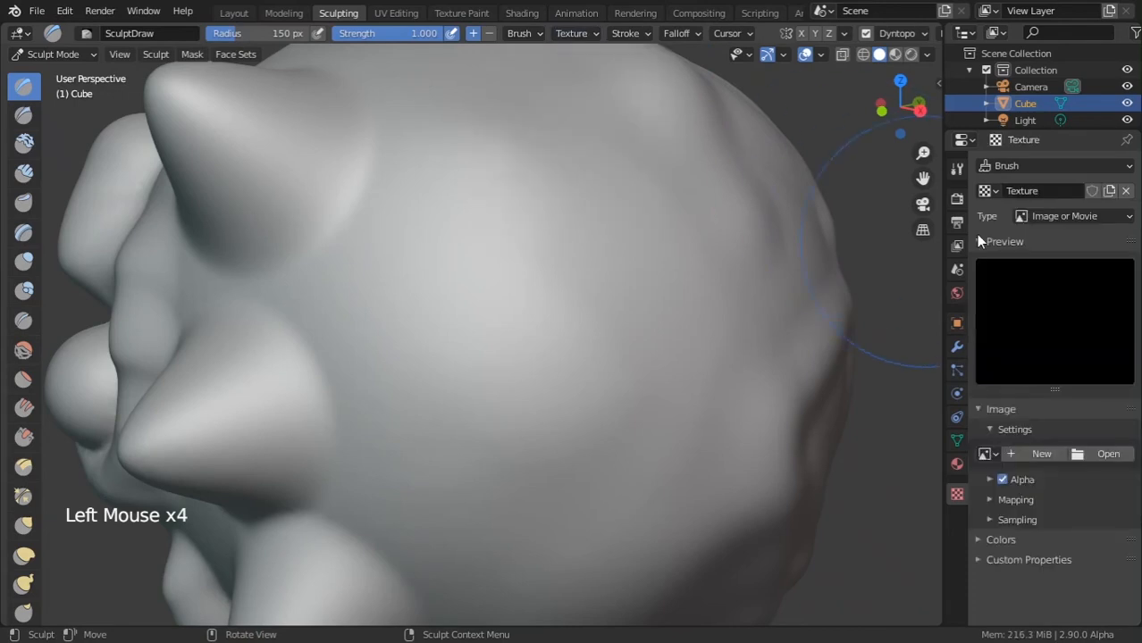
left_click(1027, 166)
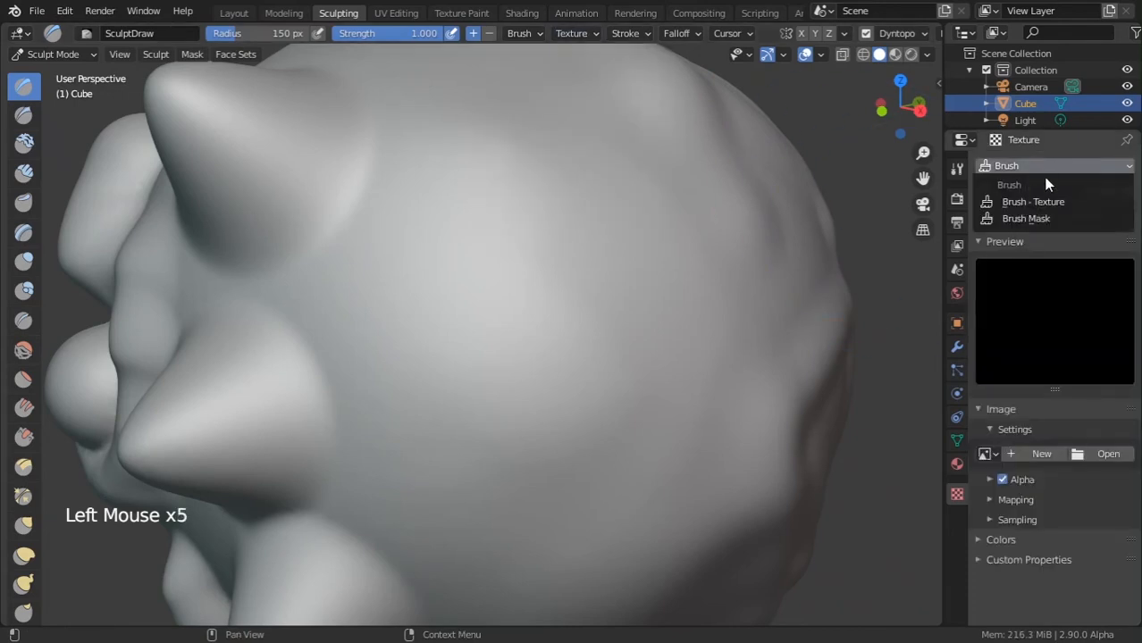
left_click(1025, 202)
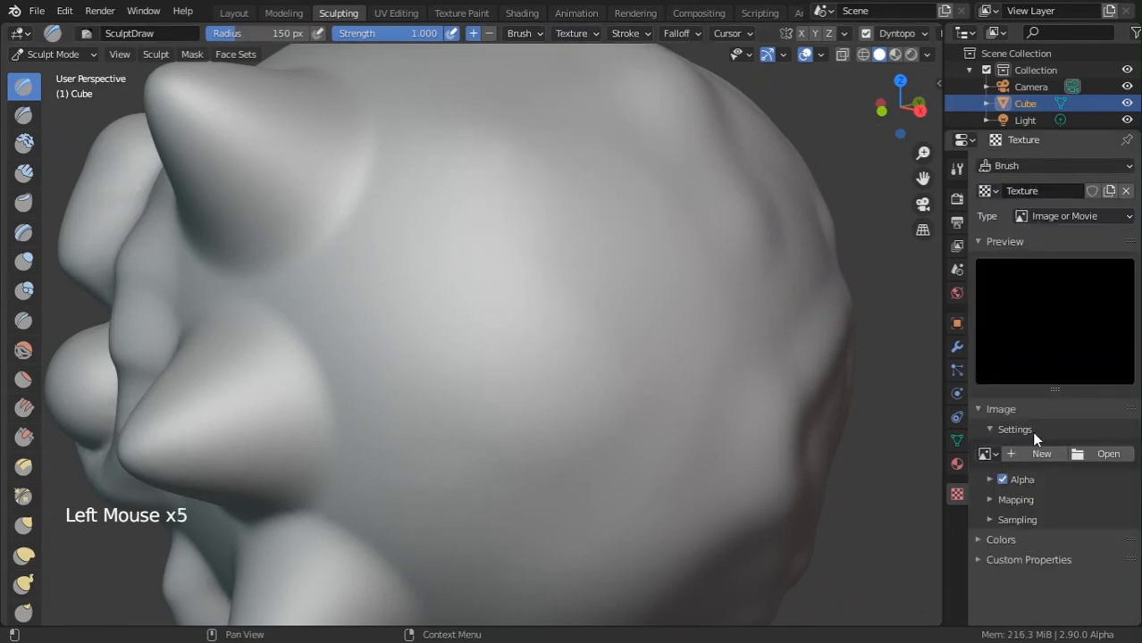
Step: Set the brush texture's type to Clouds and pull rough Anchored strokes on the sphere's smooth side next to the cones
left_click(1064, 220)
left_click(1058, 266)
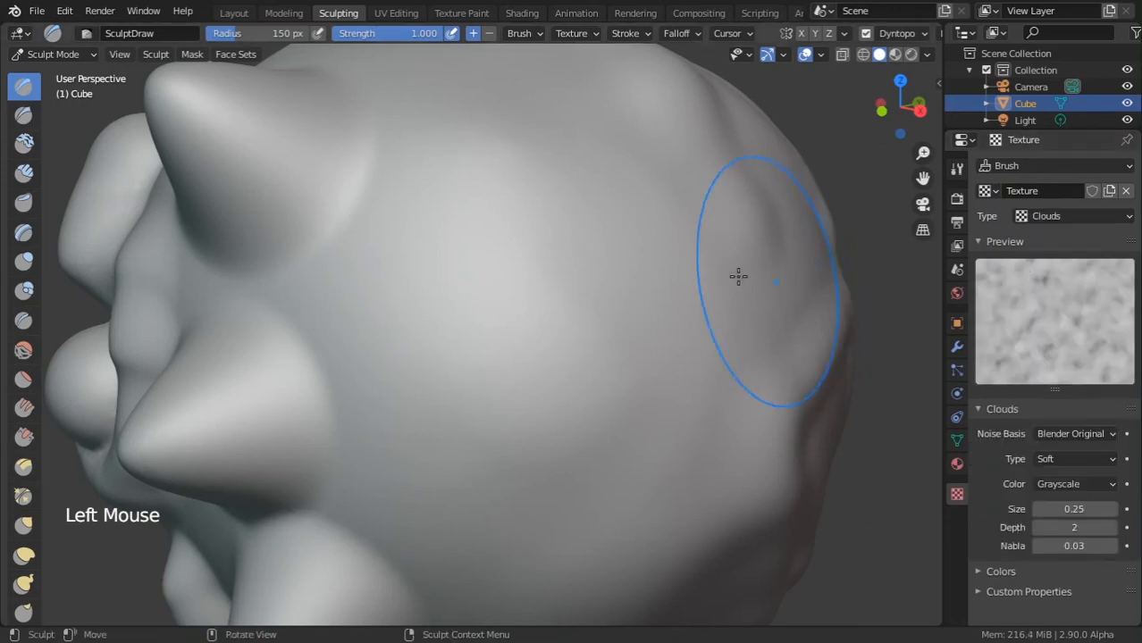
mouse_move(547, 320)
left_mouse_down()
mouse_move(642, 286)
mouse_move(665, 254)
mouse_move(601, 148)
left_mouse_up()
mouse_move(525, 128)
left_mouse_down()
mouse_move(543, 135)
mouse_move(588, 199)
mouse_move(599, 203)
mouse_move(610, 185)
left_mouse_up()
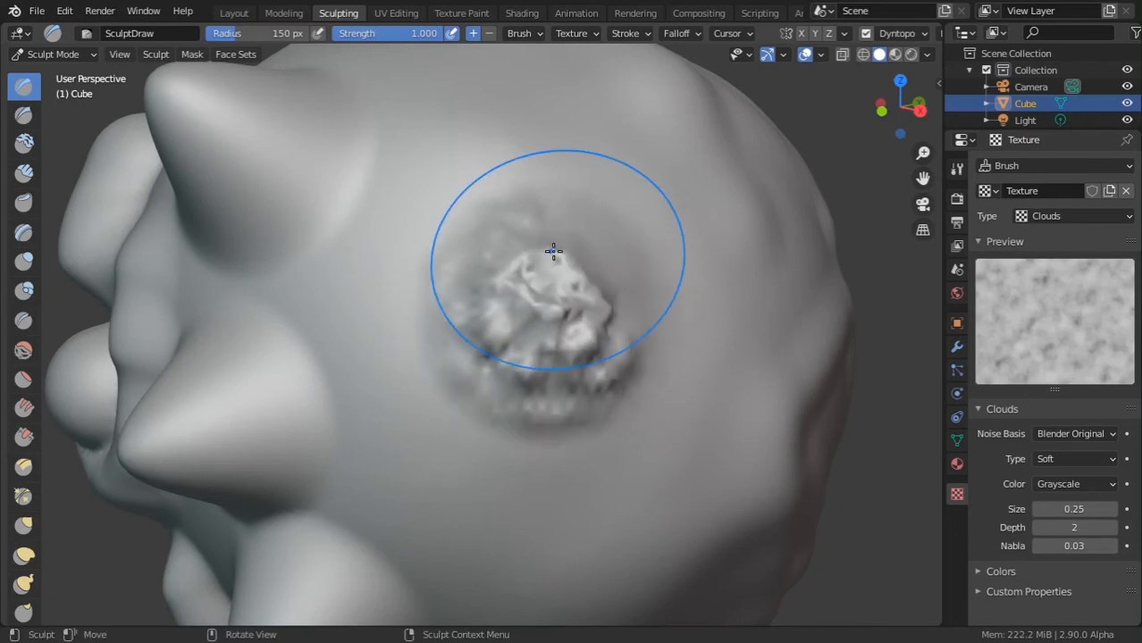
mouse_move(688, 237)
middle_mouse_down("ctrl")
mouse_move(604, 337)
mouse_move(581, 323)
middle_mouse_up("ctrl")
mouse_move(580, 323)
middle_mouse_down("ctrl")
mouse_move(566, 311)
mouse_move(344, 408)
middle_mouse_up("ctrl")
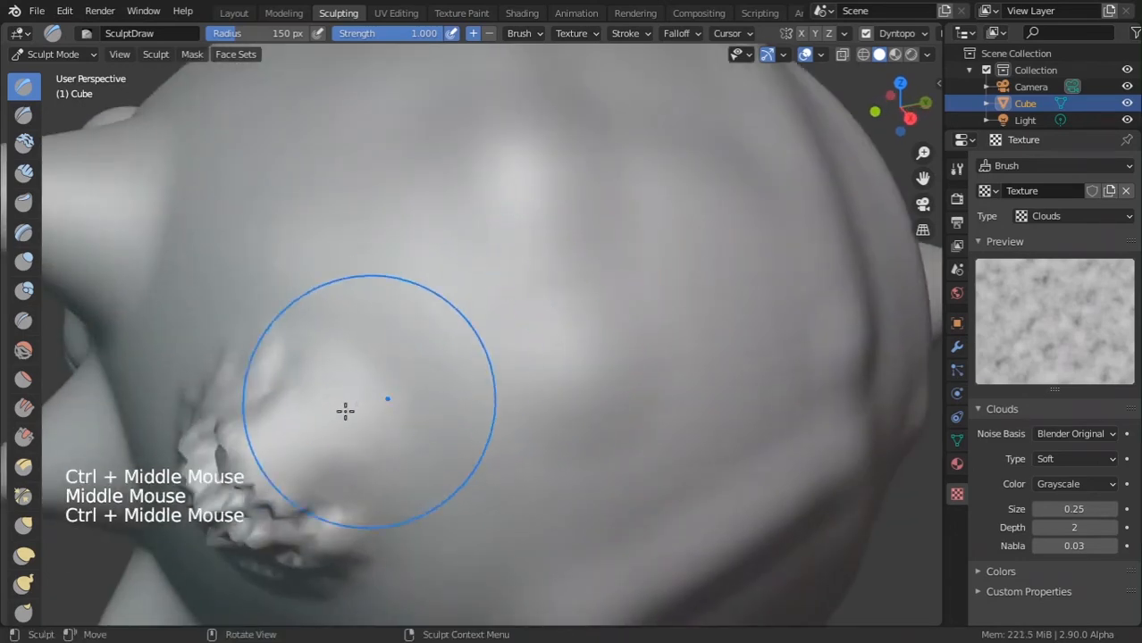
left_click_drag(344, 407, 473, 355)
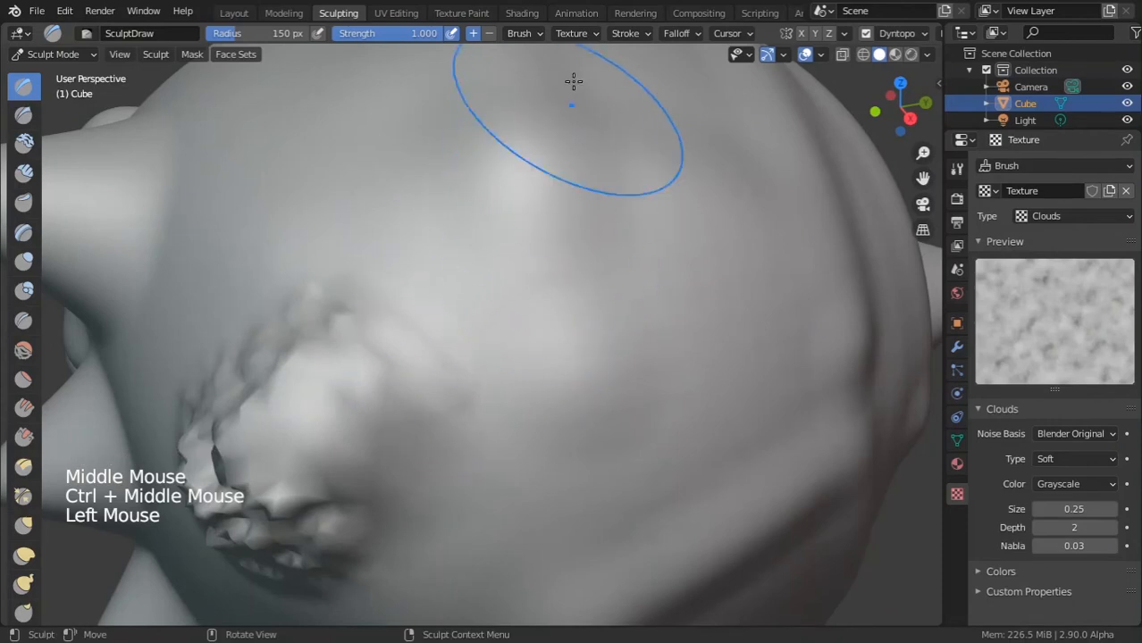
Step: Review the brush's texture mapping settings and try the Edge To Edge option of the Anchored stroke method
left_click(589, 35)
left_click(586, 37)
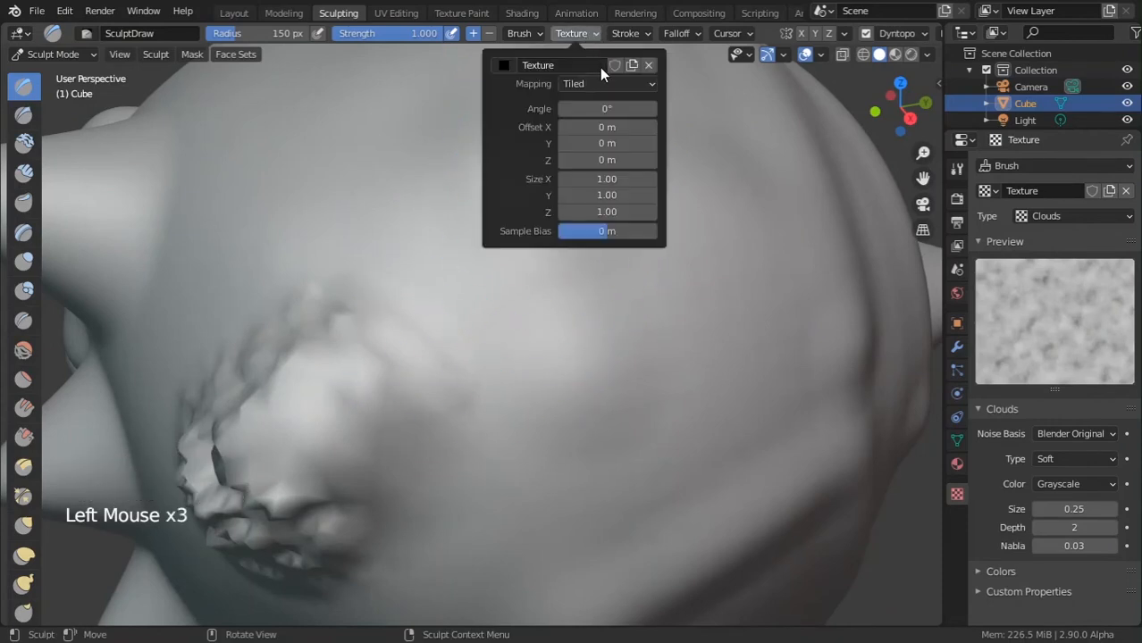
mouse_move(629, 34)
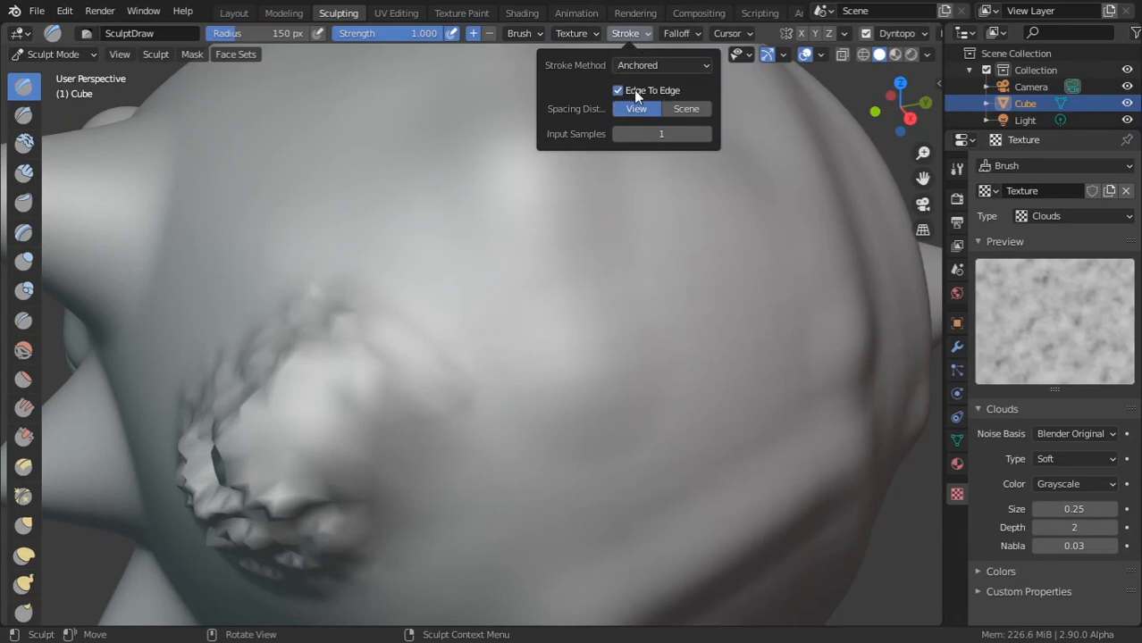
Step: Try cloud-textured Anchored strokes above the rough patch, undo them, and pull a small textured bump beside the cone instead
mouse_move(559, 350)
middle_mouse_down()
mouse_move(565, 237)
mouse_move(554, 308)
middle_mouse_up()
mouse_move(554, 308)
middle_mouse_down("ctrl")
mouse_move(541, 380)
mouse_move(510, 410)
mouse_move(479, 365)
middle_mouse_up("ctrl")
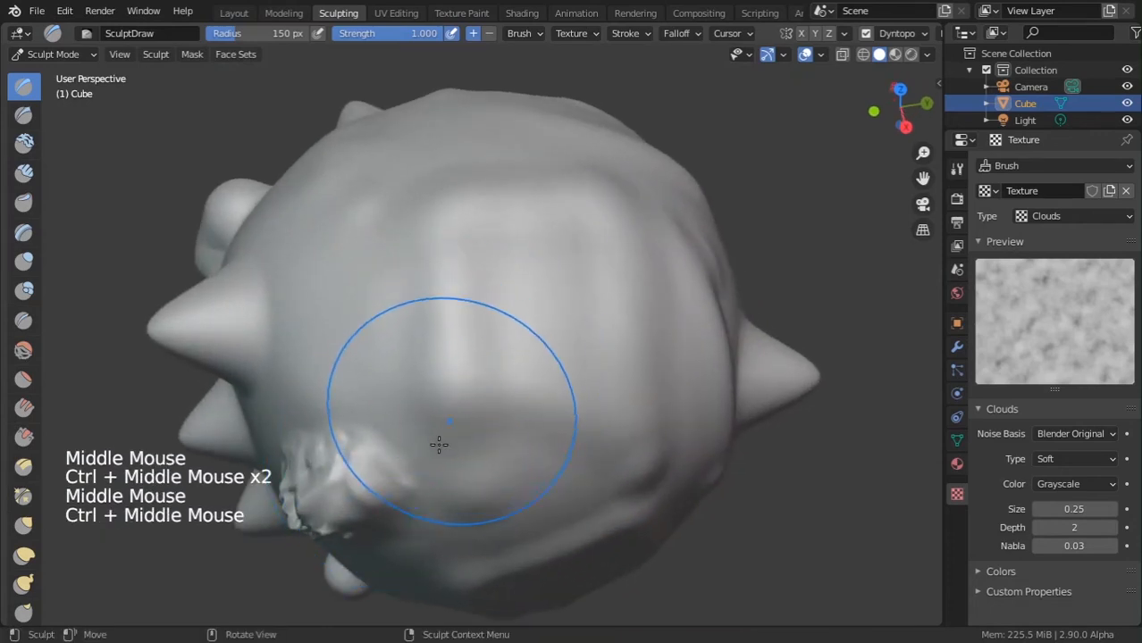
middle_click_drag(439, 445, 420, 464)
mouse_move(420, 465)
middle_mouse_down()
mouse_move(401, 483)
mouse_move(446, 451)
mouse_move(374, 474)
middle_mouse_up()
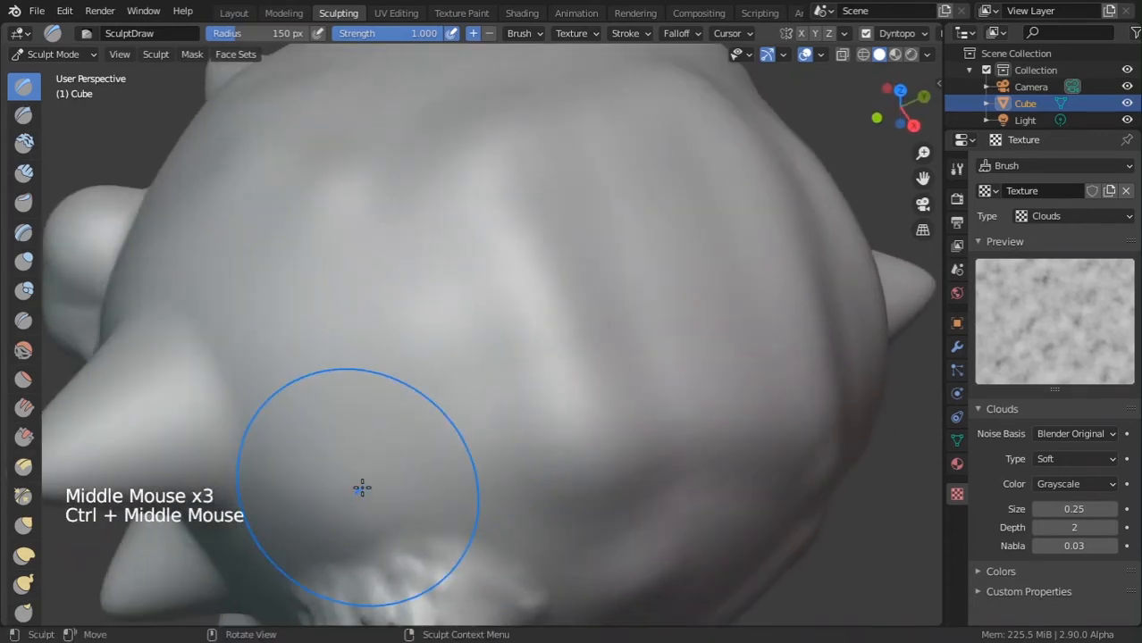
left_click_drag(362, 484, 475, 327)
key("ctrl+z")
left_click(367, 461)
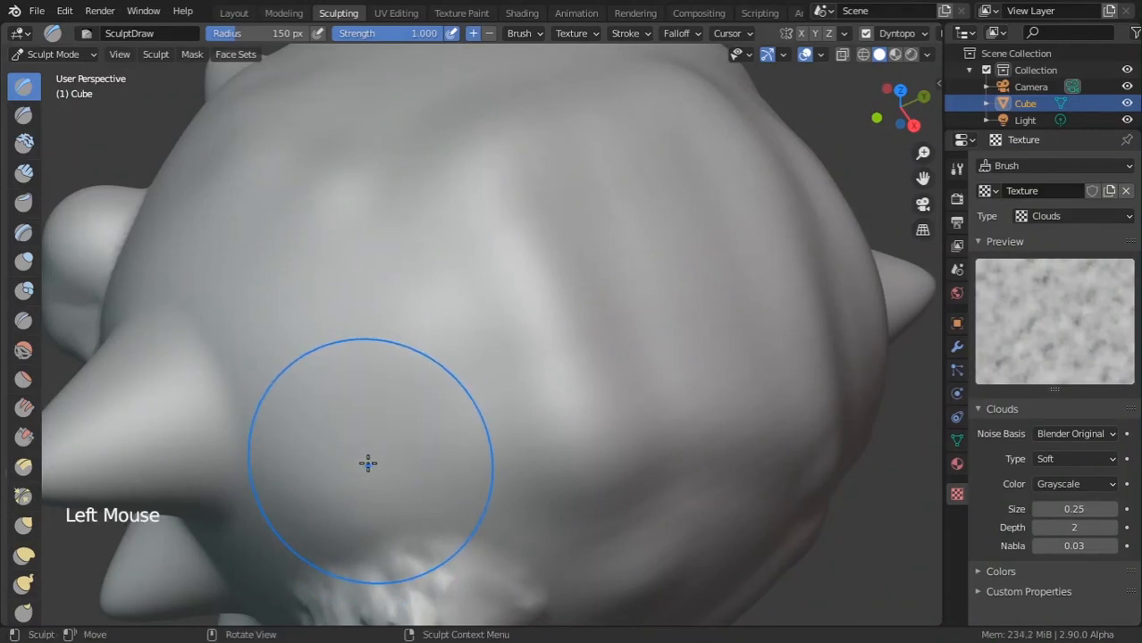
left_click_drag(402, 442, 520, 300)
key("ctrl+z")
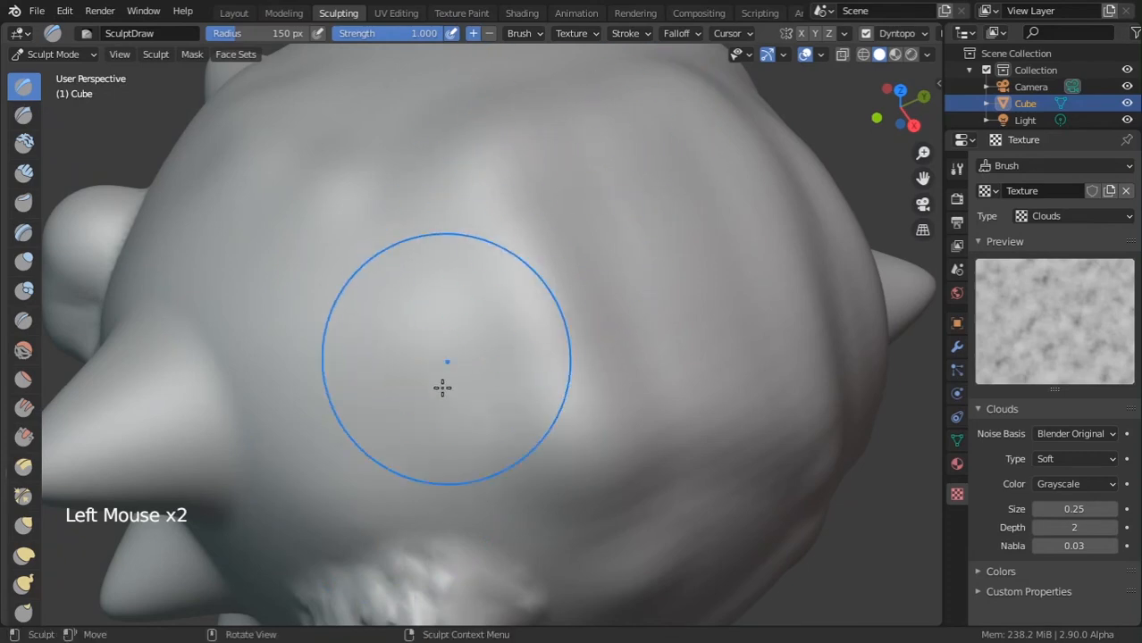
mouse_move(378, 340)
left_mouse_down()
mouse_move(377, 240)
mouse_move(387, 243)
left_mouse_up()
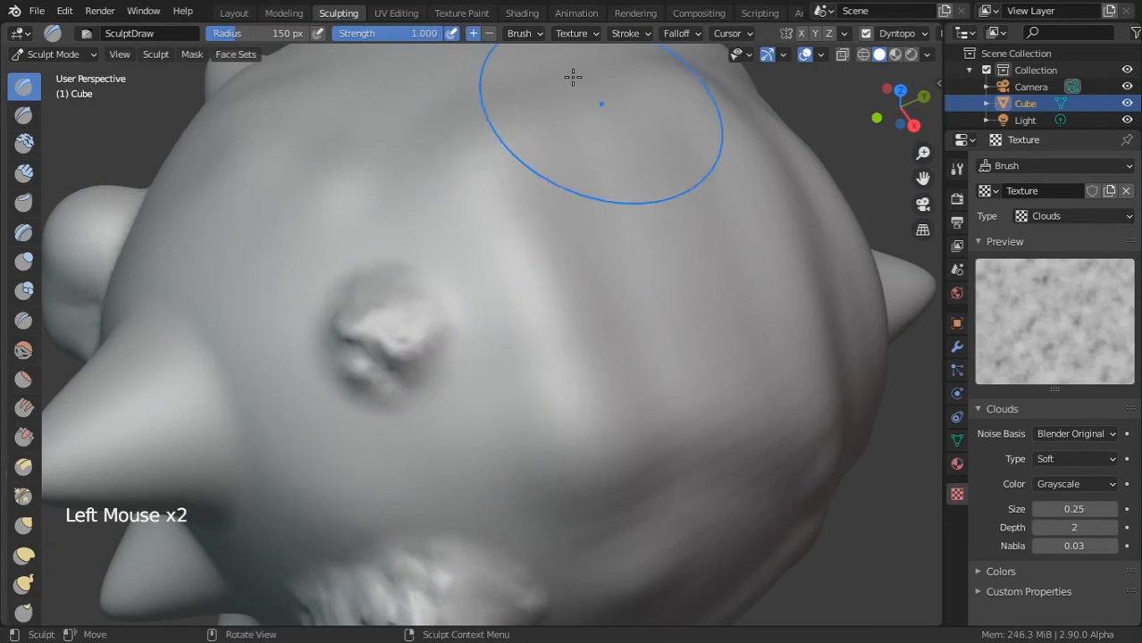
Step: Change the brush's stroke method to Line and reduce the brush radius to 70 px
left_click(564, 34)
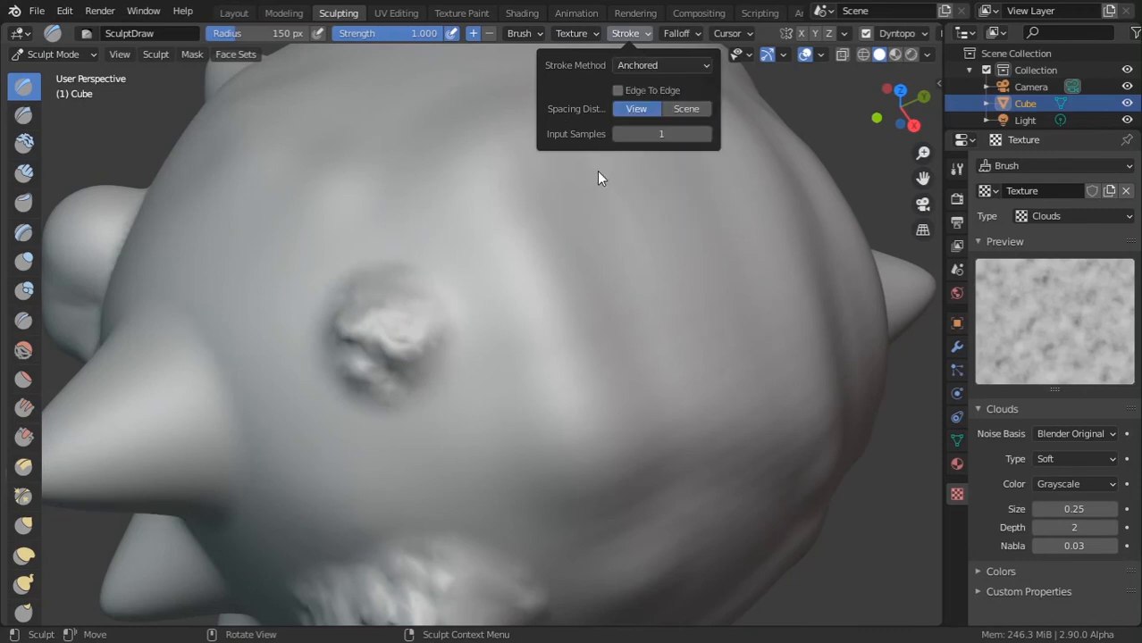
left_click(661, 64)
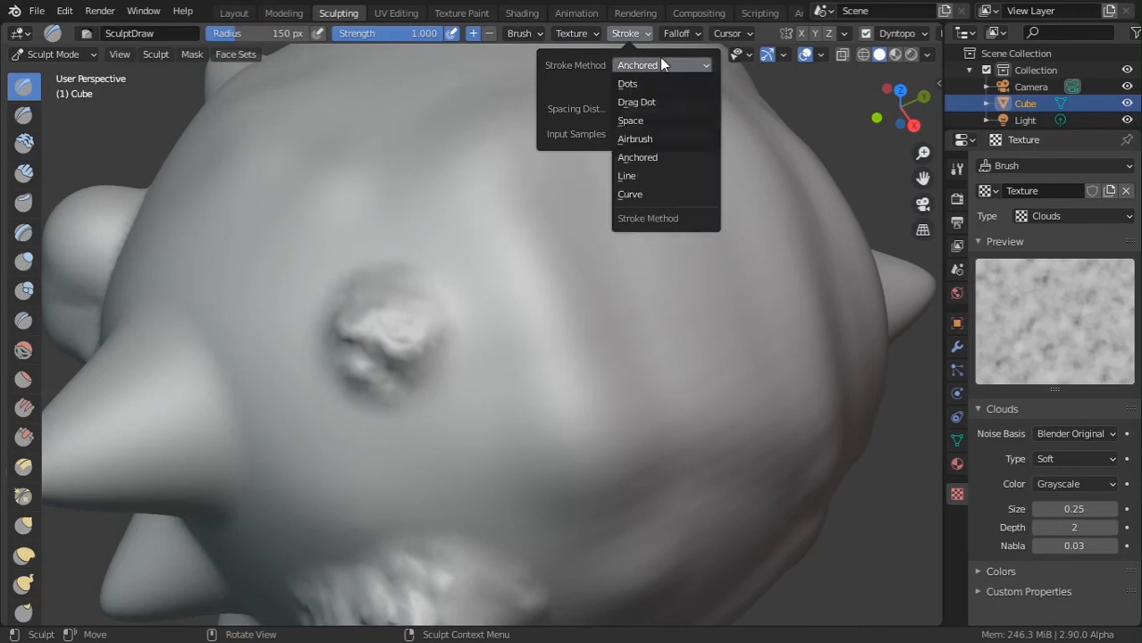
left_click(636, 176)
mouse_move(515, 362)
middle_mouse_down("ctrl")
mouse_move(467, 389)
mouse_move(522, 319)
middle_mouse_up("ctrl")
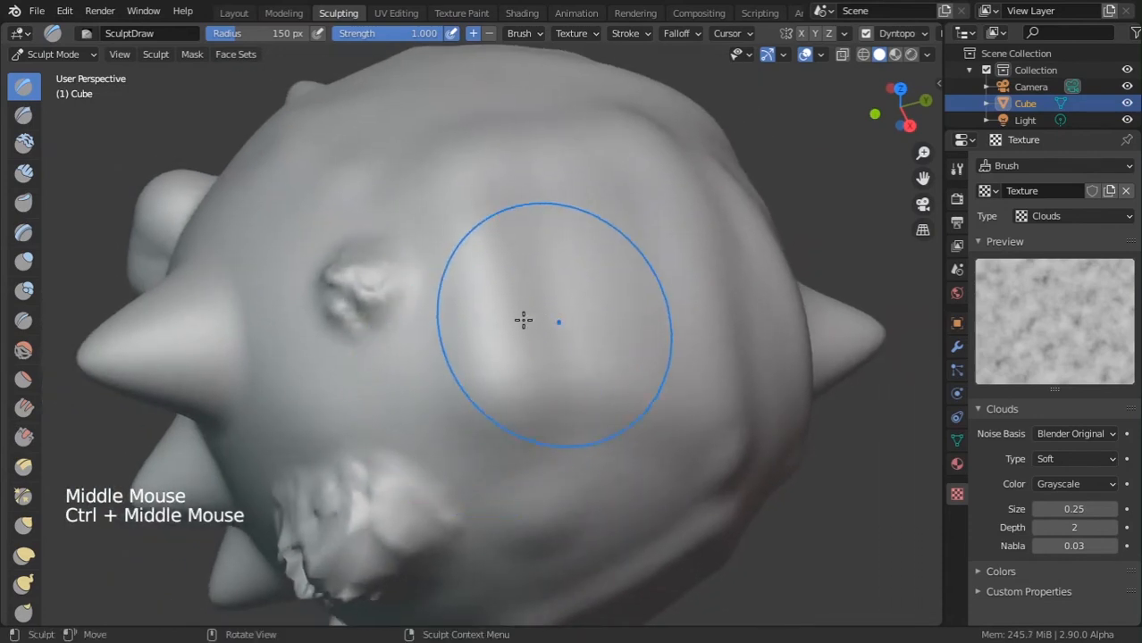
key("f")
key("f")
key("Escape")
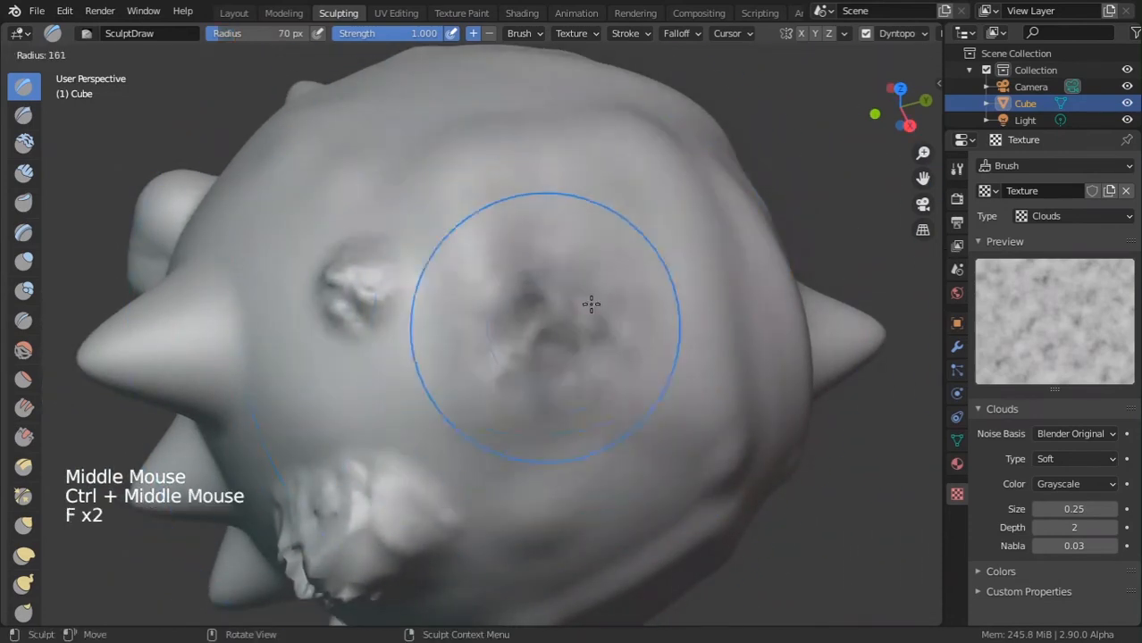
Step: Remove the Clouds texture from the brush
left_click(1053, 215)
left_click(1124, 193)
left_click(1123, 193)
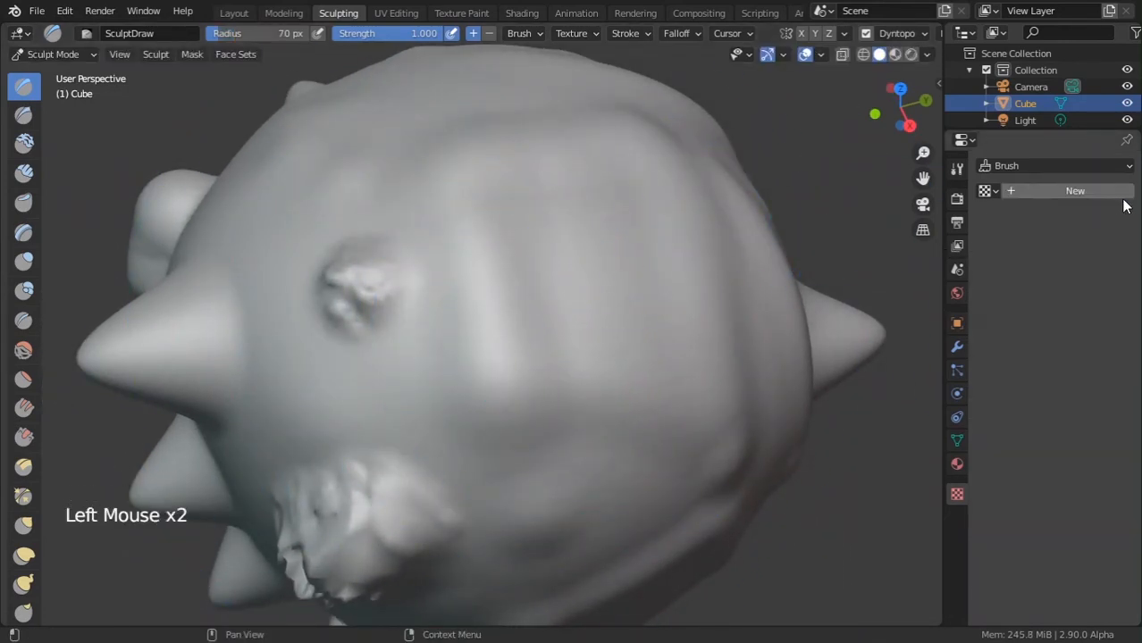
left_click(552, 33)
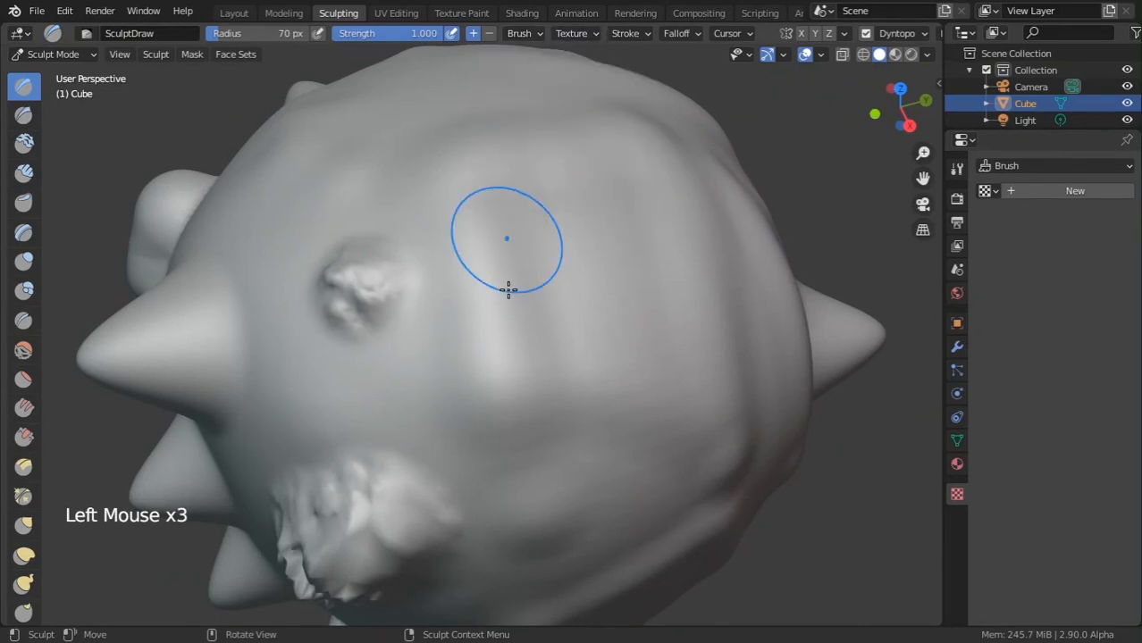
Step: Draw three straight Line-stroke ridges forming a triangle on the smooth area beside the textured bump
left_click_drag(479, 346, 645, 147)
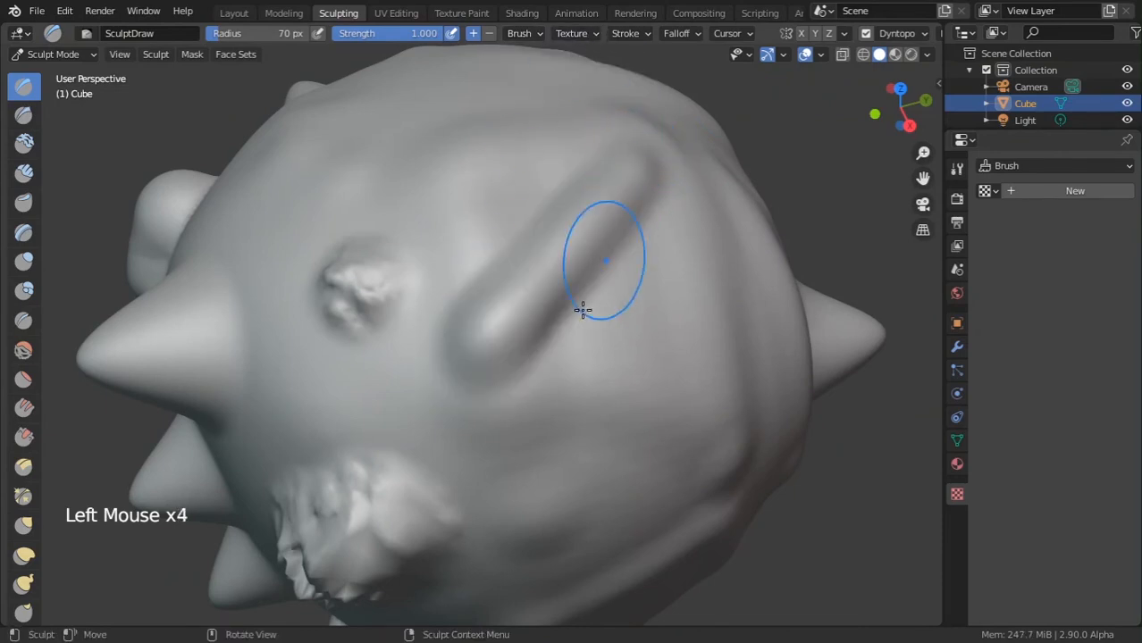
middle_click_drag(580, 311, 535, 245)
left_click_drag(548, 185, 535, 264)
left_click_drag(516, 449, 516, 450)
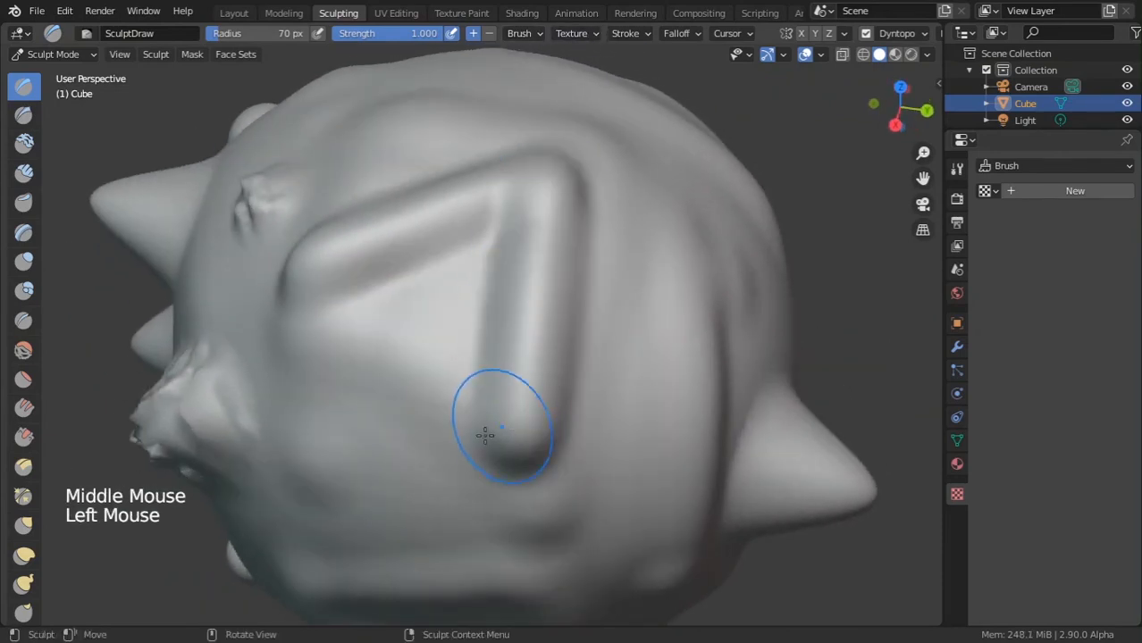
mouse_move(314, 288)
left_mouse_down()
mouse_move(474, 428)
mouse_move(504, 426)
left_mouse_up()
Step: Draw connected straight ridges from the triangle past the nearby cone, branching to either side of it
mouse_move(503, 426)
middle_mouse_down()
mouse_move(454, 334)
mouse_move(474, 374)
mouse_move(421, 339)
mouse_move(334, 239)
middle_mouse_up()
left_click_drag(334, 238, 510, 317)
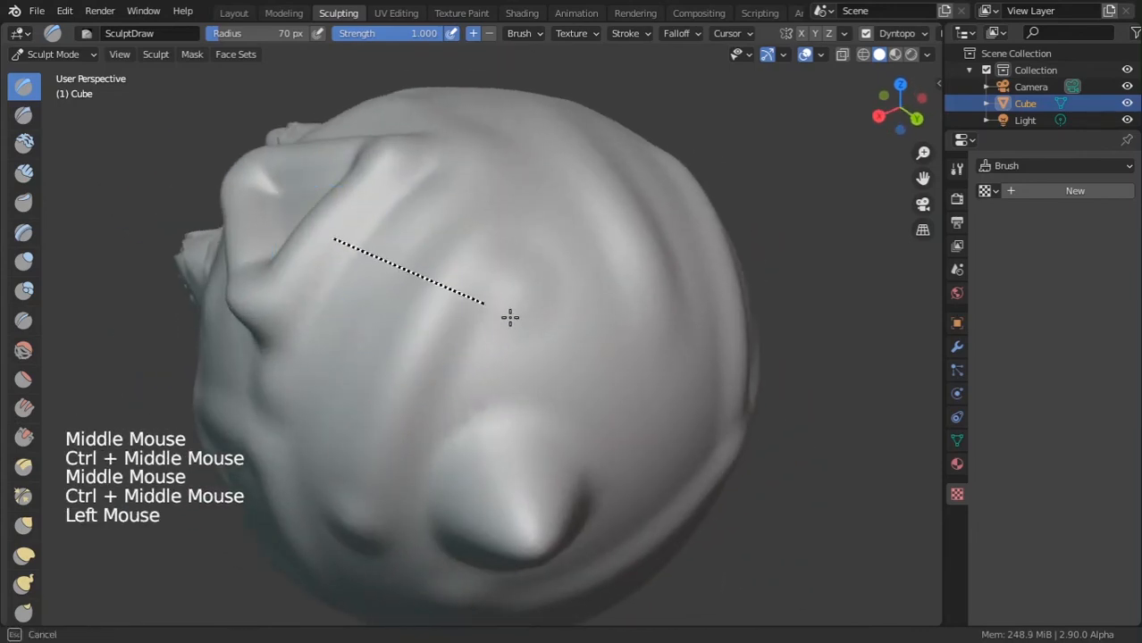
left_click_drag(556, 392, 631, 313)
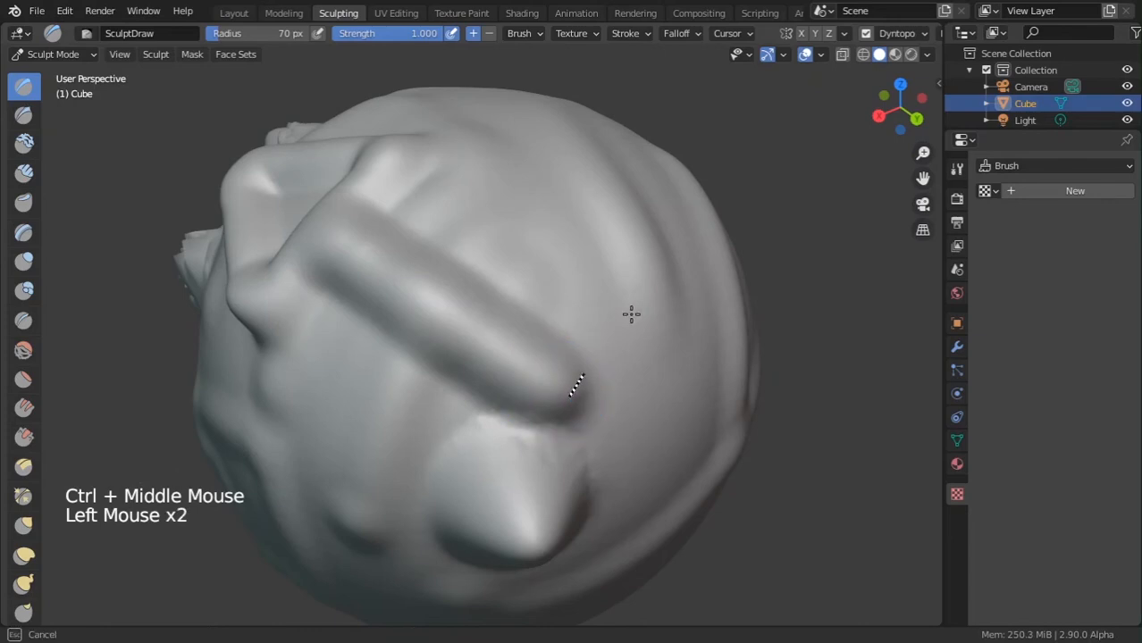
left_click_drag(689, 218, 689, 219)
middle_click_drag(529, 389, 522, 341)
left_click_drag(532, 286, 533, 286)
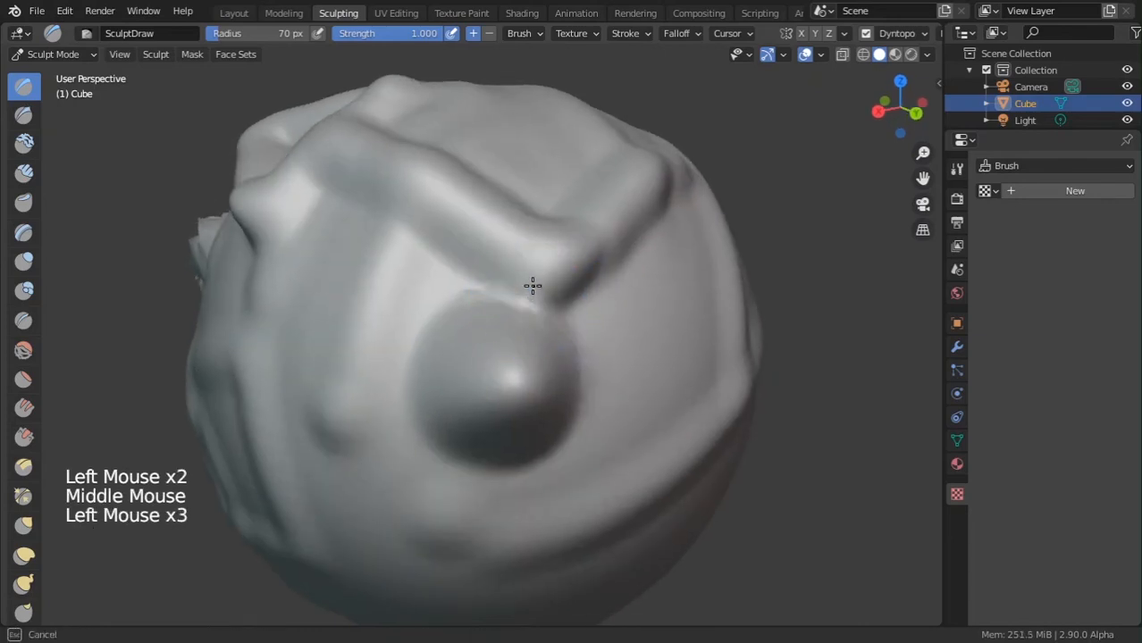
left_click_drag(377, 464, 375, 466)
Step: Draw a long straight ridge linking the ridge beside the cone back to the triangle
middle_click_drag(438, 393, 569, 339)
mouse_move(554, 329)
middle_mouse_down()
mouse_move(523, 334)
mouse_move(502, 373)
middle_mouse_up()
mouse_move(594, 413)
left_mouse_down()
mouse_move(442, 262)
mouse_move(419, 202)
left_mouse_up()
middle_click_drag(458, 254, 518, 266)
mouse_move(509, 273)
middle_mouse_down()
mouse_move(540, 265)
mouse_move(541, 290)
middle_mouse_up()
middle_click_drag(542, 285, 548, 269)
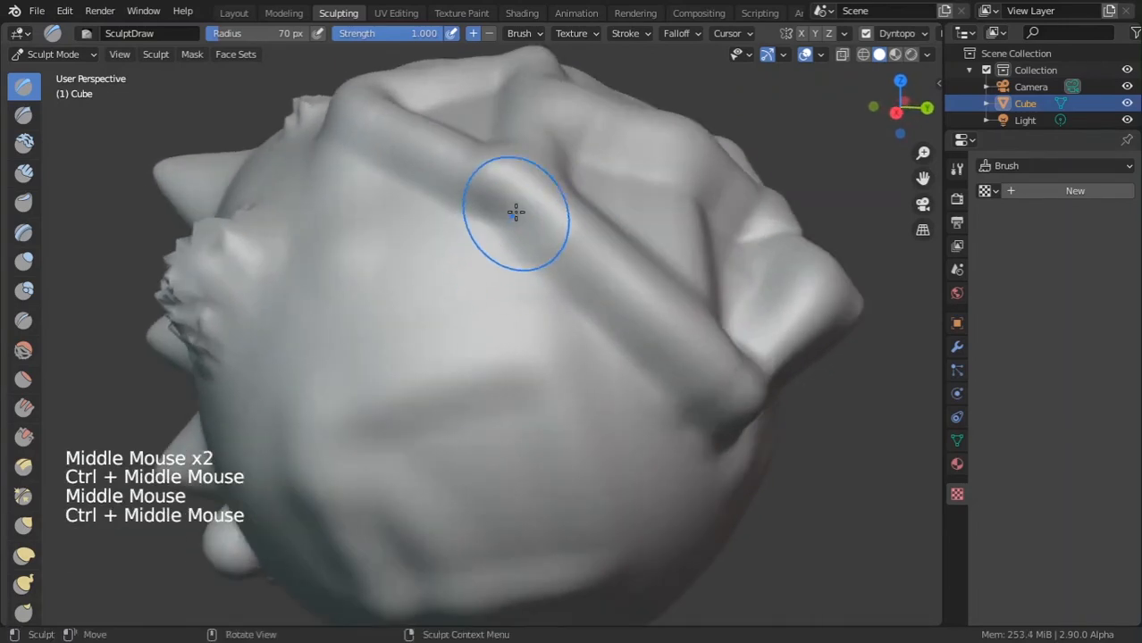
Step: Add more straight Line-stroke ridges around the sphere, including an angled pair on the smooth area above the textured bump
left_click_drag(517, 209, 395, 433)
mouse_move(395, 433)
middle_mouse_down()
mouse_move(542, 340)
mouse_move(451, 350)
middle_mouse_up()
middle_click_drag(451, 351, 424, 342)
left_click_drag(423, 341, 658, 301)
left_click_drag(407, 337, 548, 136)
mouse_move(547, 136)
middle_mouse_down()
mouse_move(540, 291)
mouse_move(517, 248)
middle_mouse_up()
left_click_drag(517, 239, 334, 255)
Step: Change the brush's stroke method to Curve and bring a smooth side of the sphere into view
left_click(627, 33)
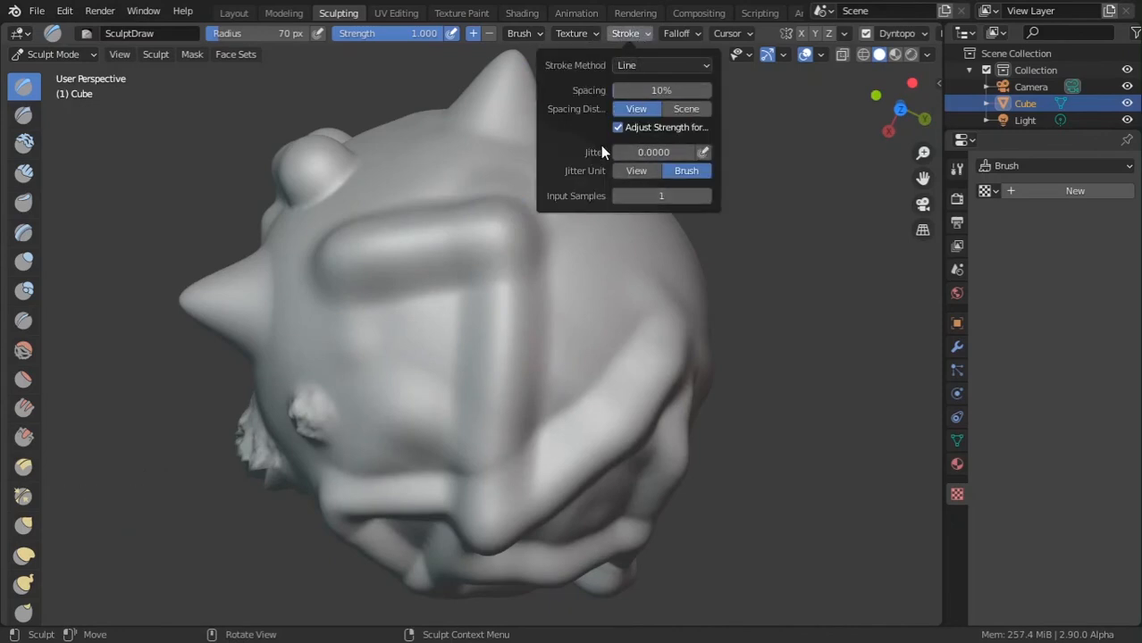
left_click(657, 63)
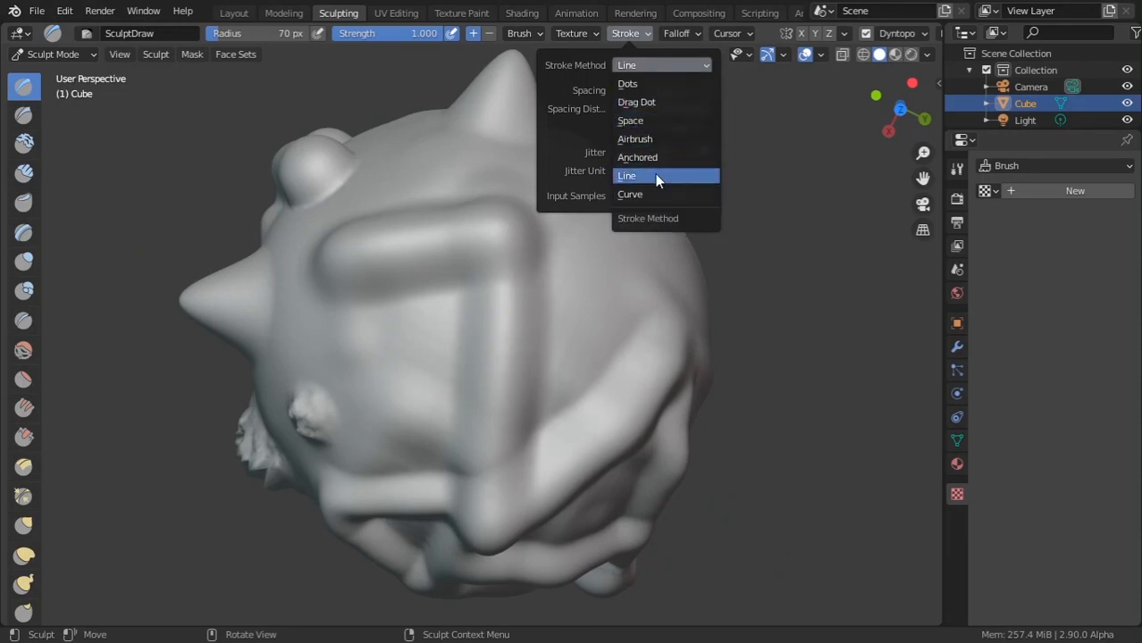
left_click(647, 194)
mouse_move(558, 295)
middle_mouse_down()
mouse_move(413, 349)
mouse_move(495, 282)
mouse_move(500, 259)
mouse_move(554, 286)
mouse_move(515, 255)
middle_mouse_up()
middle_click_drag(515, 255, 506, 215, "shift")
Step: Place paint-curve points at the middle of the sphere's smooth side and try to sculpt along them
left_click(470, 307)
left_click(518, 260)
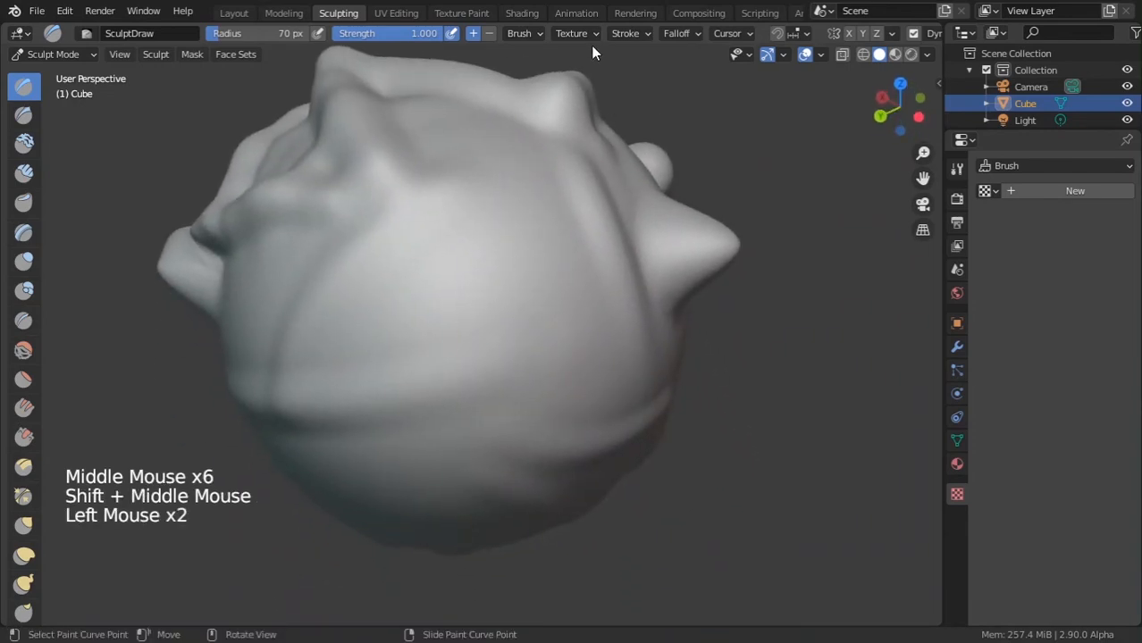
left_click(430, 322, "ctrl")
left_click(436, 300, "ctrl")
right_click(431, 298, "ctrl")
left_click(431, 298, "ctrl")
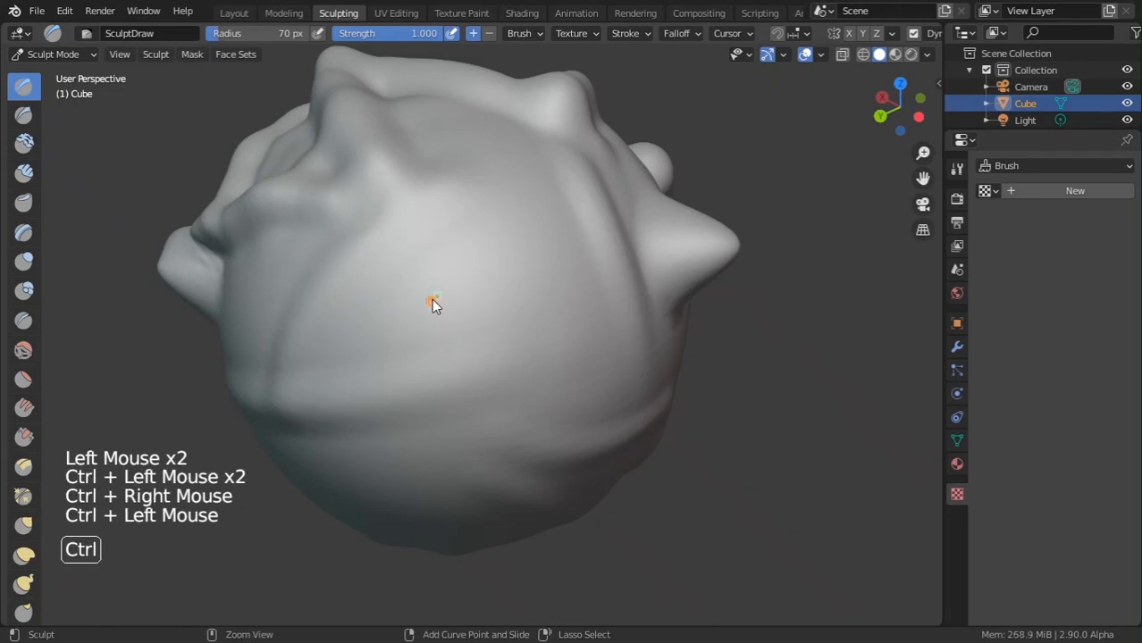
left_click(433, 300, "ctrl")
left_click(433, 302, "ctrl")
right_click(433, 302, "ctrl")
Step: Go back and forth through the undo history to remove the extra paint-curve point, keeping only the first one
key("ctrl+z")
key("ctrl+z")
key("ctrl+z")
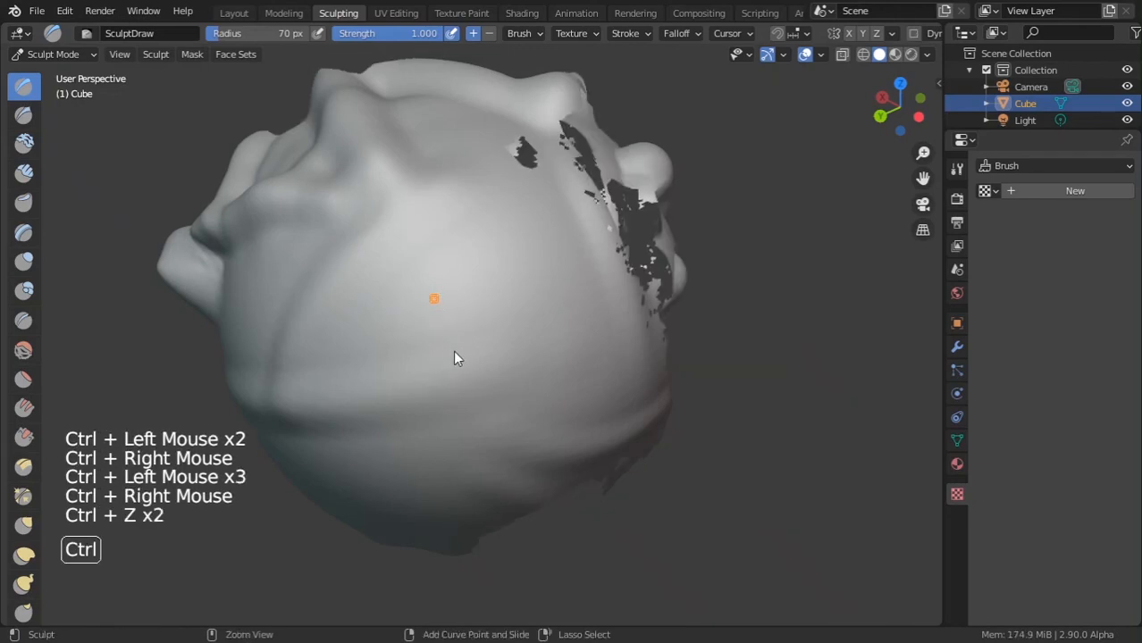
key("ctrl+shift+z")
key("ctrl+shift+z")
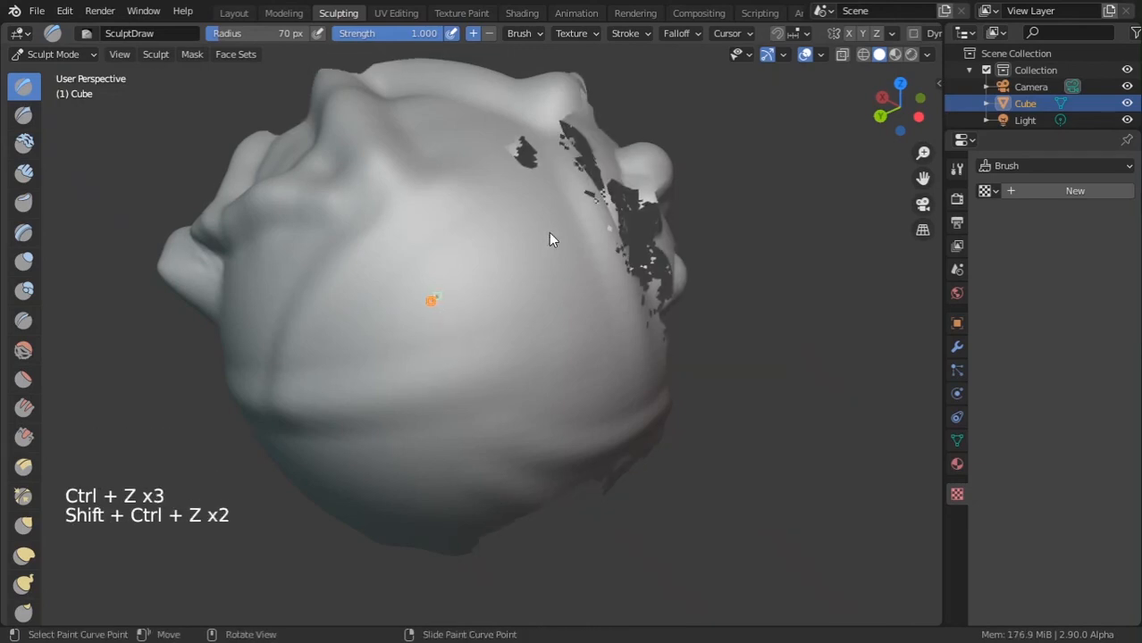
mouse_move(550, 240)
middle_mouse_down()
mouse_move(478, 260)
mouse_move(472, 241)
mouse_move(543, 206)
middle_mouse_up()
key("ctrl+z")
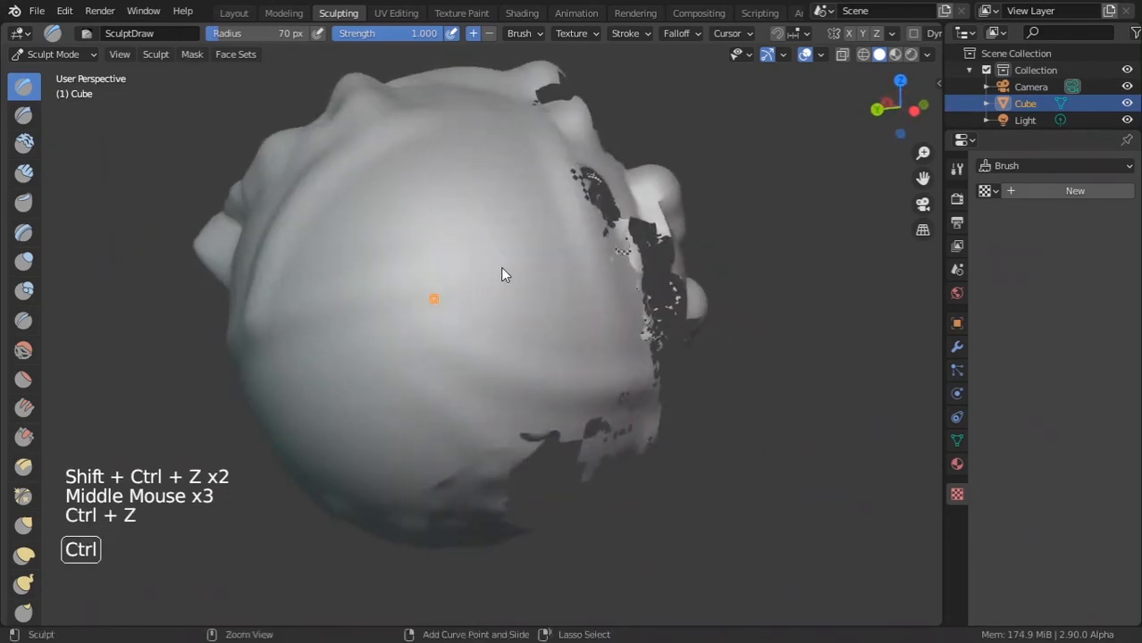
Step: Try adjusting the remaining paint-curve point and re-enable Dyntopo on the mesh
left_click(513, 252)
left_click_drag(515, 251, 561, 233)
left_click(912, 34)
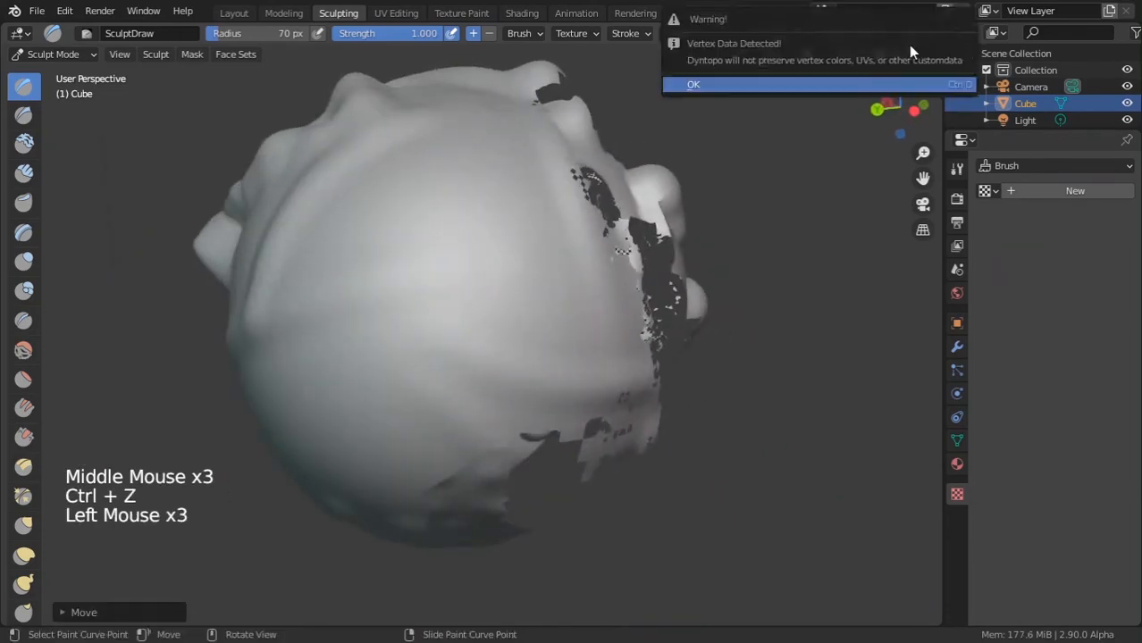
left_click(862, 82)
Step: Stretch the paint-curve point's handle into a long line across the smooth side of the sphere
mouse_move(548, 232)
middle_mouse_down()
mouse_move(525, 255)
mouse_move(540, 275)
mouse_move(427, 320)
mouse_move(446, 272)
mouse_move(454, 281)
middle_mouse_up()
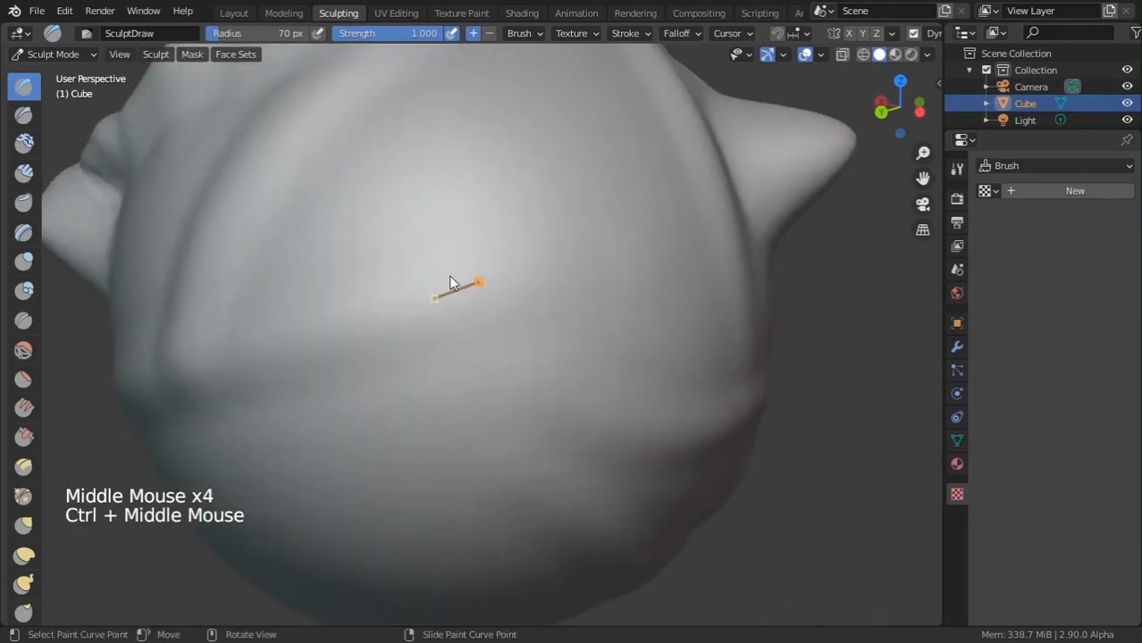
key("ctrl+z")
mouse_move(486, 280)
left_mouse_down()
mouse_move(487, 294)
mouse_move(543, 310)
mouse_move(610, 232)
left_mouse_up()
Step: Add a second paint-curve point beside the first on the sphere's smooth side and sculpt a short ridge along the curve
mouse_move(348, 376)
middle_mouse_down("shift")
mouse_move(407, 237)
mouse_move(385, 343)
middle_mouse_up("shift")
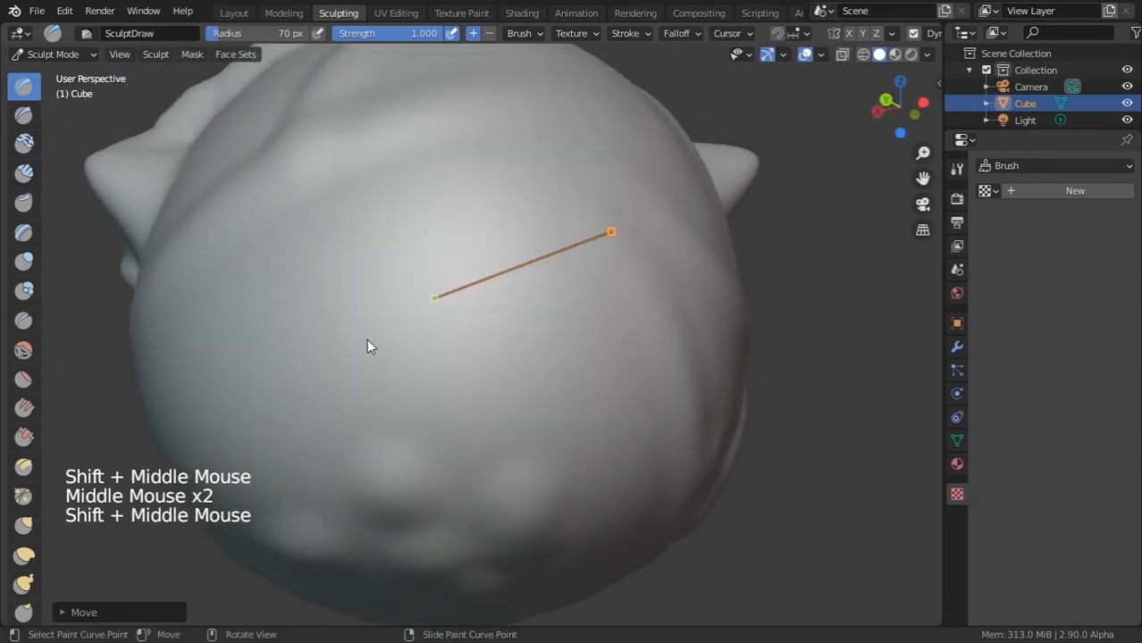
mouse_move(387, 304)
right_mouse_down("ctrl")
mouse_move(377, 284)
mouse_move(375, 300)
right_mouse_up("ctrl")
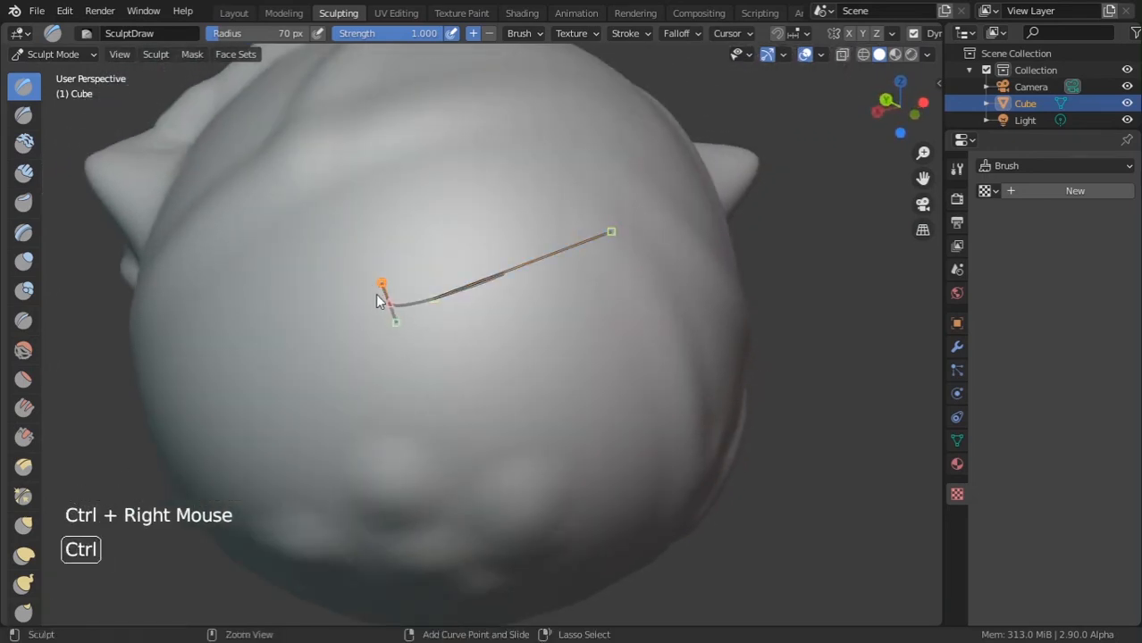
left_click(425, 254, "ctrl")
Step: Extend the paint curve with four more points winding across the sphere's smooth side and sculpt a ridge along the whole curve
right_click(273, 305, "ctrl")
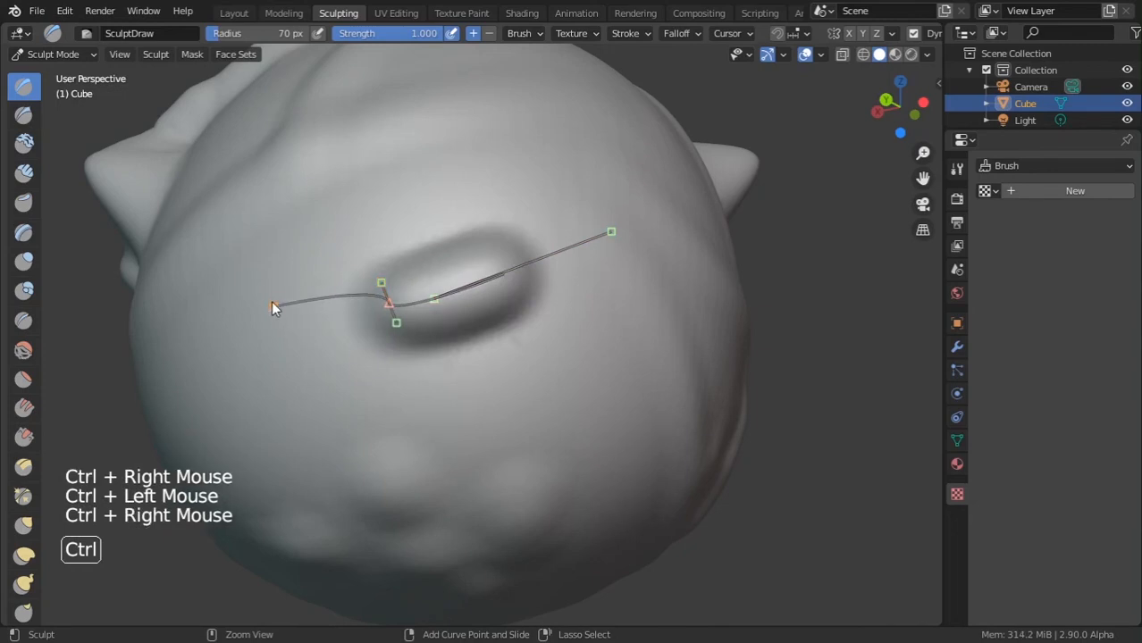
mouse_move(321, 190)
right_mouse_down("ctrl")
mouse_move(379, 128)
mouse_move(426, 168)
right_mouse_up("ctrl")
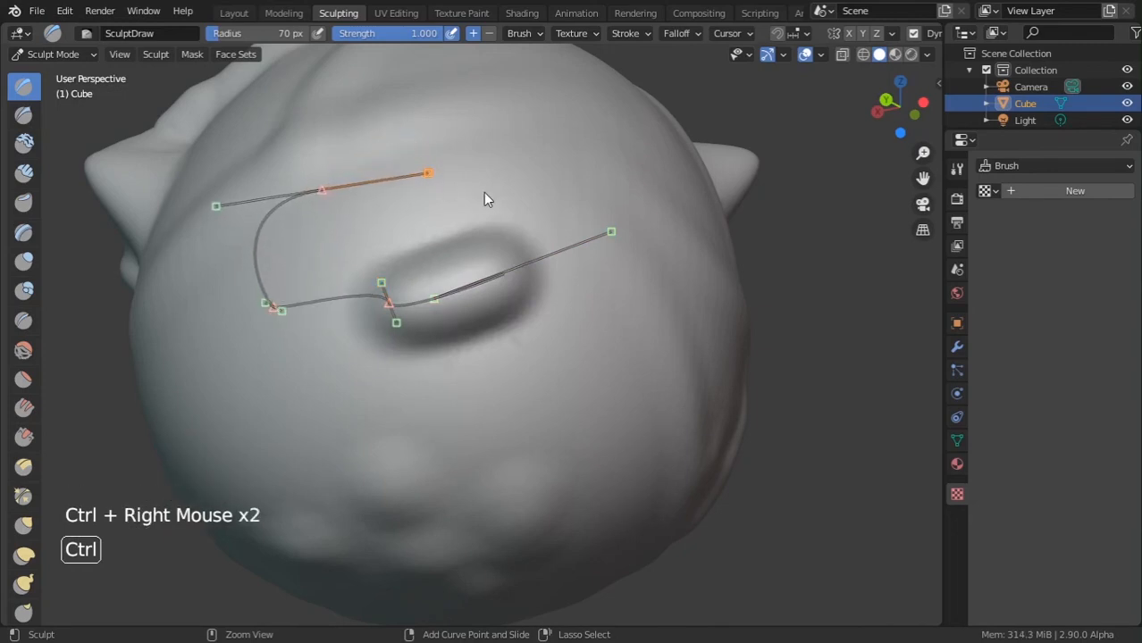
mouse_move(490, 193)
right_mouse_down("ctrl")
mouse_move(553, 168)
mouse_move(546, 126)
right_mouse_up("ctrl")
mouse_move(625, 130)
right_mouse_down("ctrl")
mouse_move(647, 135)
mouse_move(652, 185)
mouse_move(639, 214)
right_mouse_up("ctrl")
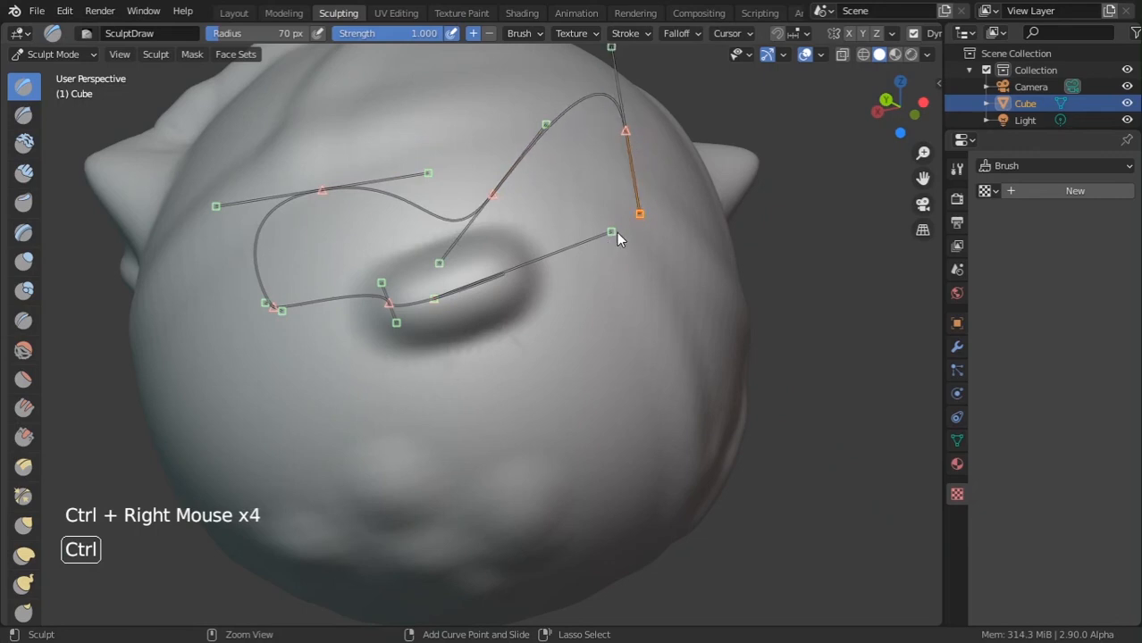
left_click(616, 233, "ctrl")
left_click(539, 382)
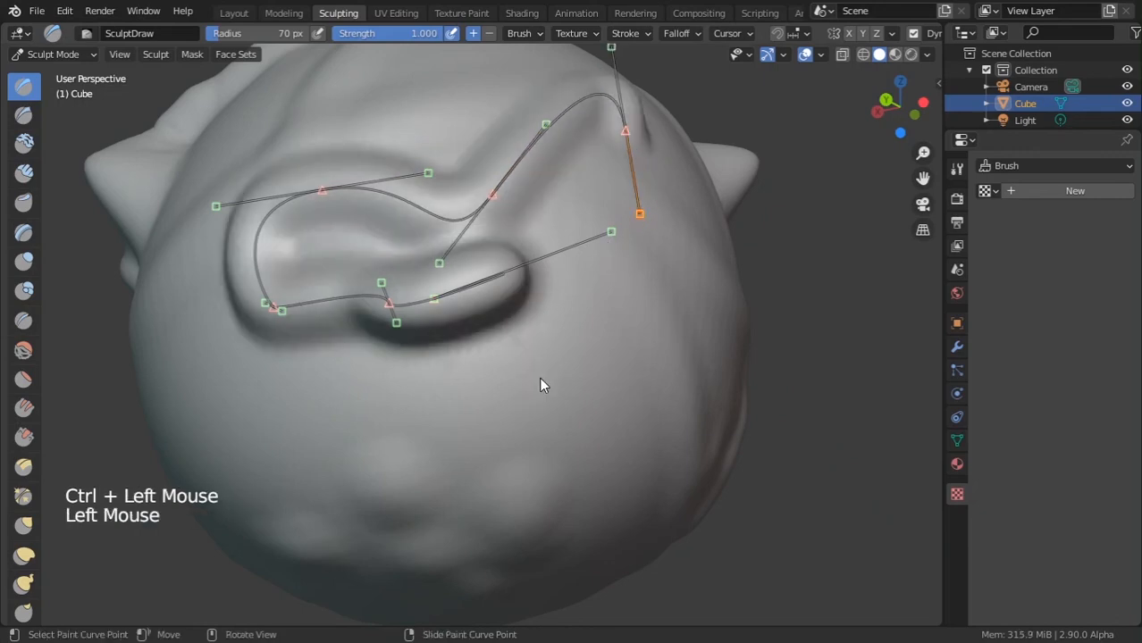
Step: Sculpt along the same paint curve on the side of the sphere next to the pointed horn
key("shift")
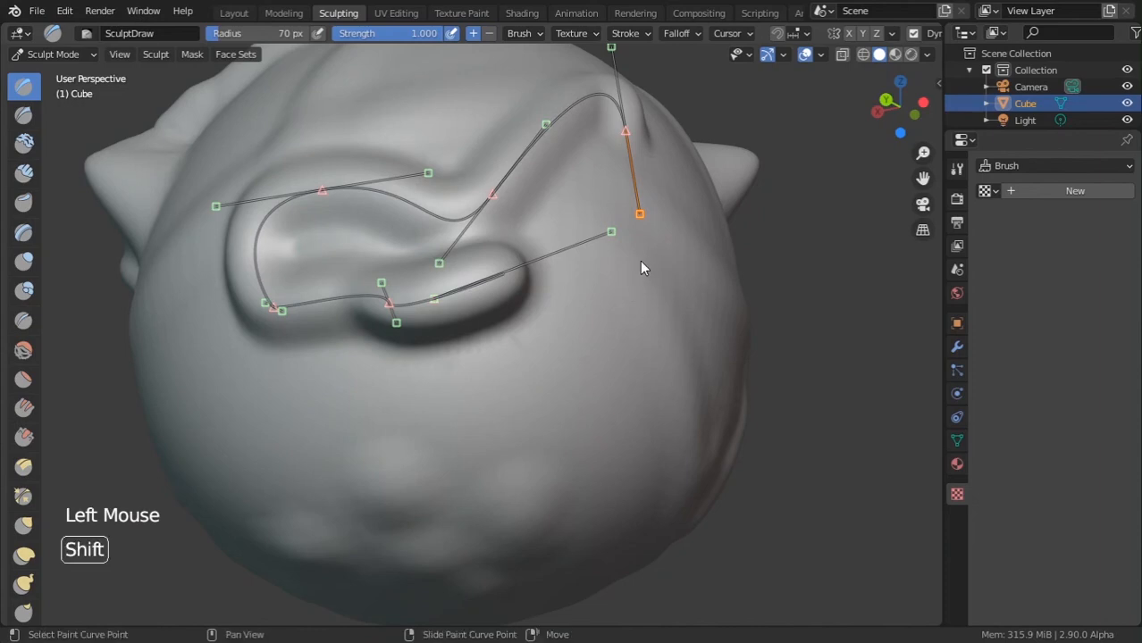
left_click(629, 275, "shift")
mouse_move(630, 275)
middle_mouse_down()
mouse_move(580, 263)
mouse_move(490, 367)
mouse_move(661, 382)
middle_mouse_up()
left_click(489, 362)
left_click(527, 372)
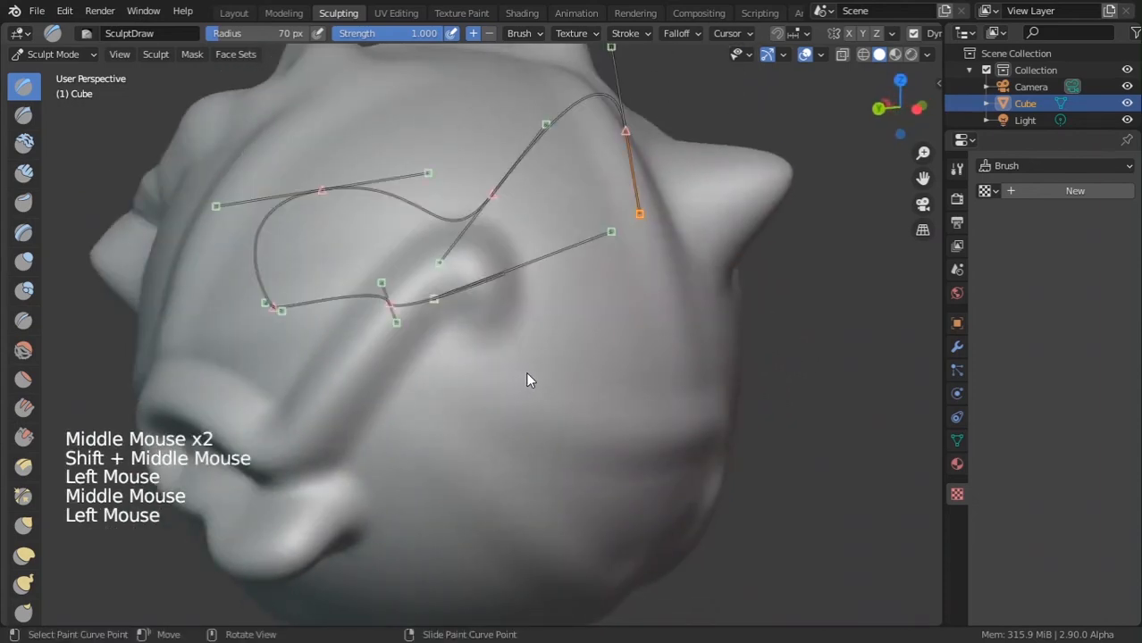
left_click(490, 262)
left_click(498, 271, "ctrl")
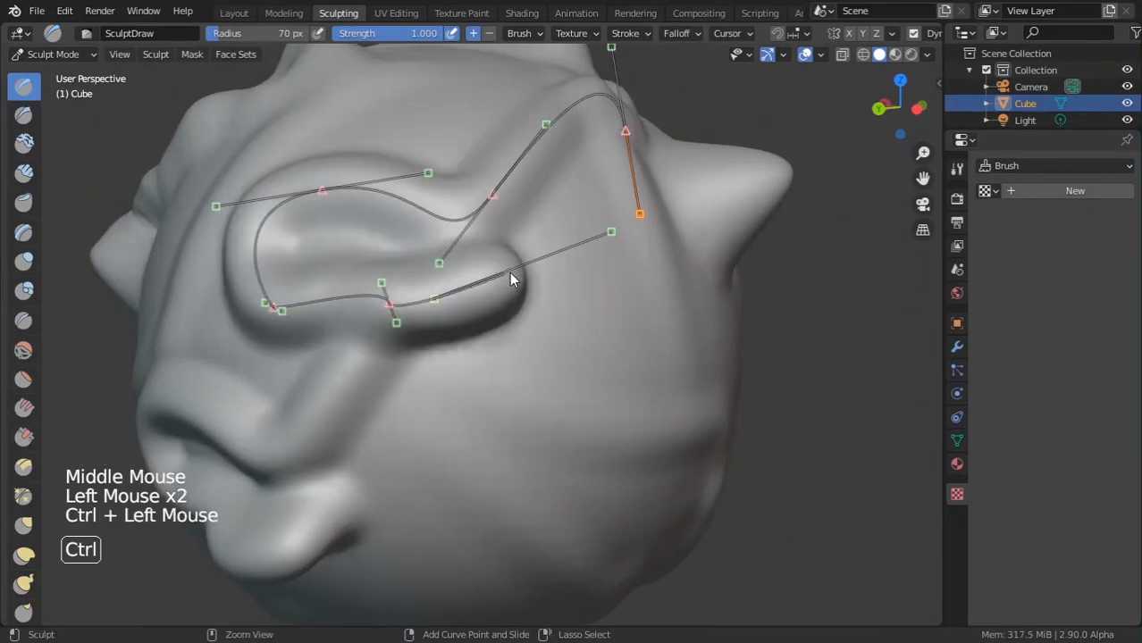
left_click(511, 277, "ctrl")
Step: Repeat the paint-curve stroke several times on a further side of the sphere near the rounded lumps
middle_click_drag(548, 329, 476, 377)
left_click(445, 296, "ctrl")
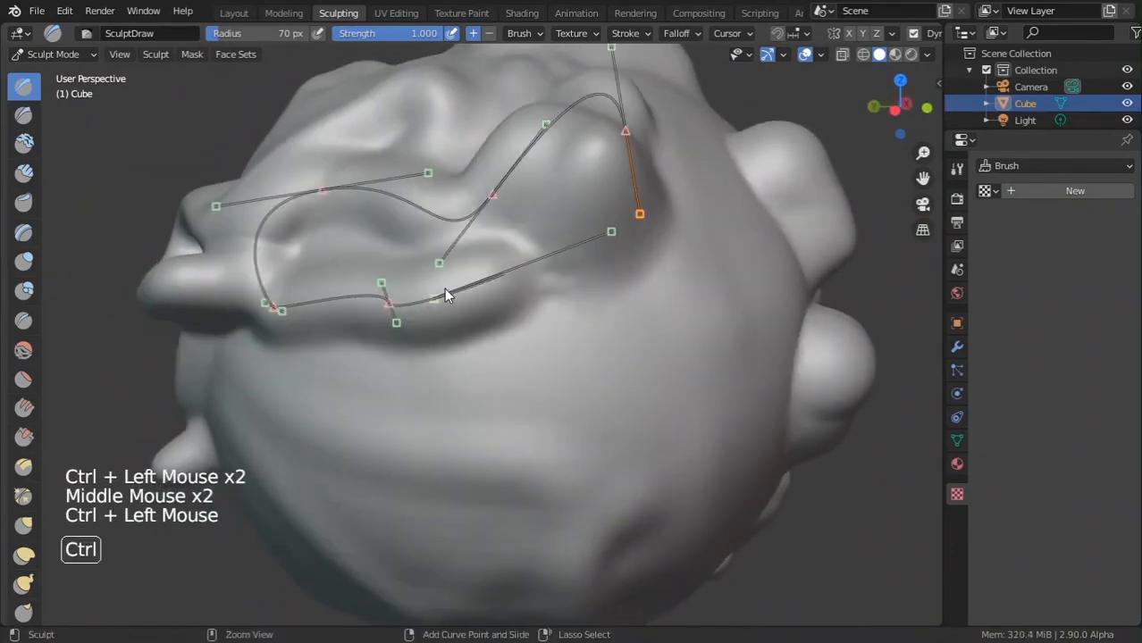
left_click(452, 298, "ctrl")
left_click(452, 299, "ctrl")
Step: Extend the paint curve with three more points looping below the existing shape and sculpt along it on another side
mouse_move(464, 303)
middle_mouse_down()
mouse_move(599, 331)
mouse_move(550, 369)
mouse_move(535, 410)
mouse_move(499, 393)
middle_mouse_up()
mouse_move(468, 320)
right_mouse_down("ctrl")
mouse_move(508, 366)
mouse_move(479, 394)
right_mouse_up("ctrl")
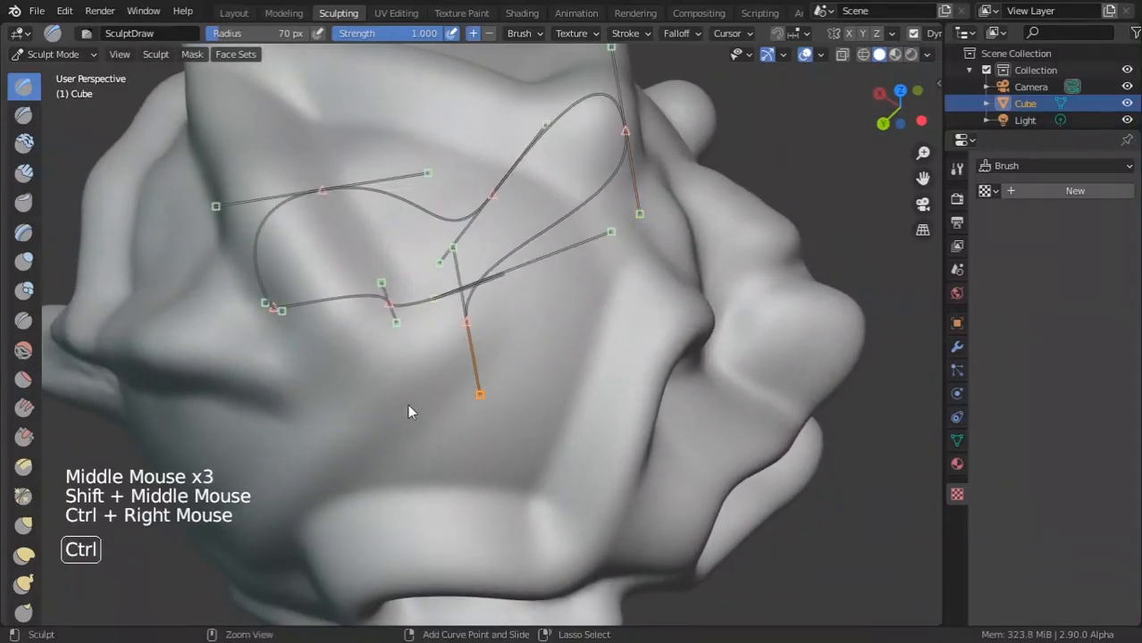
right_click_drag(295, 416, 465, 442, "ctrl")
mouse_move(517, 385)
right_mouse_down("ctrl")
mouse_move(603, 298)
mouse_move(597, 286)
right_mouse_up("ctrl")
left_click(527, 415, "ctrl")
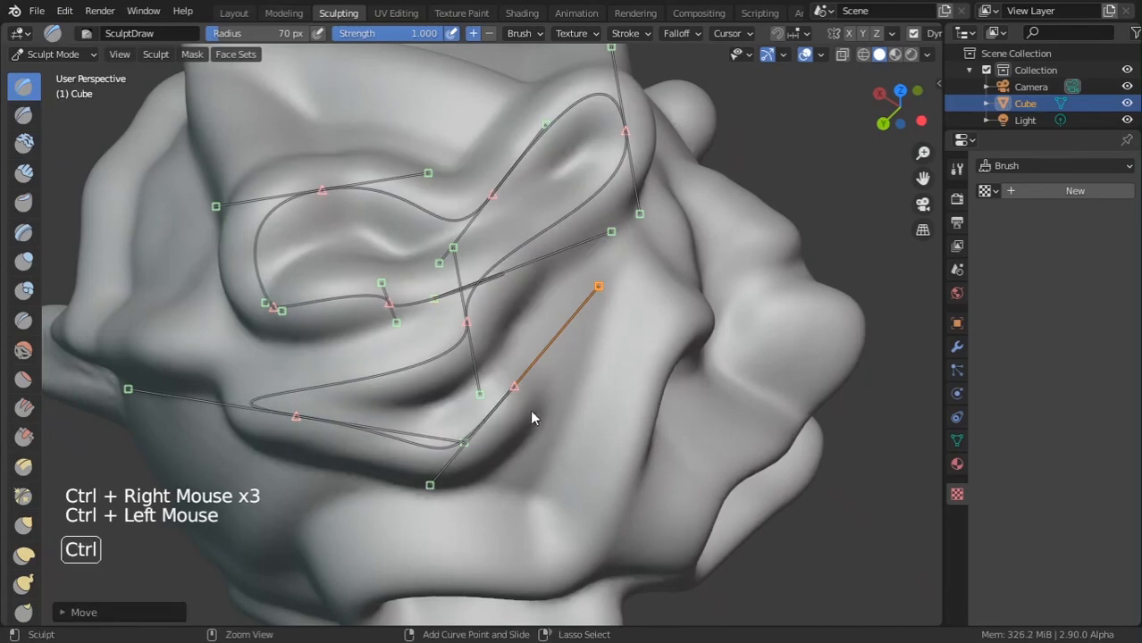
left_click(512, 248, "ctrl")
Step: Unlink the current paint curve from the brush's stroke settings and try drawing with no curve assigned
mouse_move(512, 248)
middle_mouse_down()
mouse_move(543, 178)
mouse_move(500, 343)
mouse_move(484, 354)
middle_mouse_up()
middle_click_drag(468, 357, 407, 377)
left_click(628, 33)
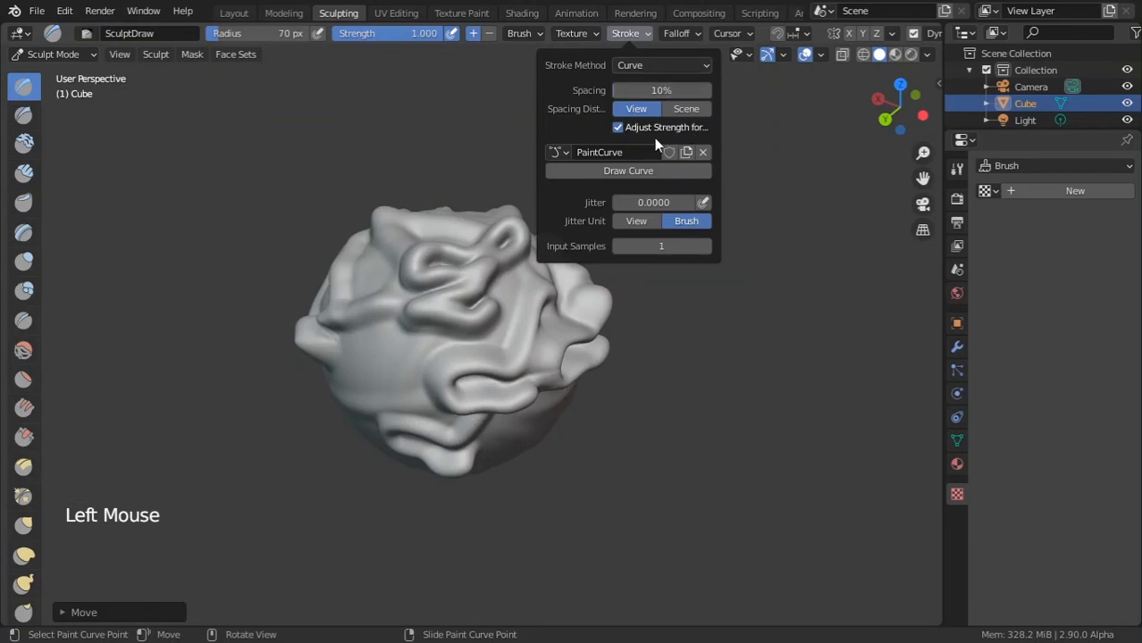
left_click(620, 67)
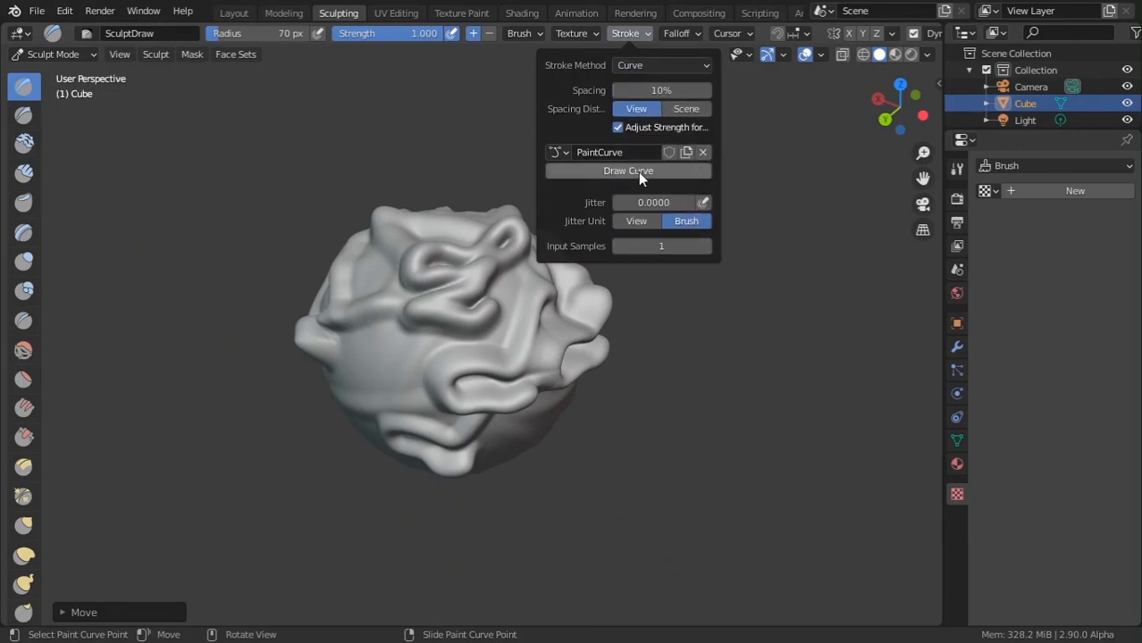
left_click(703, 154)
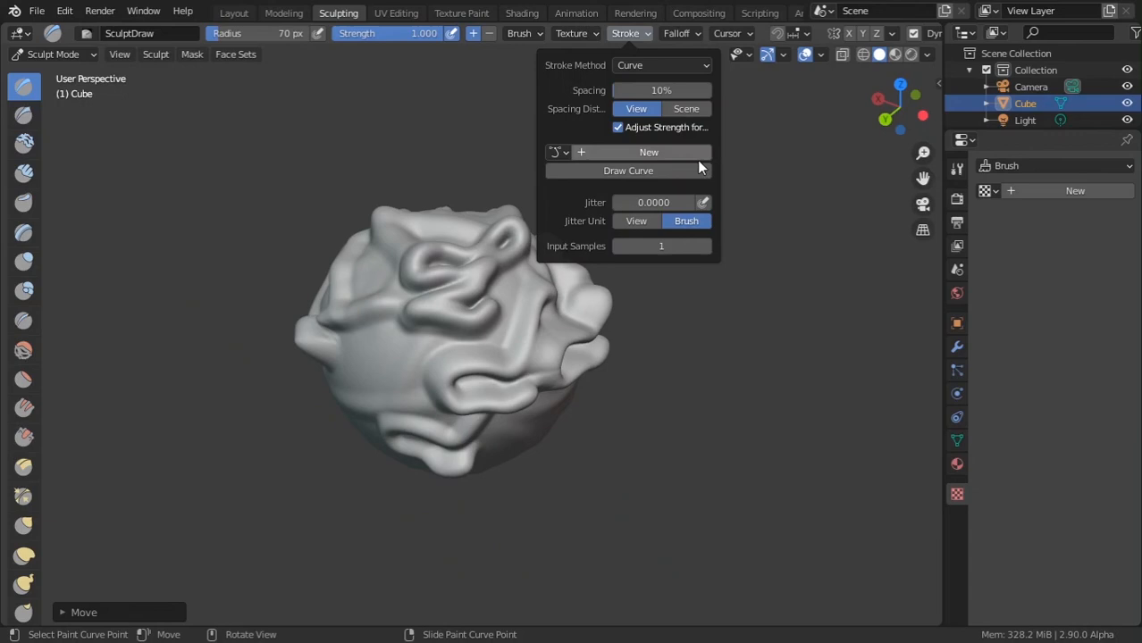
left_click(634, 169)
Step: Create a new four-point paint curve across the sculpted ball's front and sculpt along it repeatedly
mouse_move(352, 352)
middle_mouse_down()
mouse_move(385, 349)
mouse_move(373, 344)
middle_mouse_up()
left_click(374, 344)
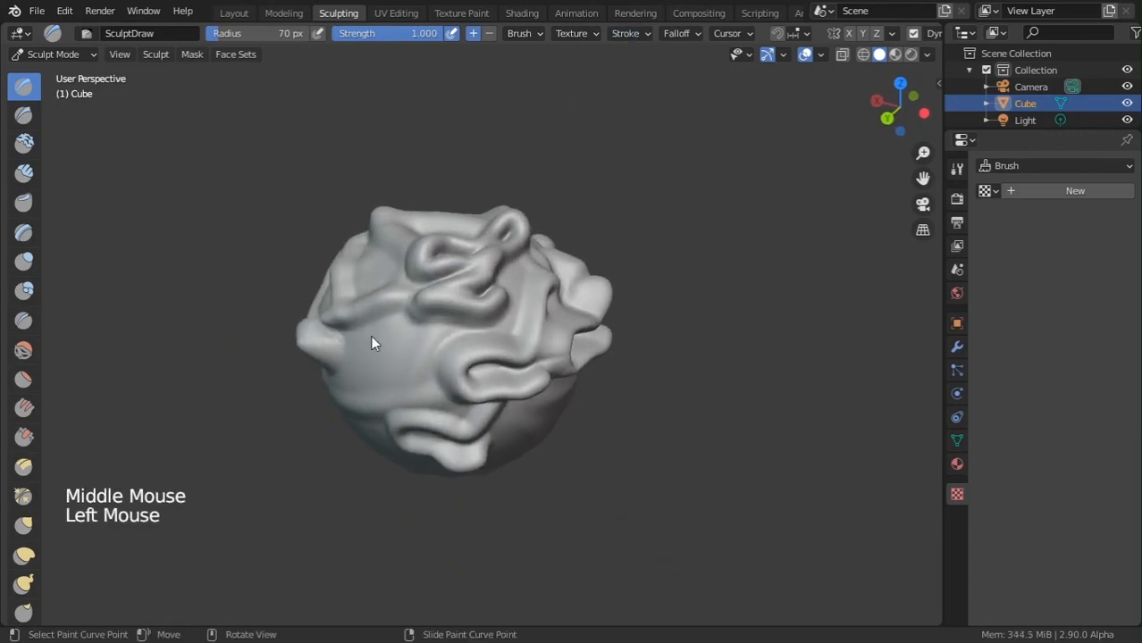
left_click(370, 351, "ctrl")
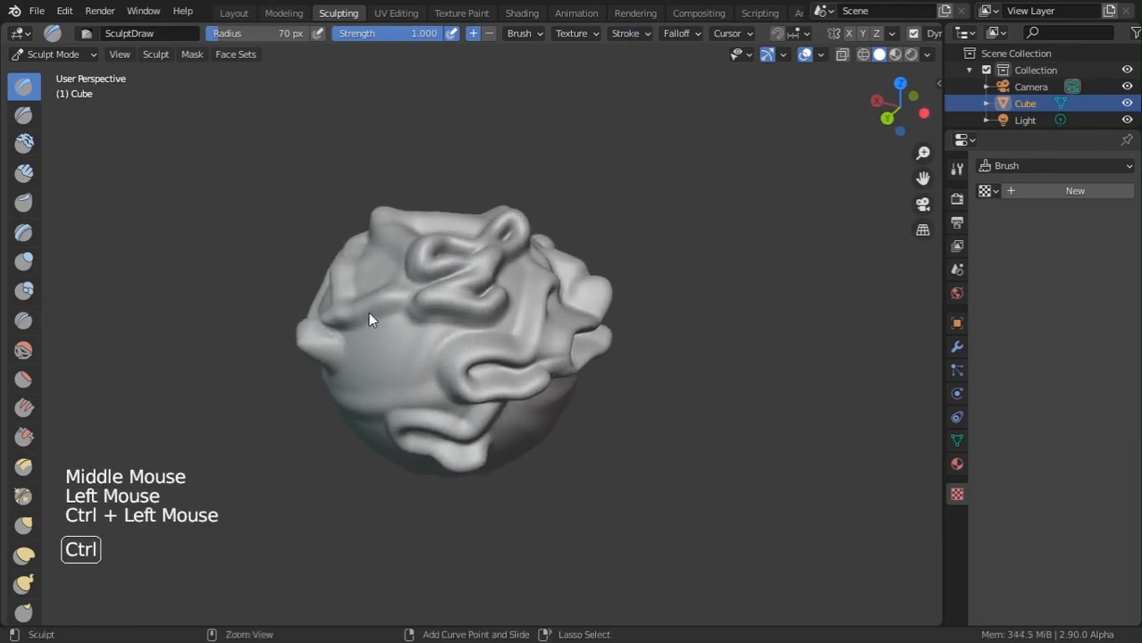
right_click(378, 335, "ctrl")
mouse_move(378, 334)
right_mouse_down("ctrl")
mouse_move(428, 303)
mouse_move(438, 352)
right_mouse_up("ctrl")
right_click_drag(421, 418, 347, 472, "ctrl")
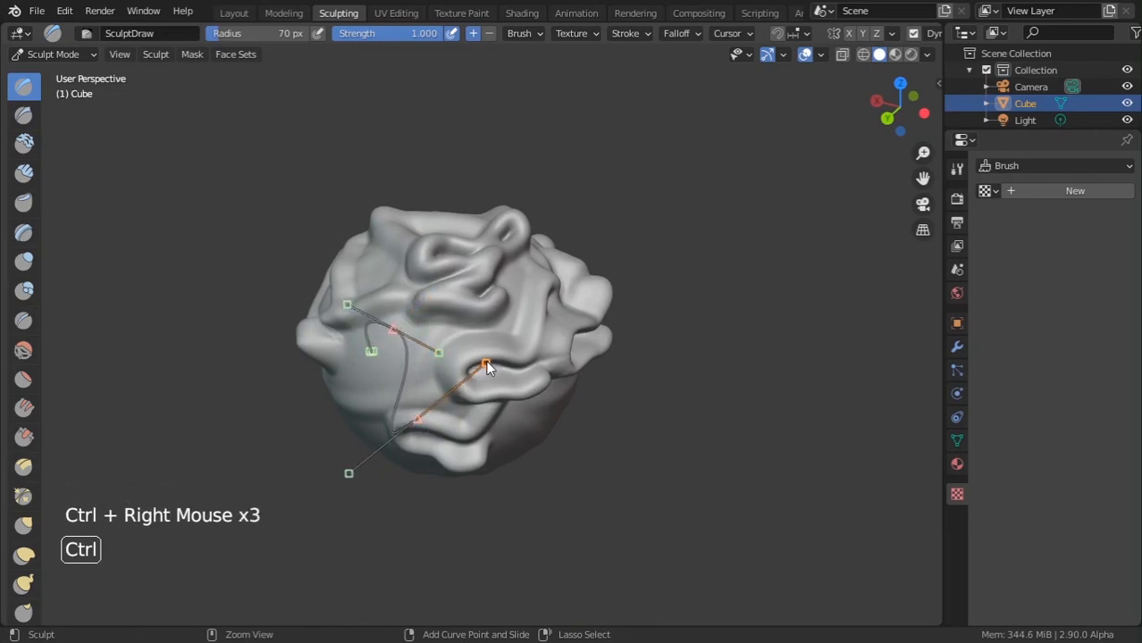
right_click_drag(506, 333, 503, 244, "ctrl")
left_click(451, 296, "ctrl")
left_click(466, 297, "ctrl")
Step: View the sphere's smooth end and bring up the brush's stroke settings with the list of stroke methods
mouse_move(465, 298)
middle_mouse_down()
mouse_move(550, 307)
mouse_move(479, 298)
mouse_move(499, 285)
mouse_move(492, 258)
middle_mouse_up()
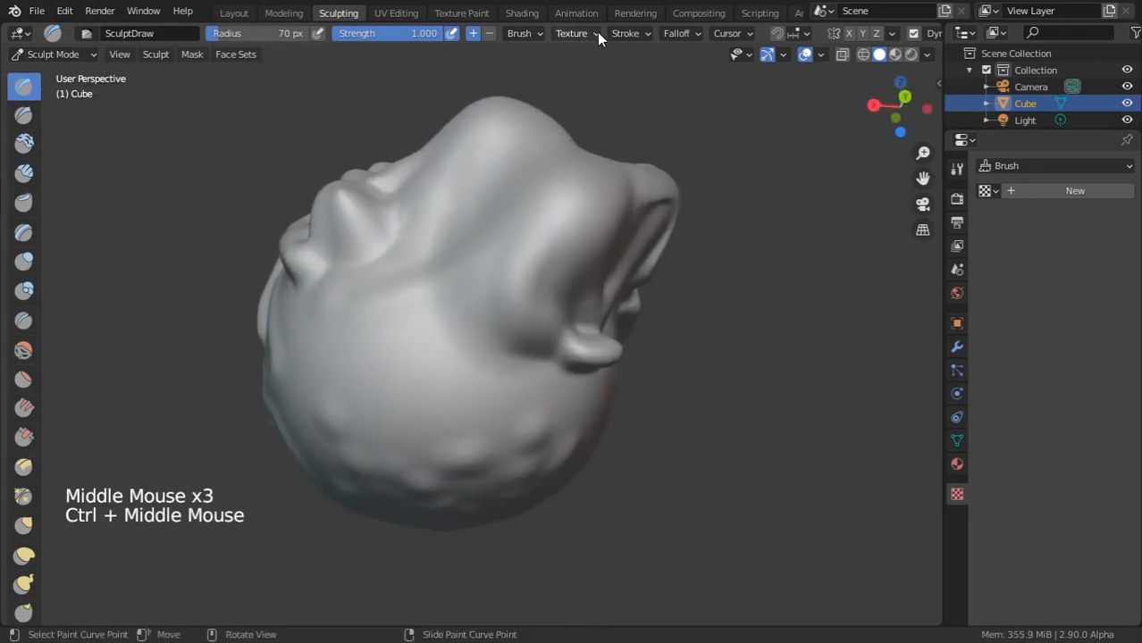
left_click(625, 34)
left_click(638, 66)
left_click(638, 66)
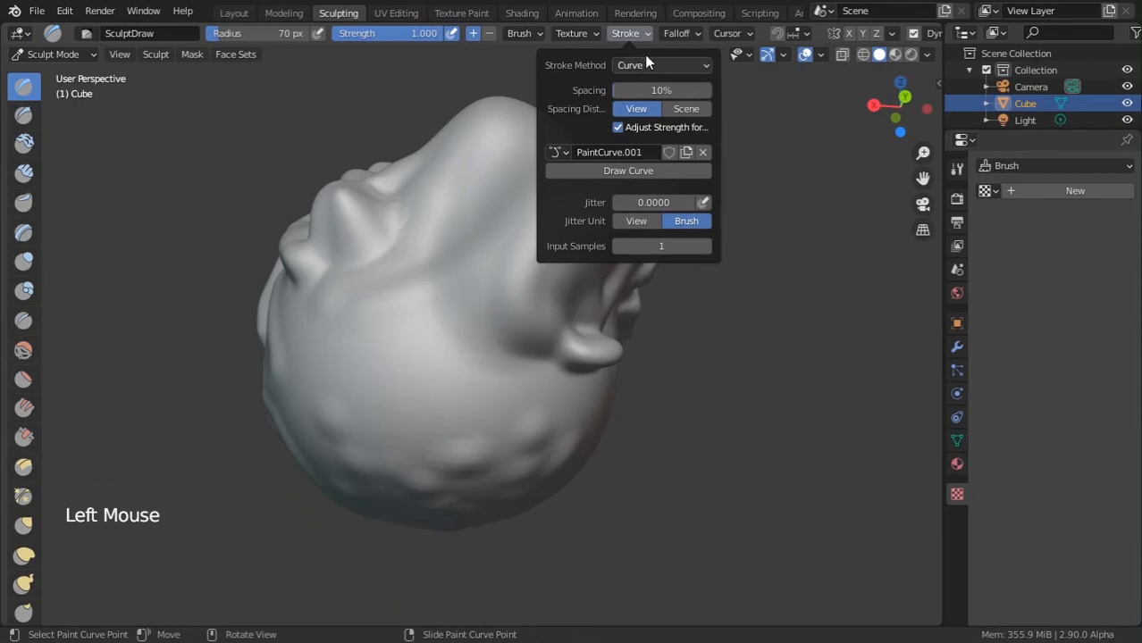